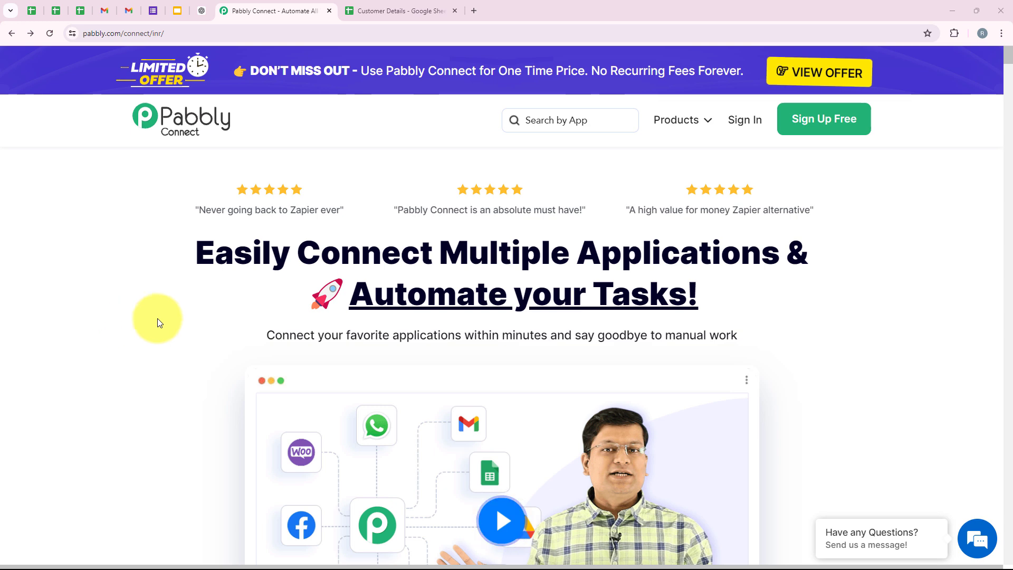
Switch to the Customer Details spreadsheet and look through the customer rows and columns of the Leads sheet.
left_click(408, 11)
scroll(556, 292, "down", 1)
scroll(557, 293, "down", 4)
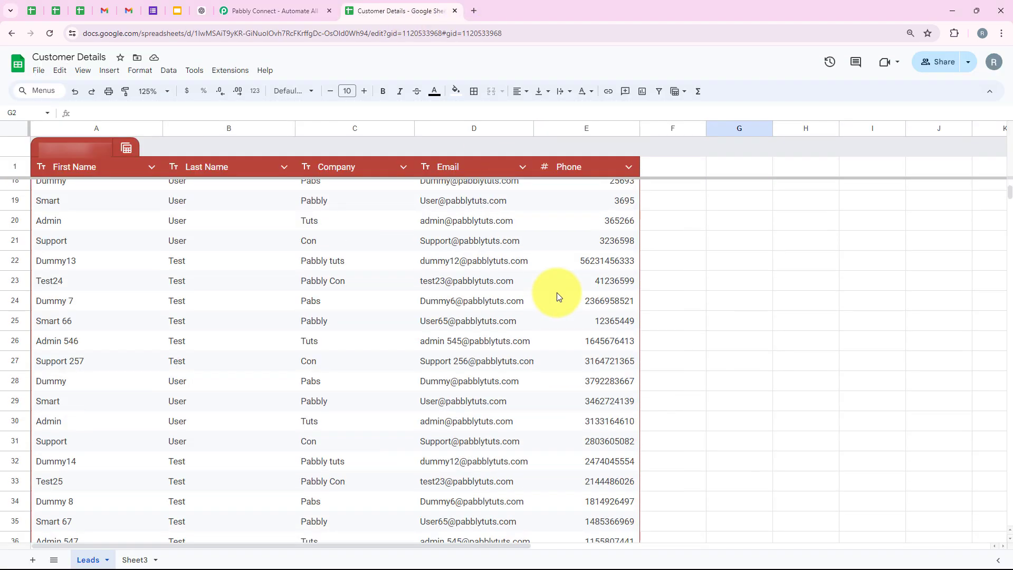
scroll(410, 432, "up", 5)
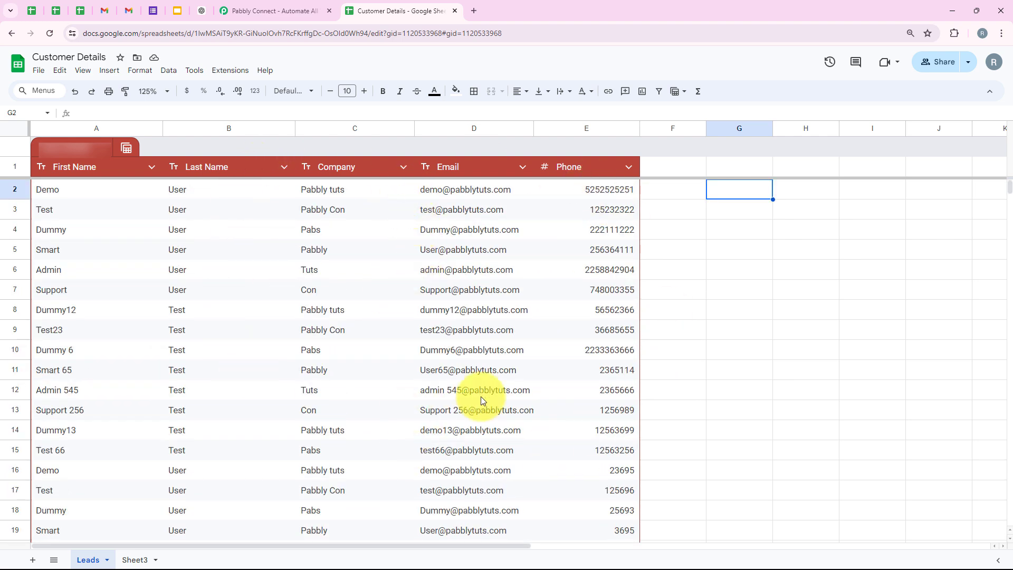
Return to the Pabbly Connect website and sign in to the existing Pabbly account.
left_click(293, 7)
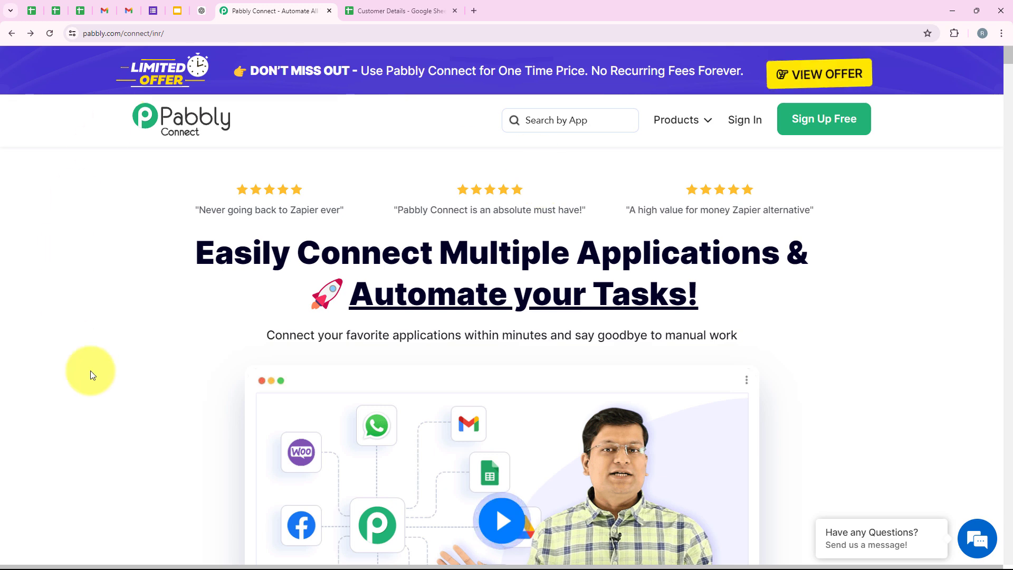
left_click(195, 33)
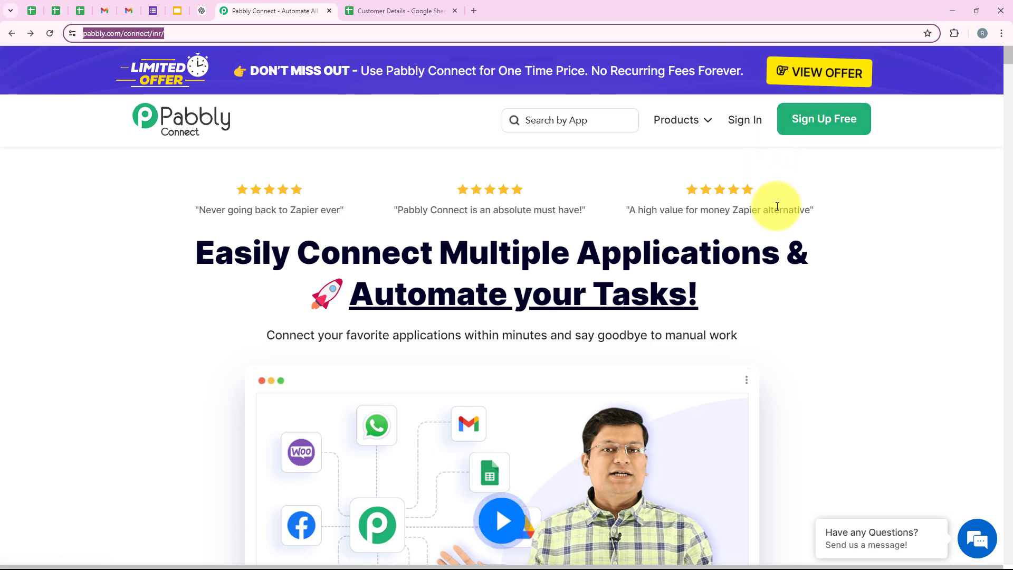
left_click(772, 230)
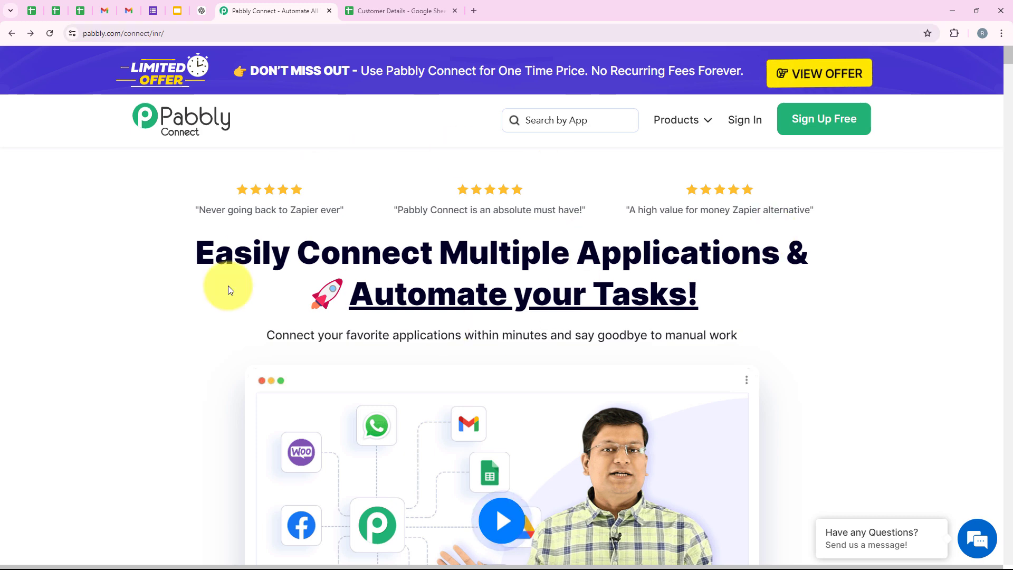
left_click(755, 122)
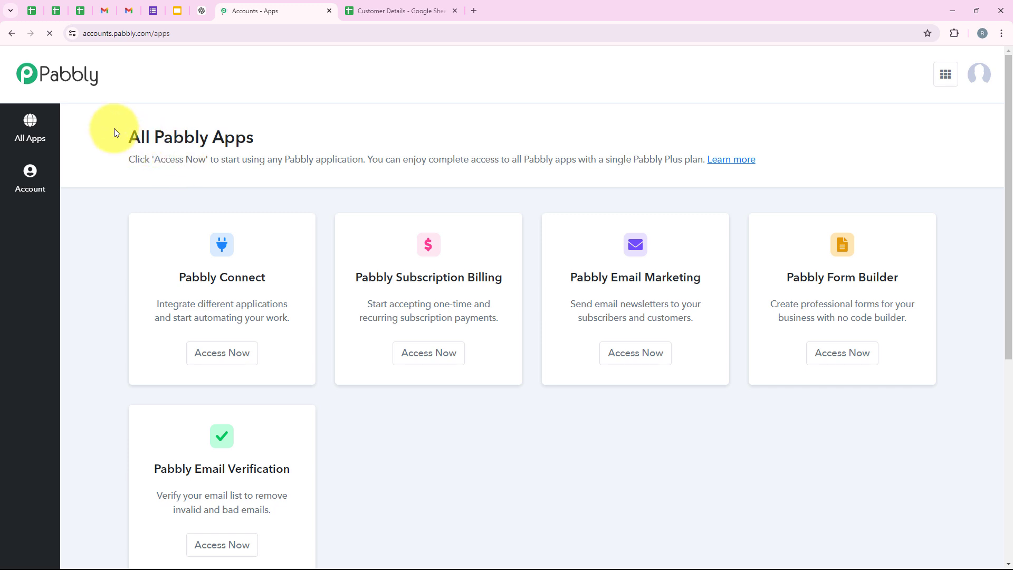
Access Pabbly Connect from the All Pabbly Apps page.
left_click_drag(113, 131, 251, 134)
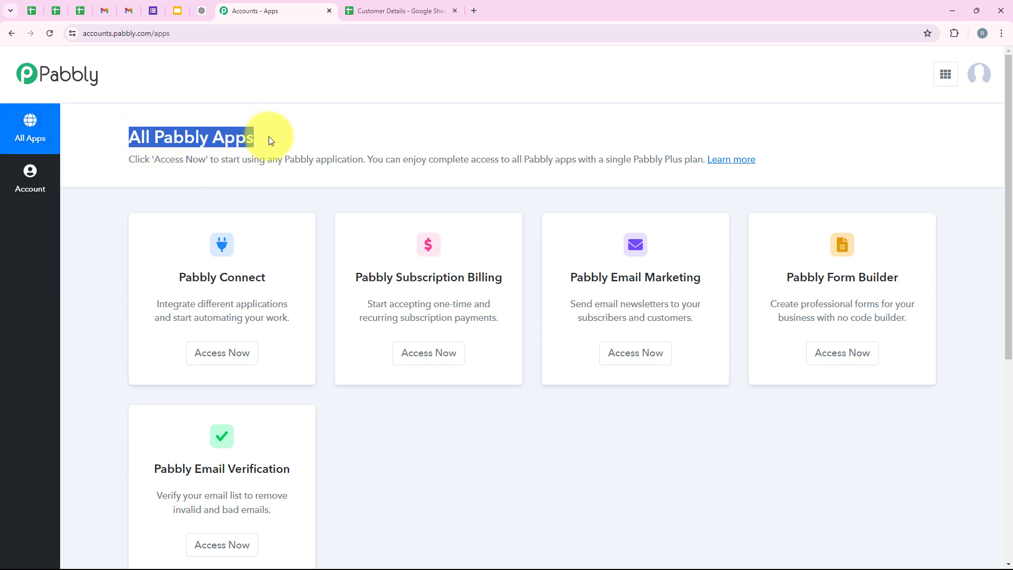
scroll(344, 368, "down", 1)
scroll(344, 368, "up", 1)
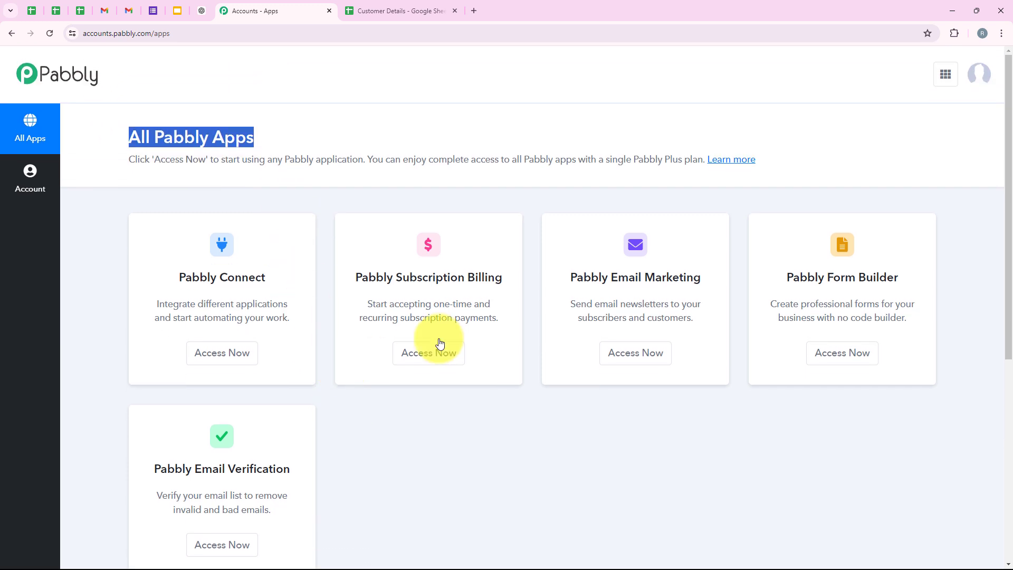
left_click(330, 193)
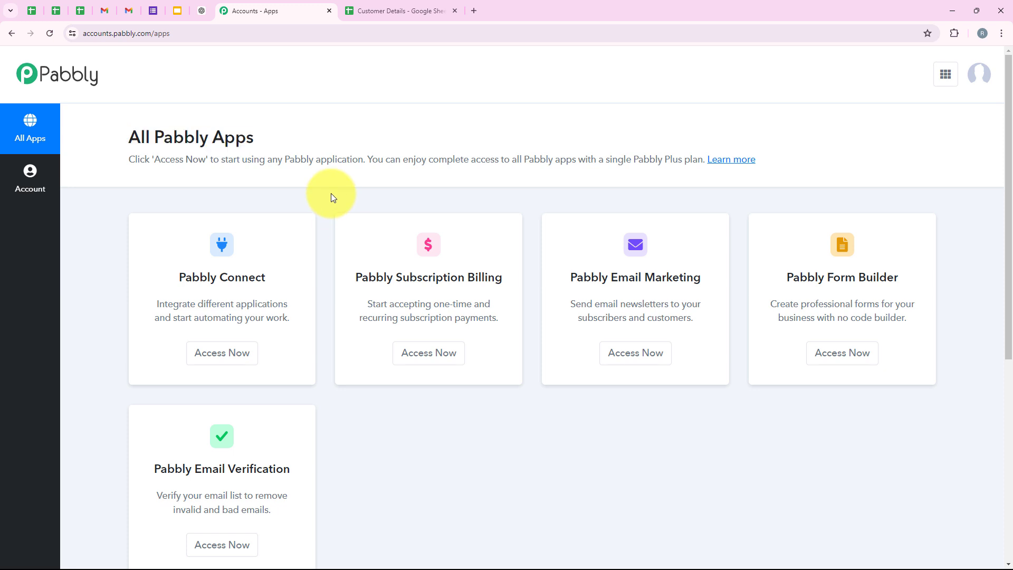
left_click_drag(183, 280, 272, 280)
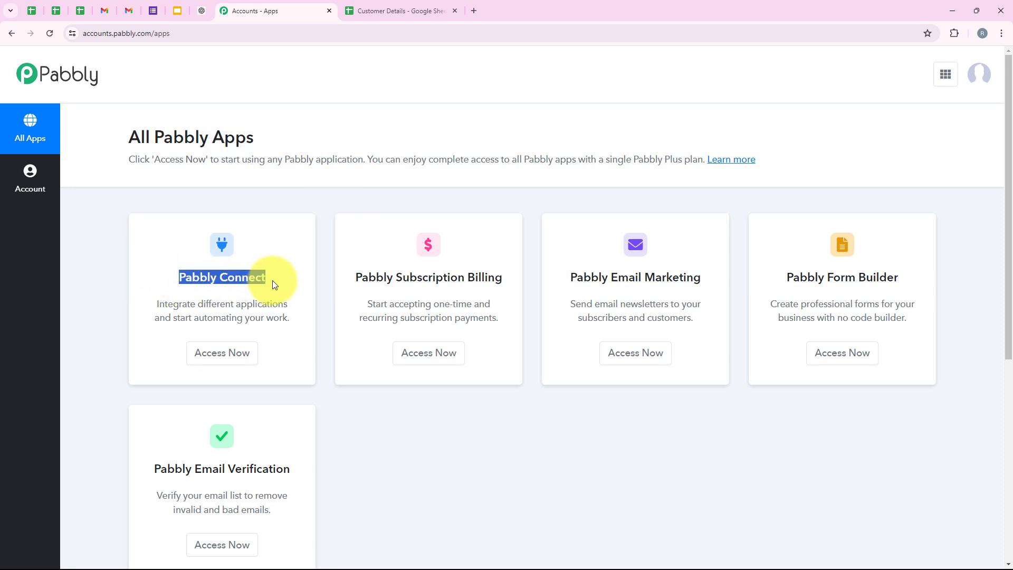
left_click(197, 315)
left_click_drag(199, 305, 285, 306)
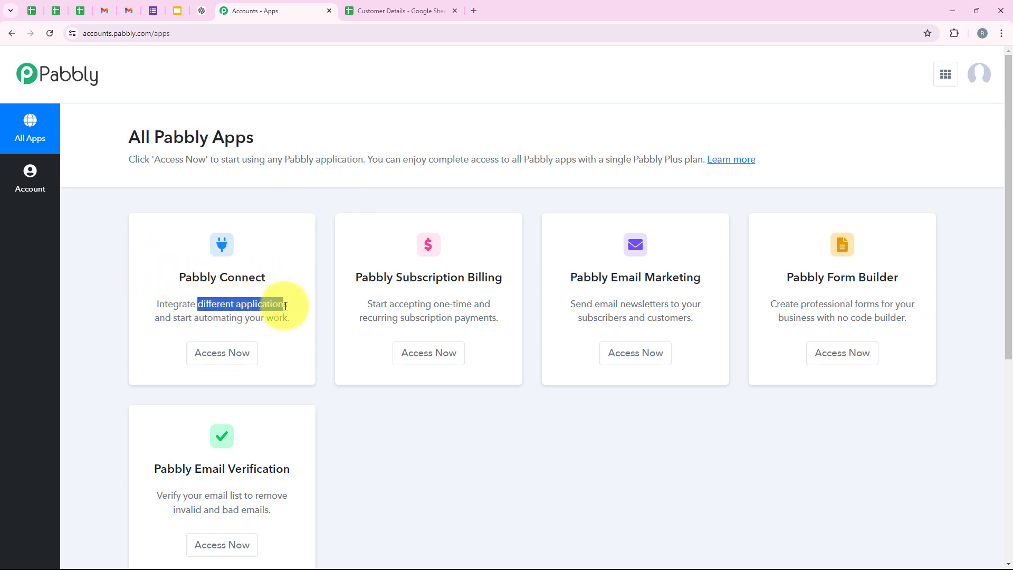
left_click(242, 349)
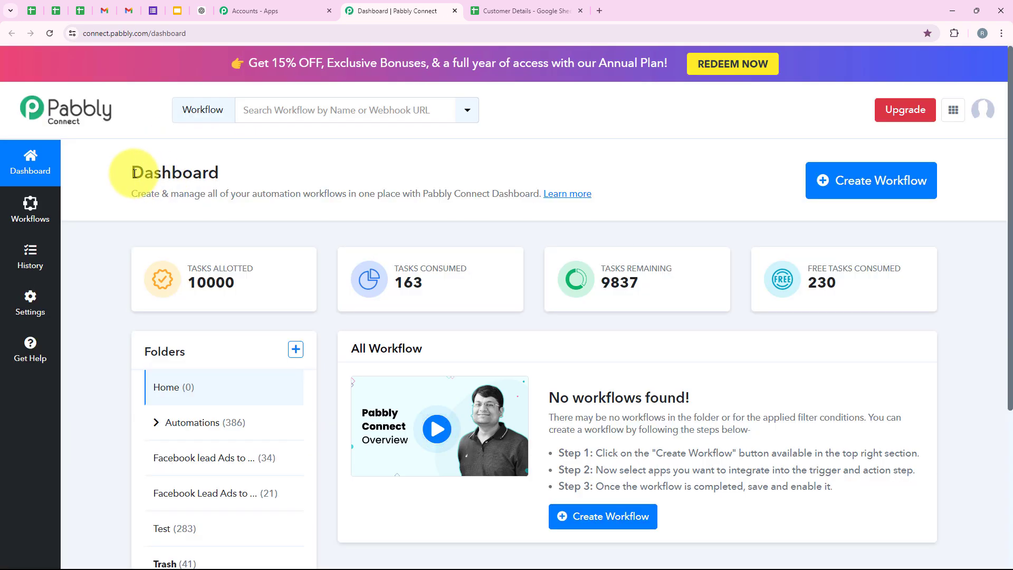
Start a new workflow from the dashboard and choose Automations as its folder.
left_click_drag(129, 175, 230, 175)
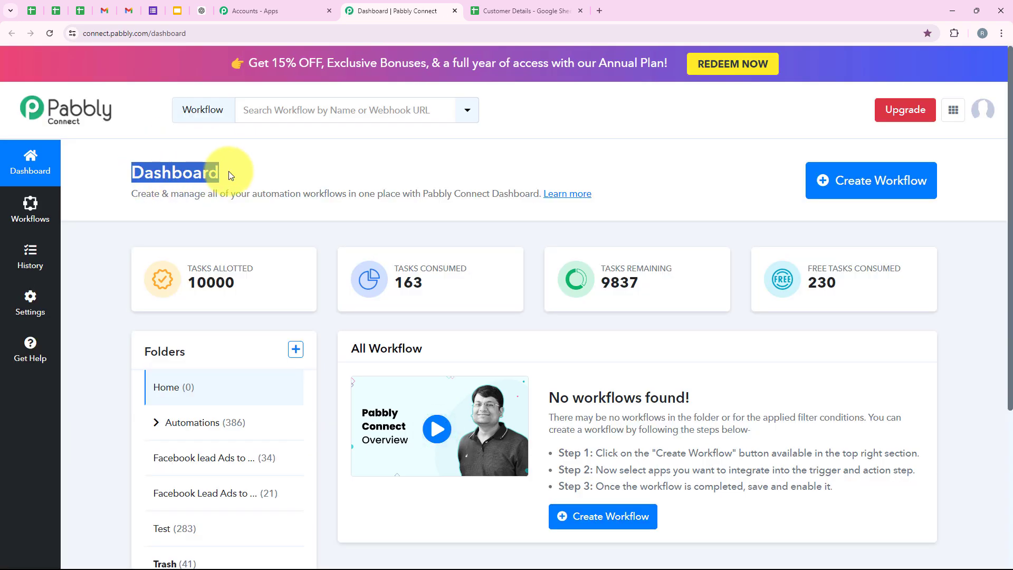
left_click(895, 190)
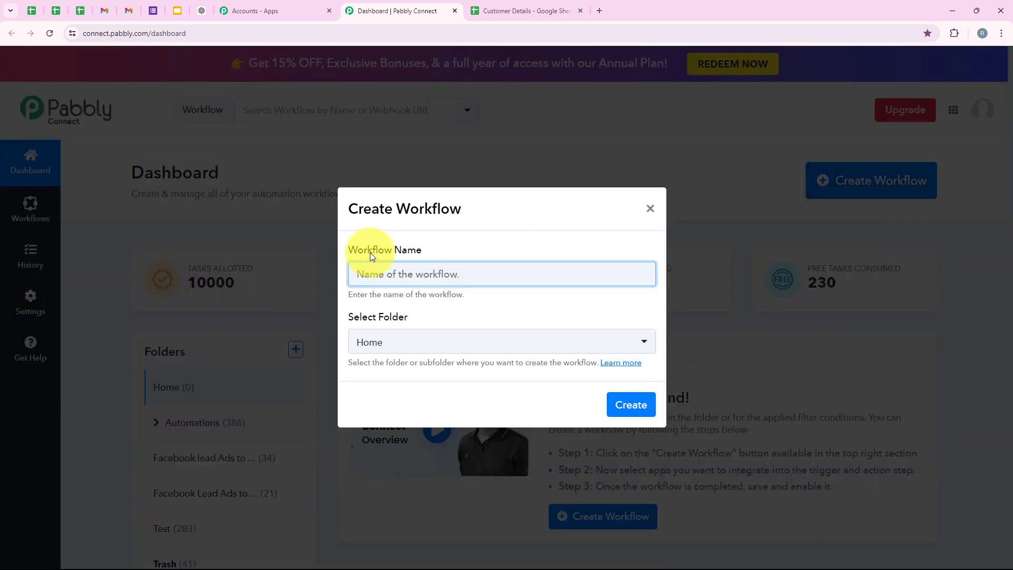
left_click_drag(347, 252, 422, 254)
left_click_drag(347, 318, 407, 324)
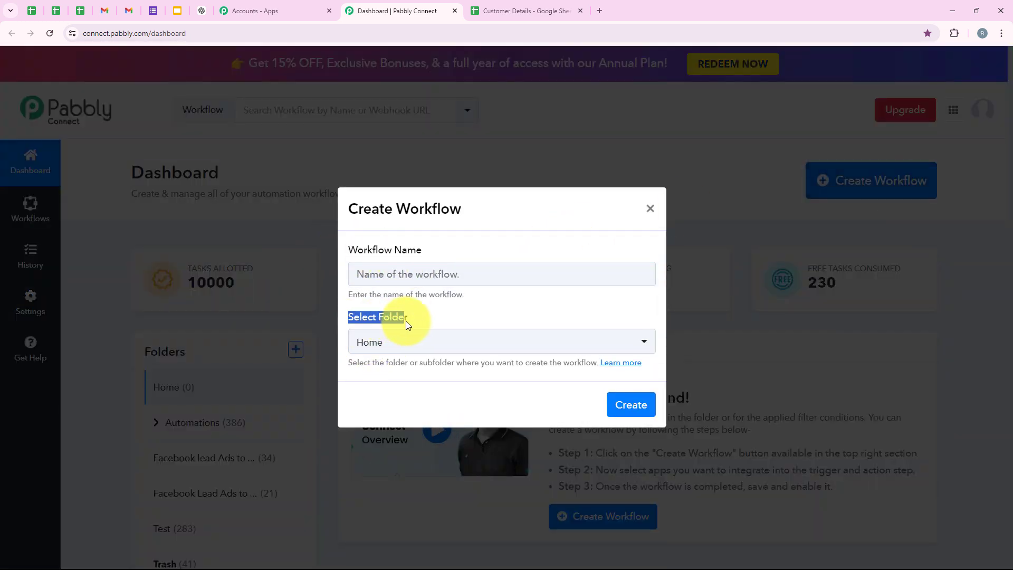
left_click(431, 311)
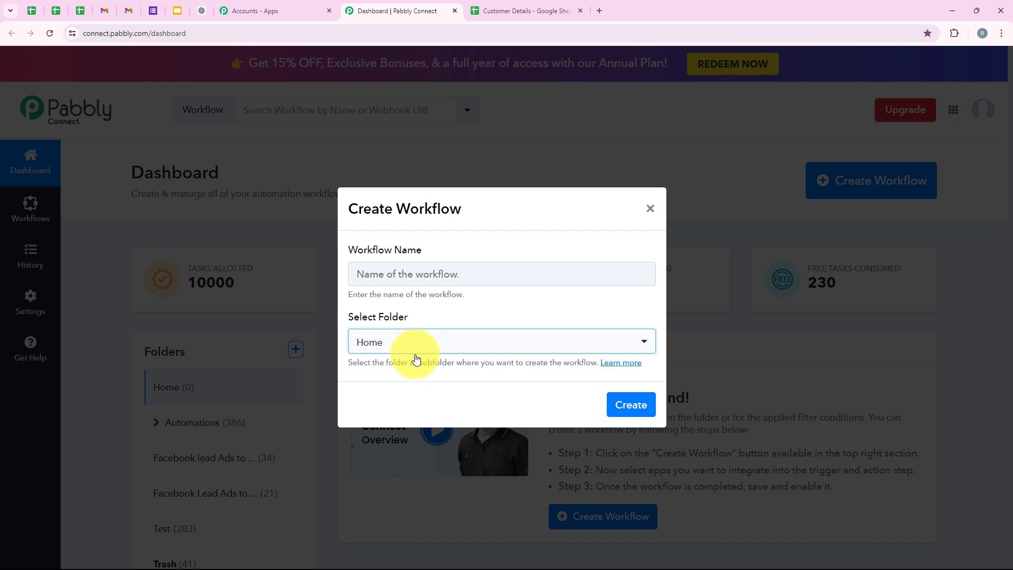
left_click(417, 349)
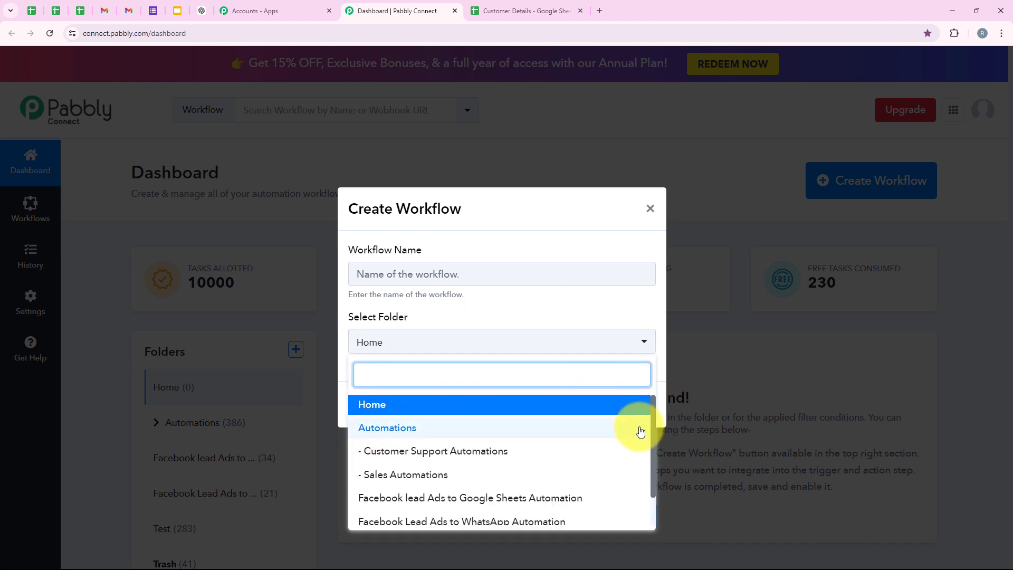
left_click(642, 428)
Name the workflow "How to Send Emails from Google Sheets using Gmail" and create it.
left_click(411, 275)
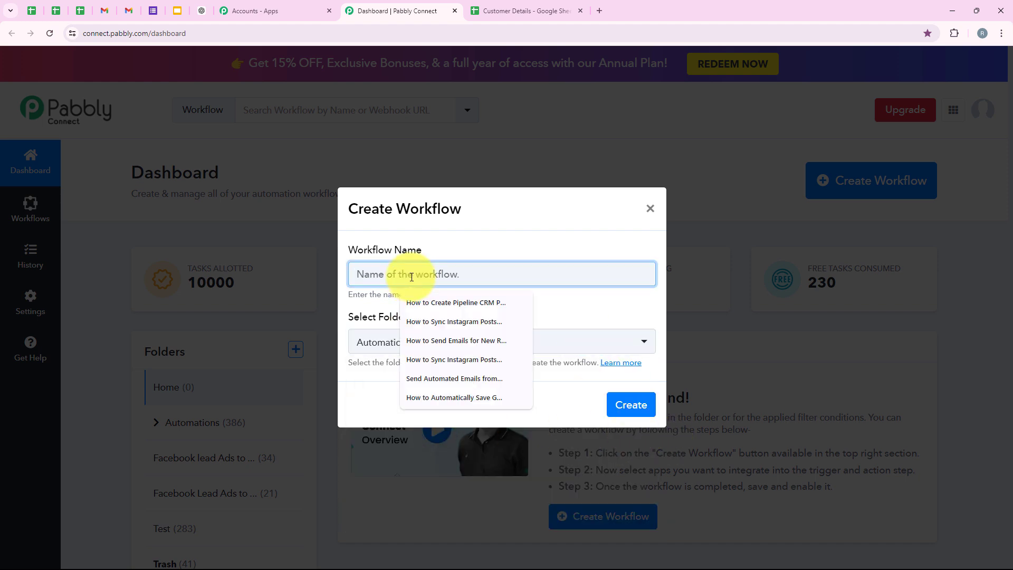
type("How to Send Emails from Google Sheets using Gmail")
left_click_drag(357, 274, 640, 285)
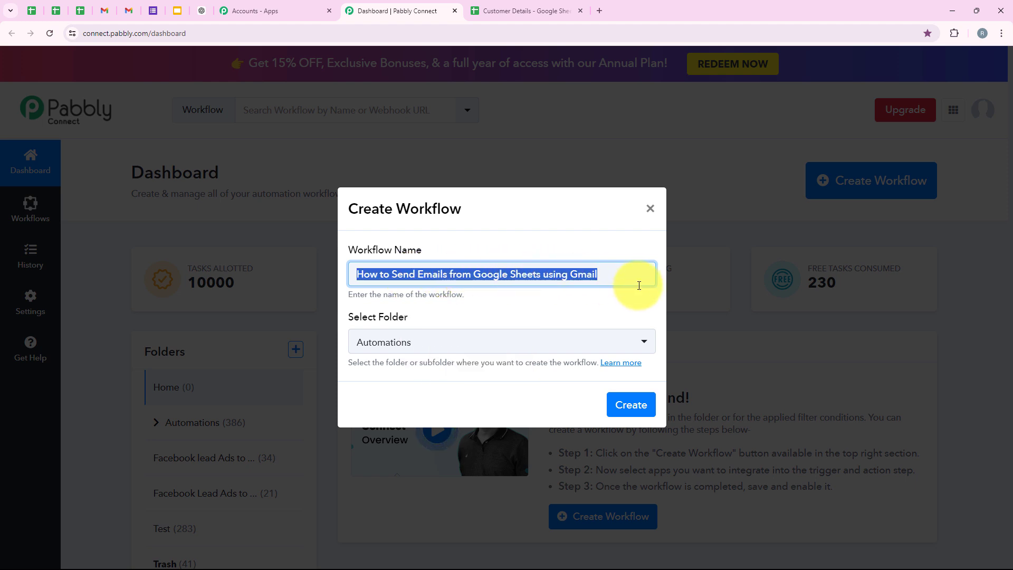
left_click(631, 404)
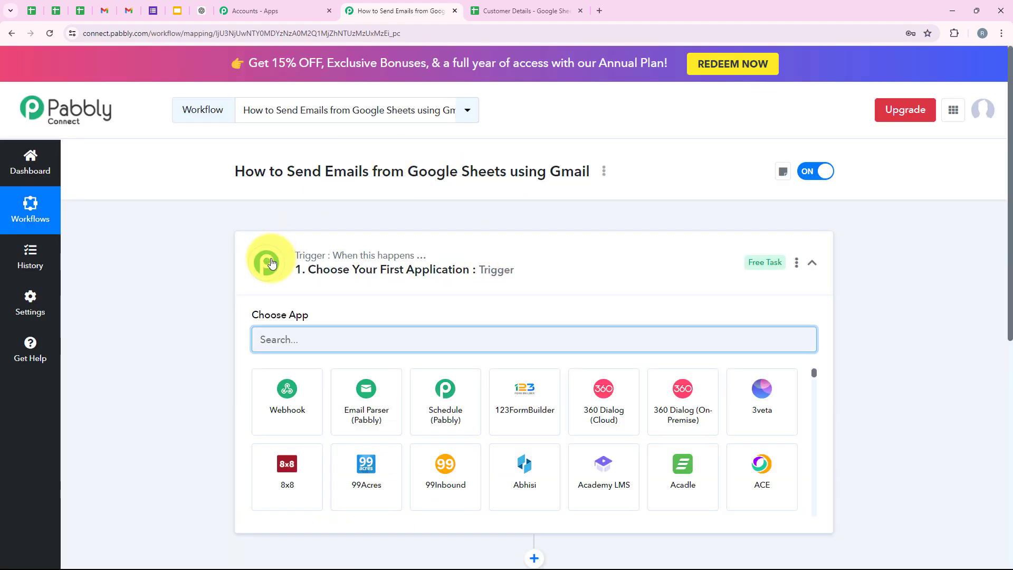
Search the trigger's app list for "Google Sheet" and choose Google Sheets as the trigger application.
left_click(271, 263)
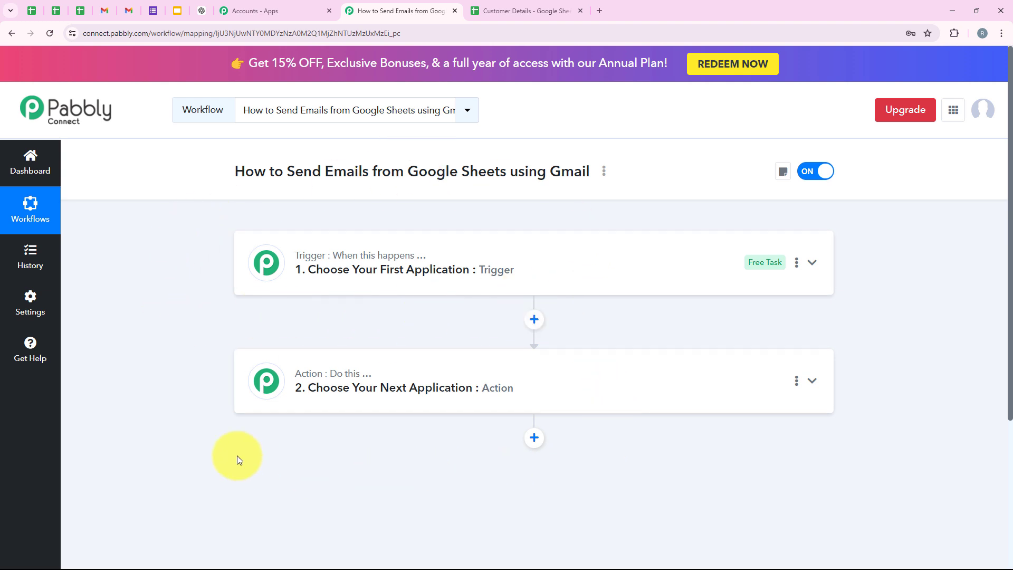
left_click(340, 258)
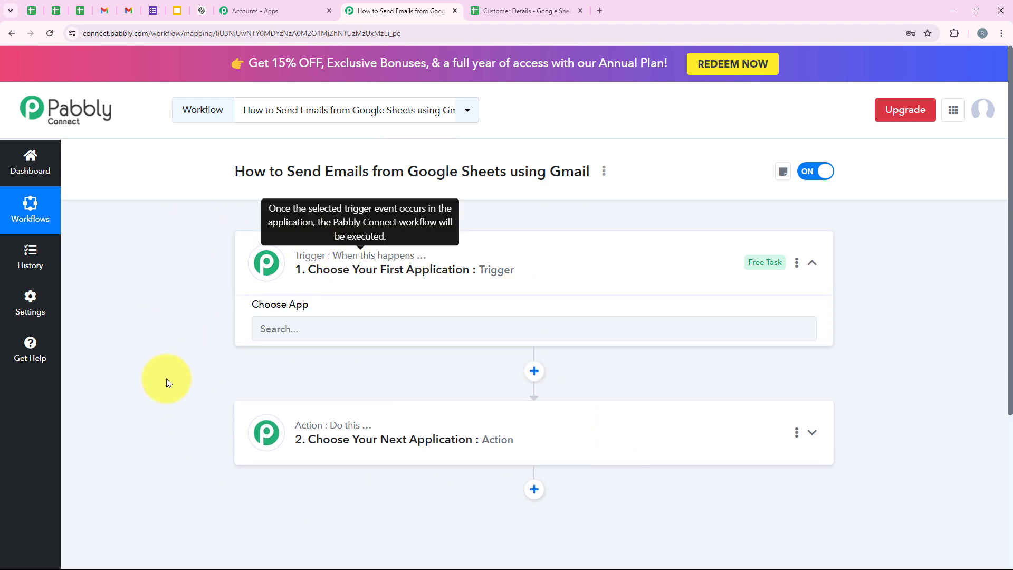
left_click(359, 339)
type("Google")
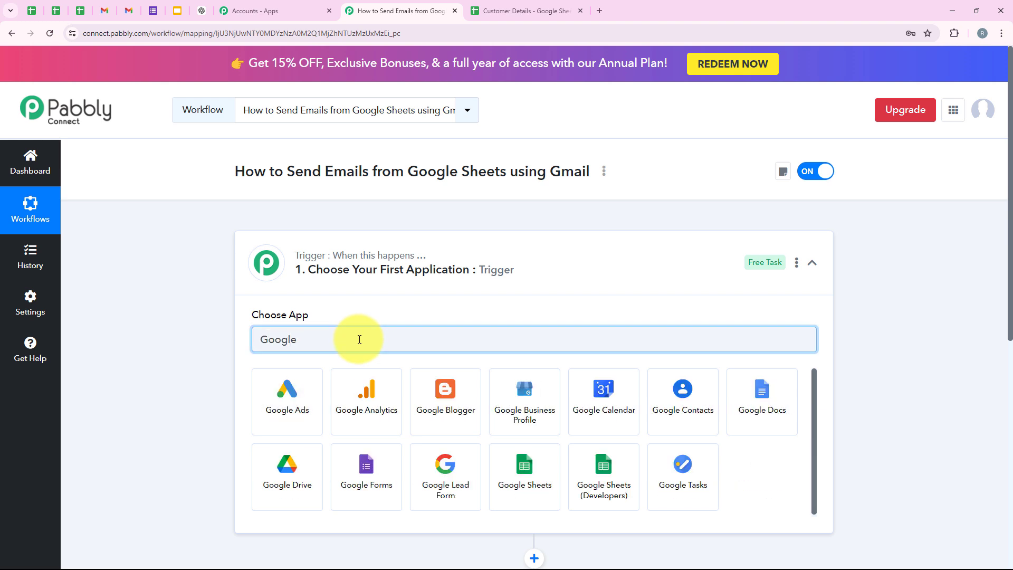
type(" Sheet")
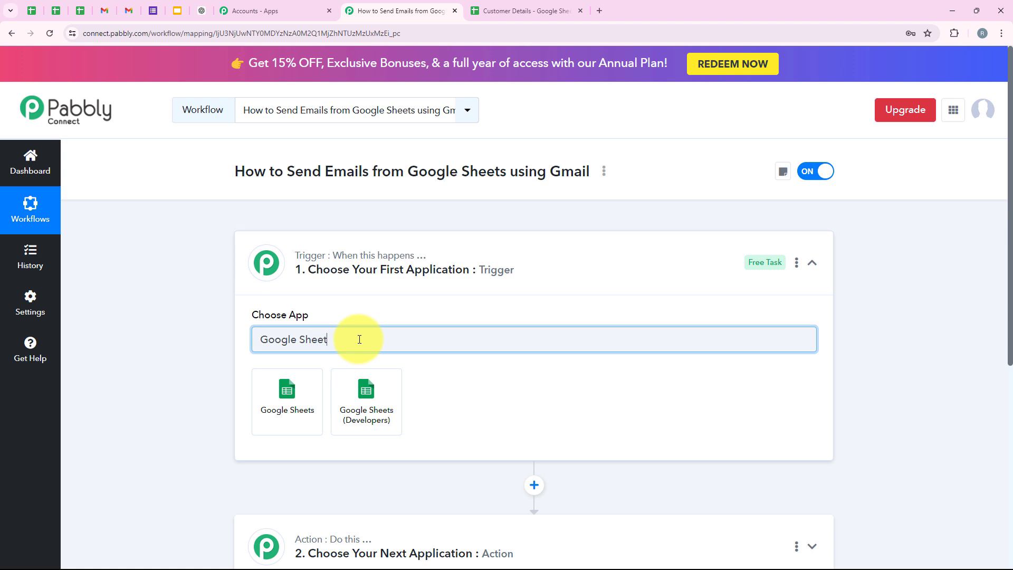
left_click(295, 399)
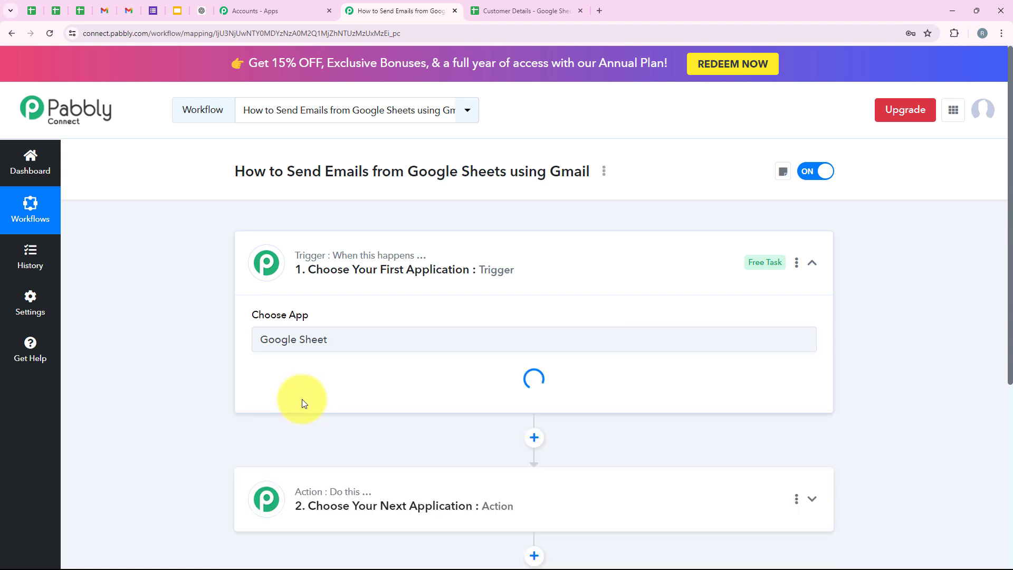
Set the Google Sheets trigger event to New or Updated Spreadsheet Row.
left_click_drag(244, 372, 334, 373)
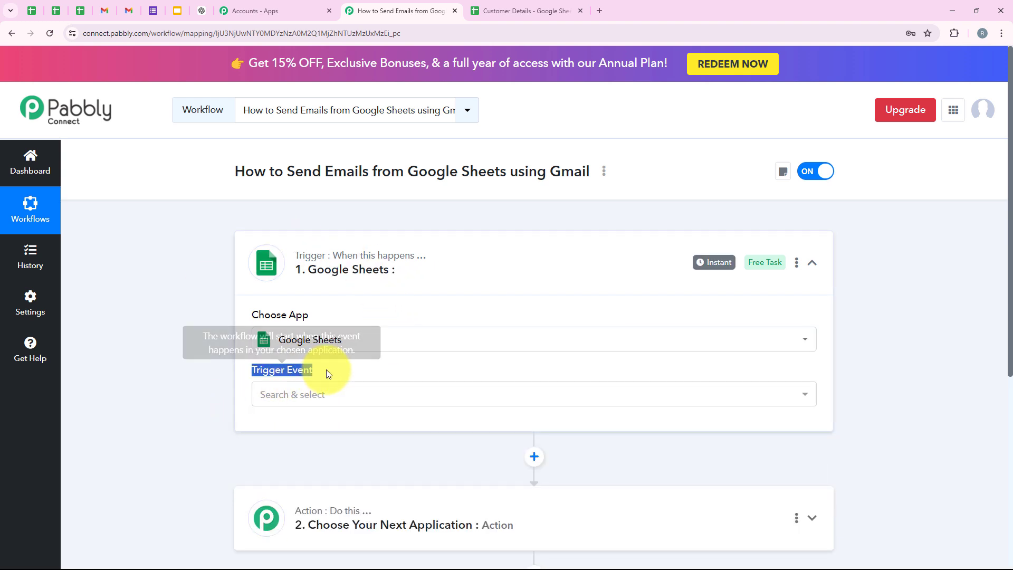
left_click(324, 395)
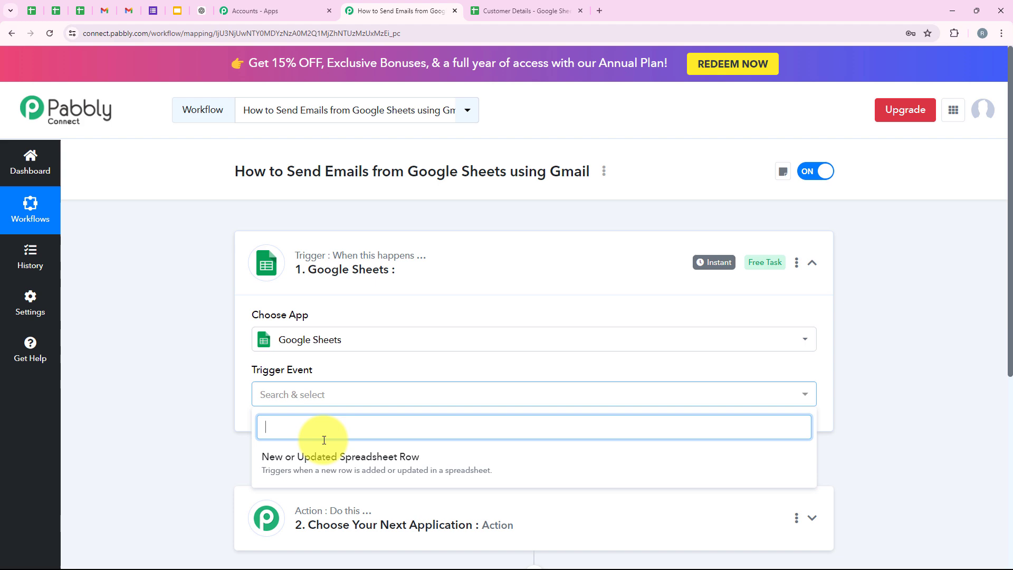
left_click(369, 467)
Copy the trigger's webhook URL and review the setup instructions listed below it.
scroll(356, 284, "down", 4)
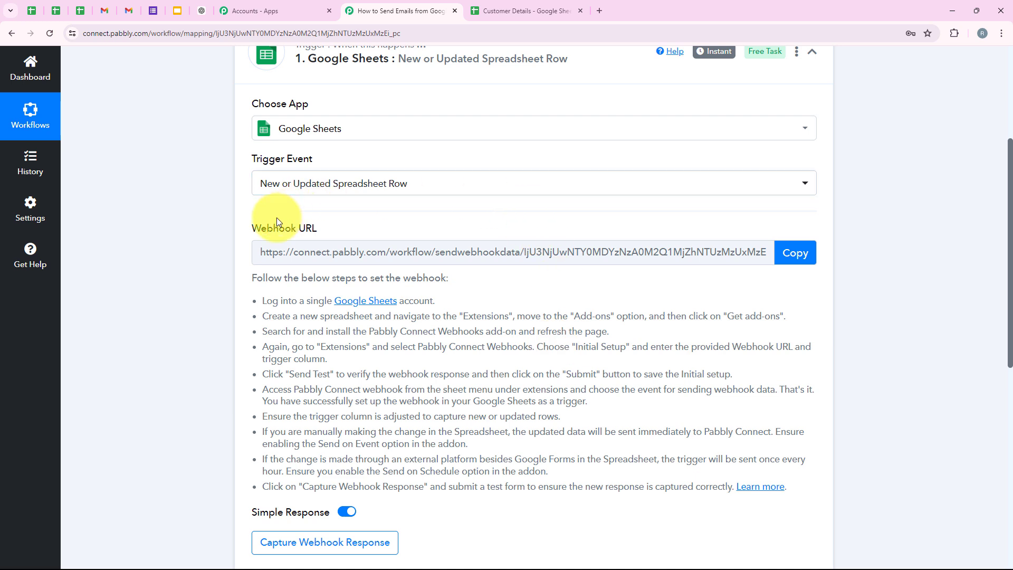
left_click_drag(252, 228, 324, 227)
left_click(344, 232)
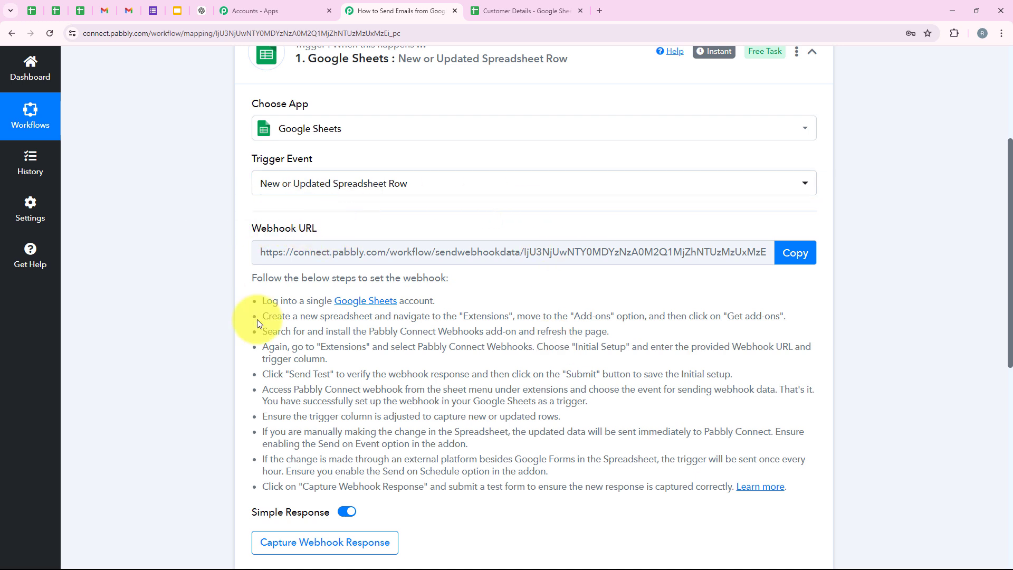
scroll(373, 301, "up", 2)
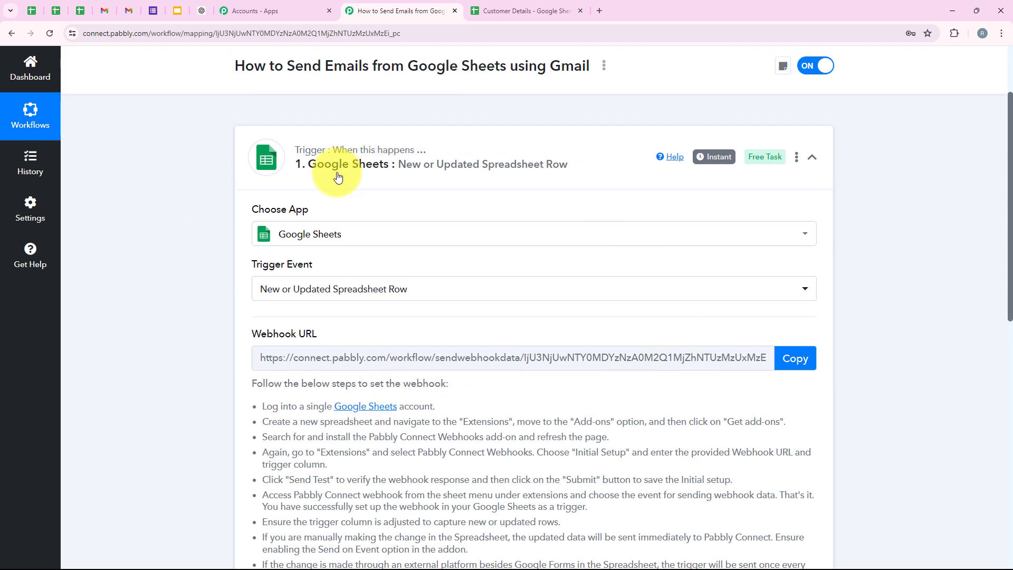
scroll(332, 295, "down", 3)
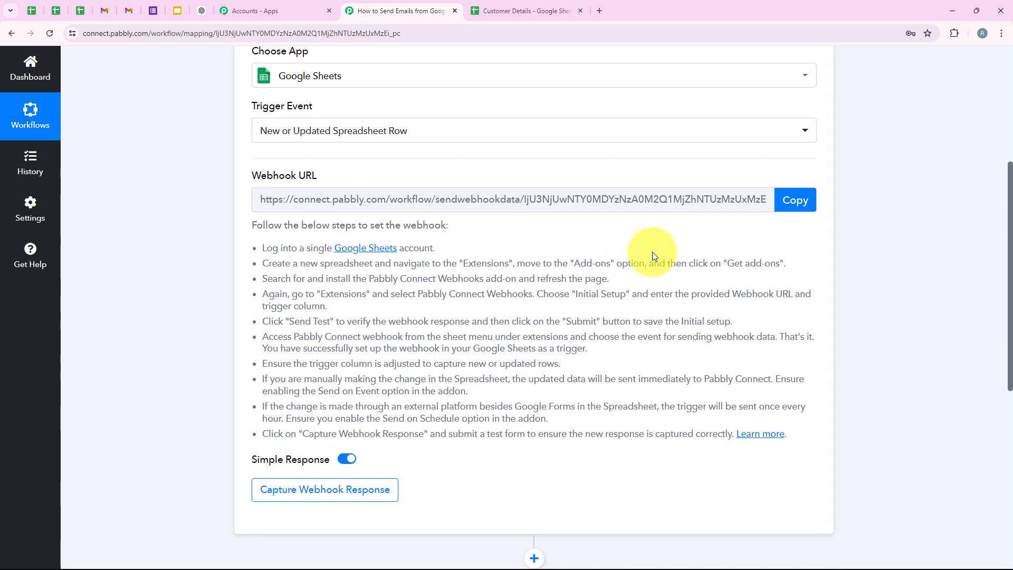
left_click(795, 200)
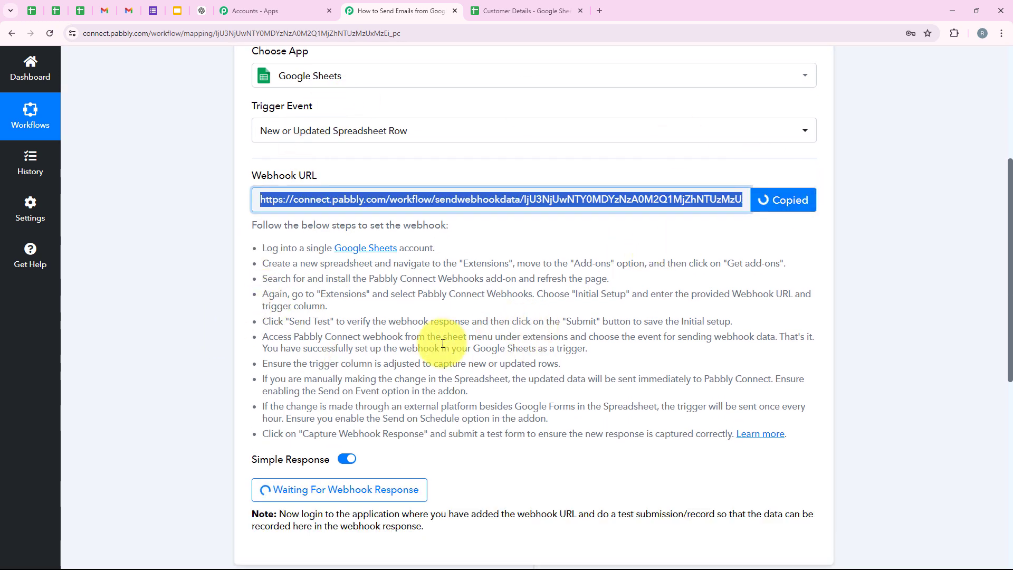
left_click_drag(257, 249, 716, 430)
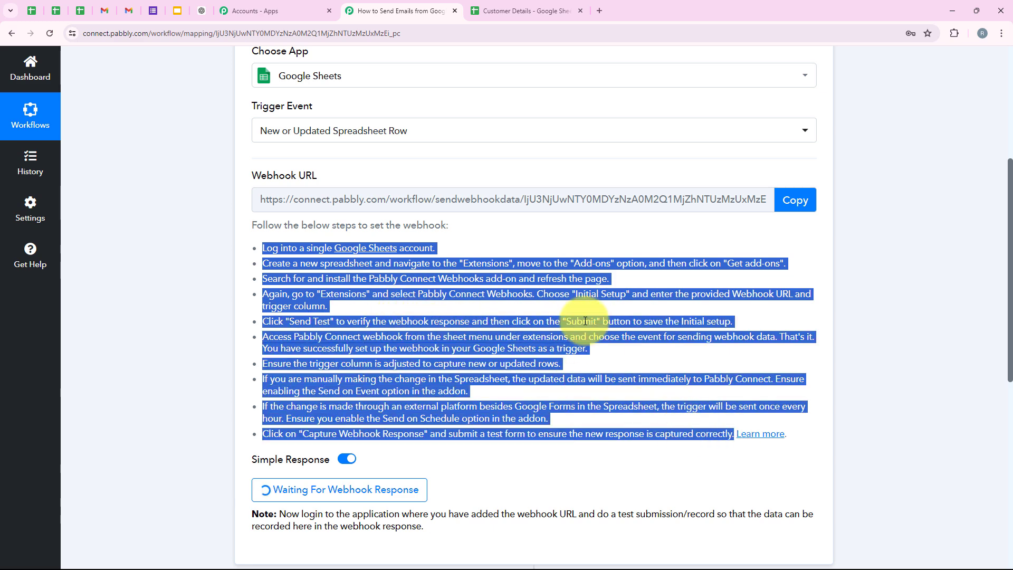
left_click(576, 306)
Switch to the Customer Details spreadsheet and set its zoom level to 150%.
left_click(525, 6)
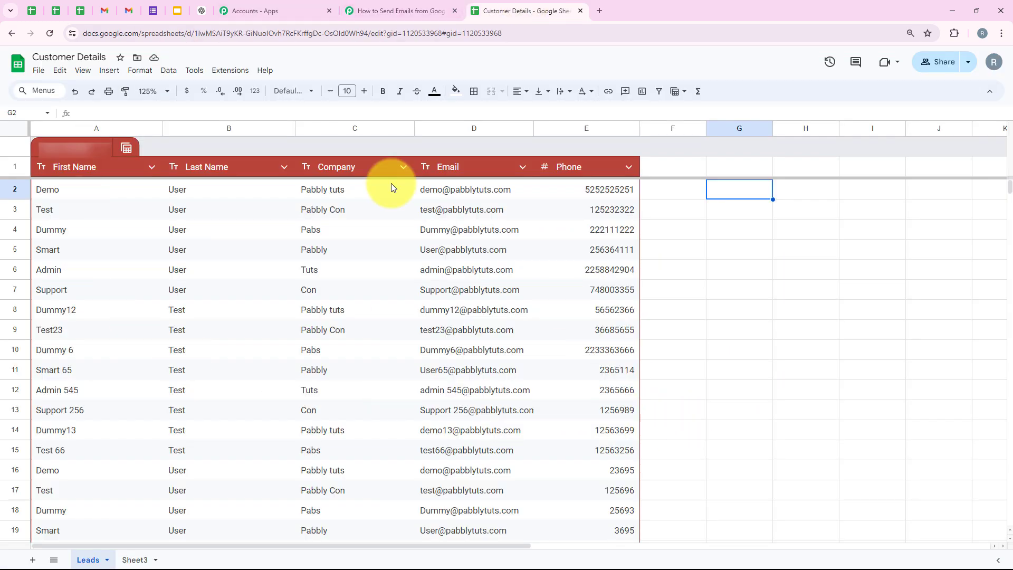
left_click(153, 91)
left_click(152, 194)
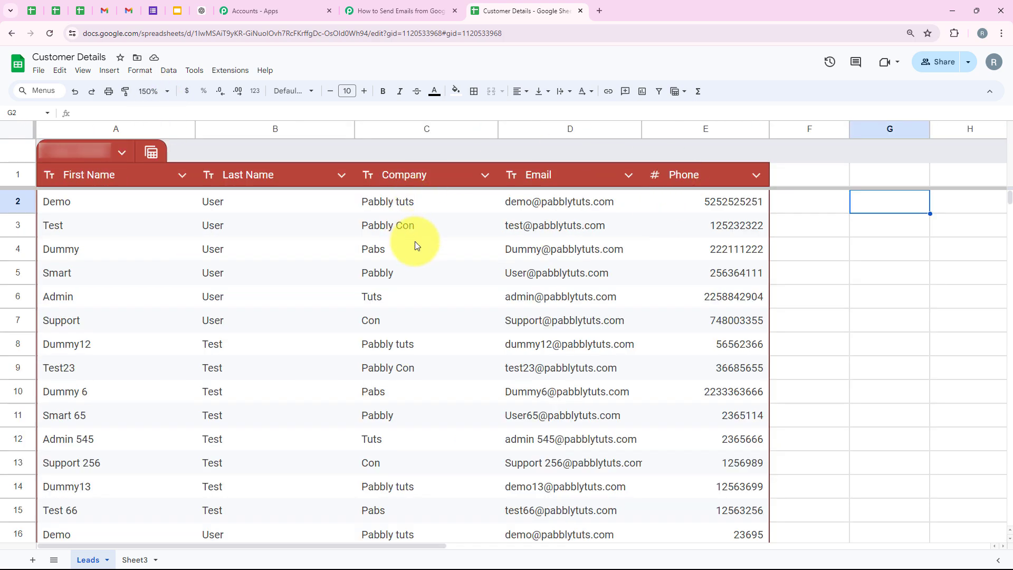
Look through the customer rows in the Leads sheet of the Customer Details spreadsheet.
scroll(533, 318, "down", 5)
scroll(524, 320, "up", 1)
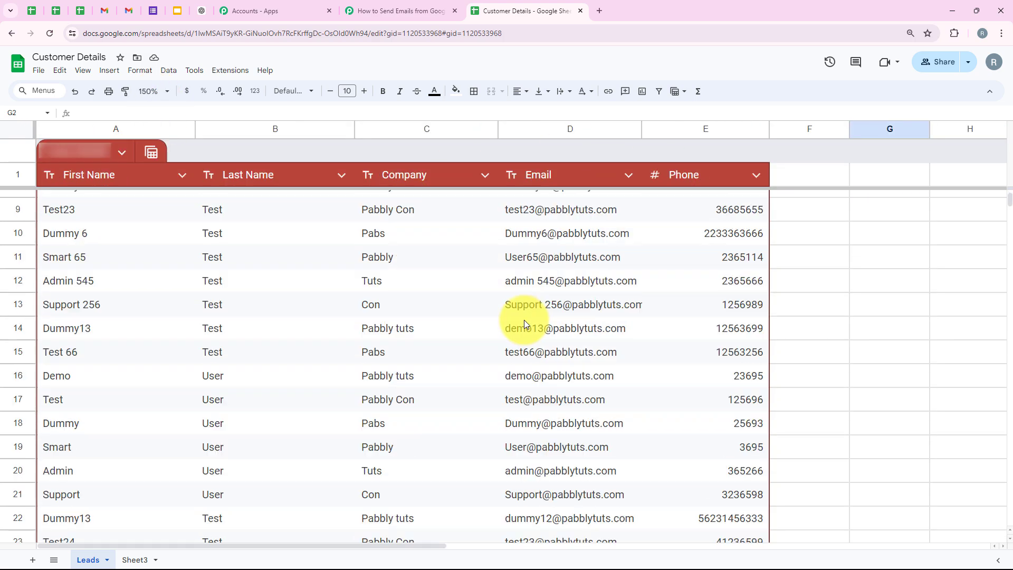
scroll(523, 319, "down", 3)
scroll(524, 319, "down", 5)
scroll(524, 319, "up", 11)
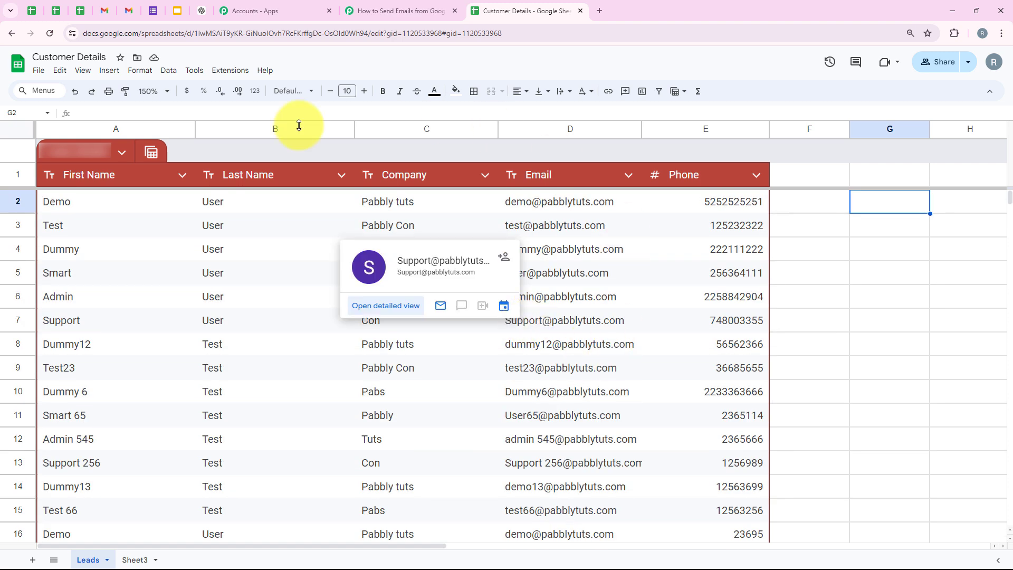
Search the Google Workspace Marketplace for Pabbly Connect Webhooks, check the add-on's listing and close the marketplace.
left_click(236, 77)
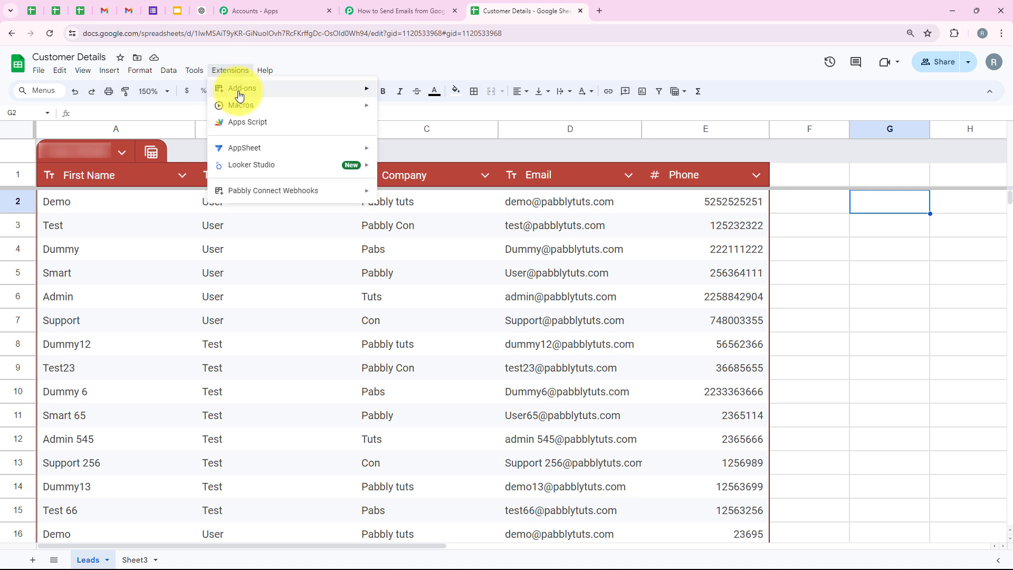
mouse_move(237, 90)
left_click(405, 91)
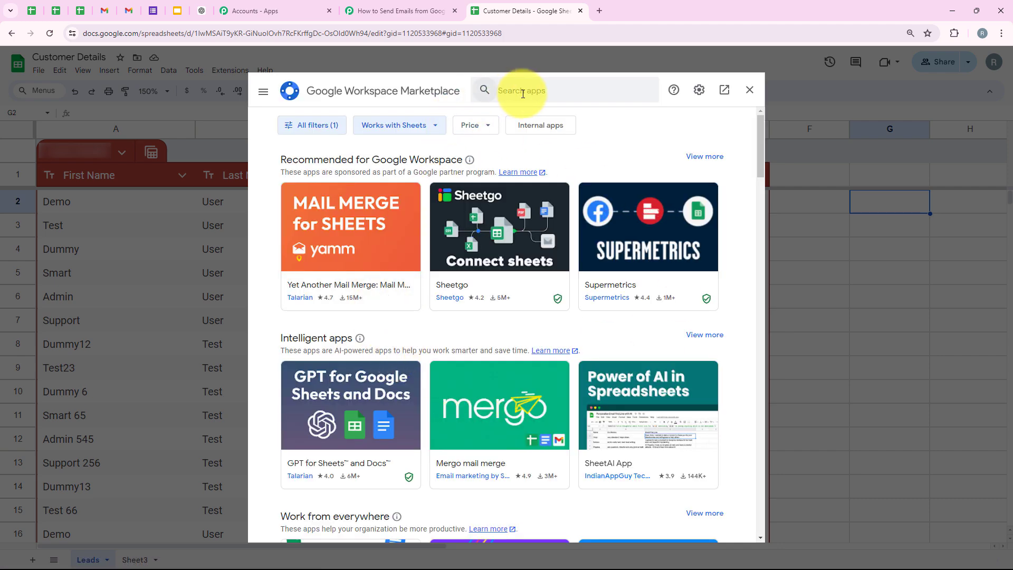
left_click(522, 92)
type("Pabbly")
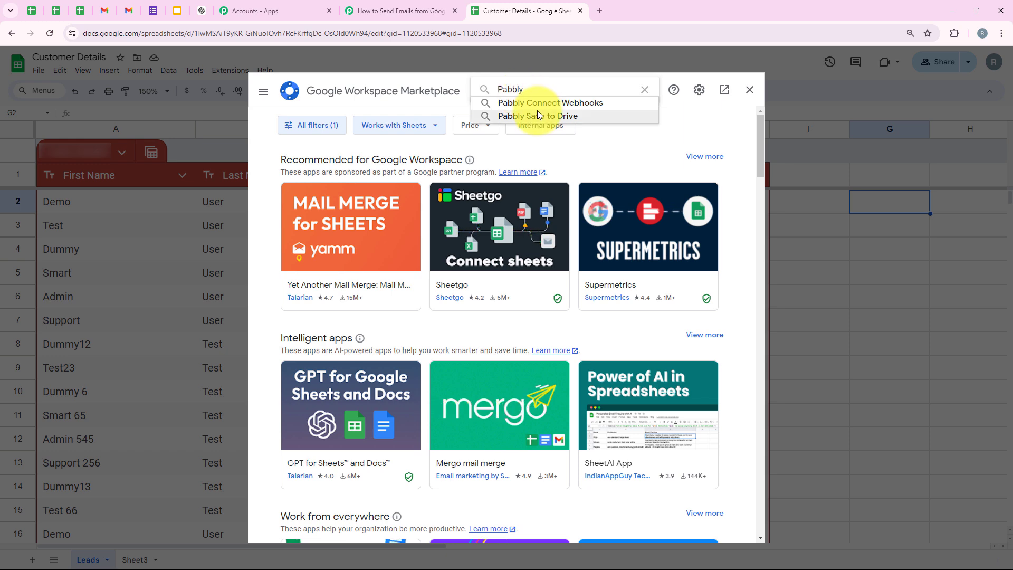
left_click(537, 102)
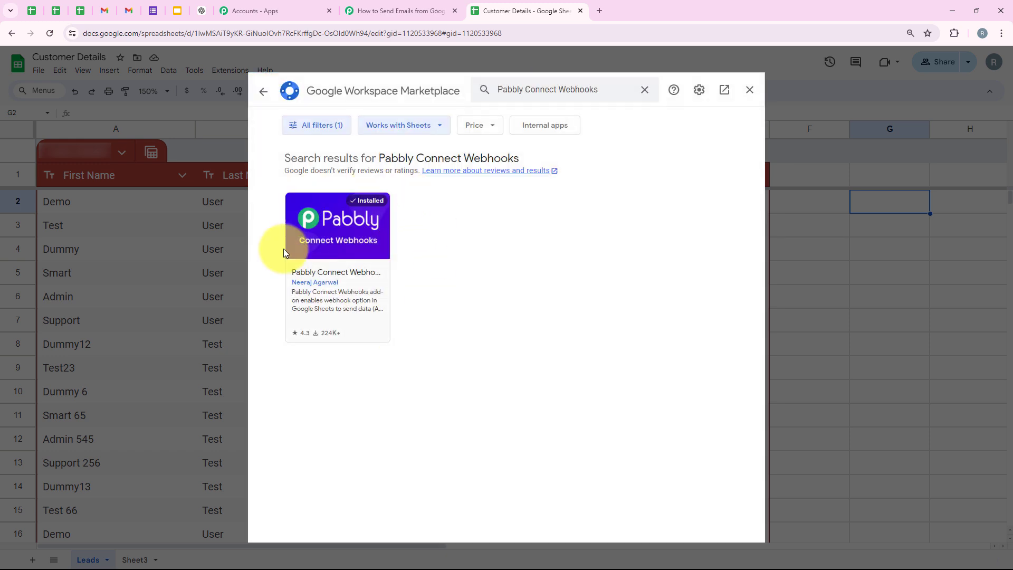
left_click(359, 204)
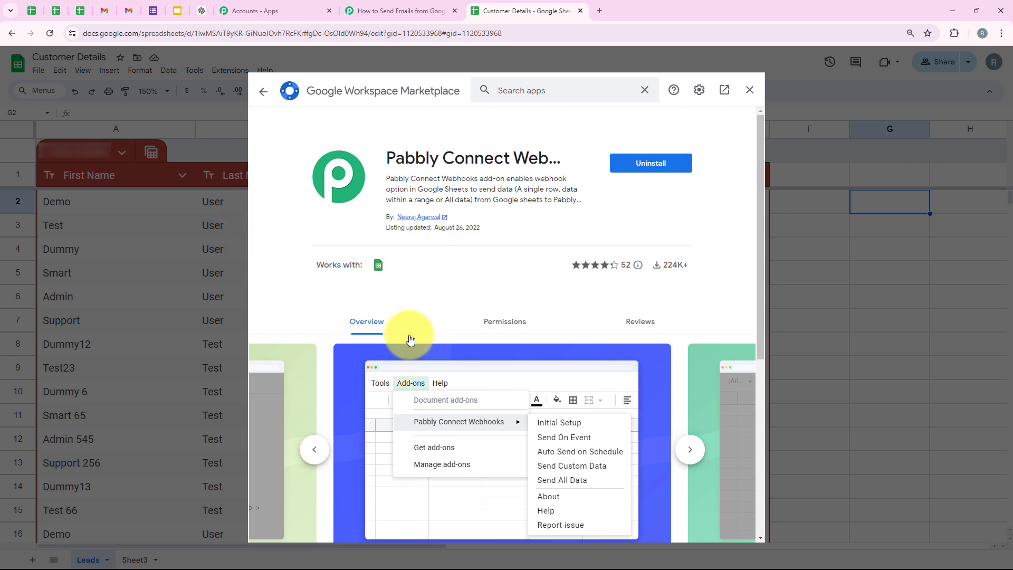
left_click(749, 90)
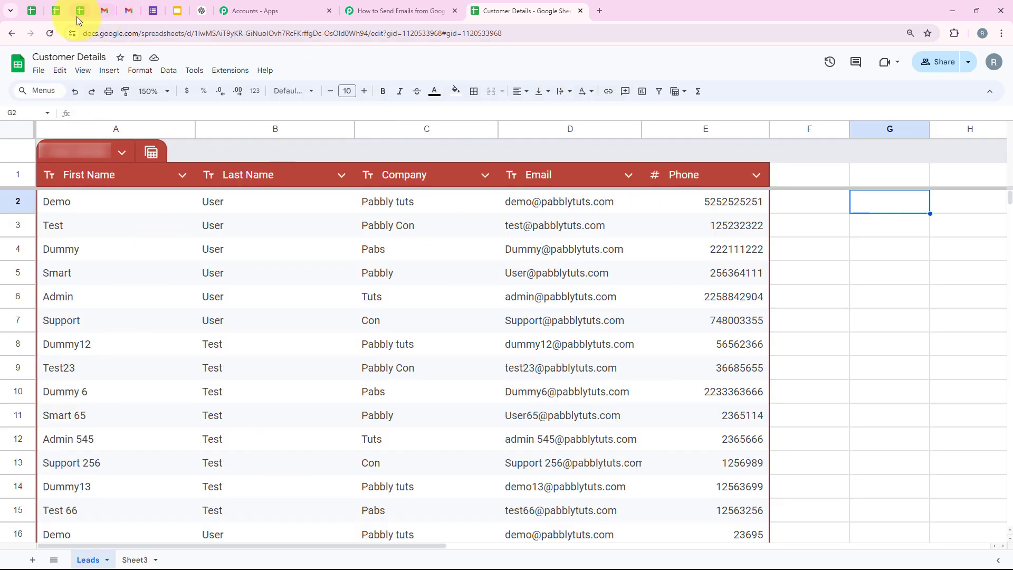
Reload the Customer Details spreadsheet and set its zoom level to 125%.
left_click(50, 33)
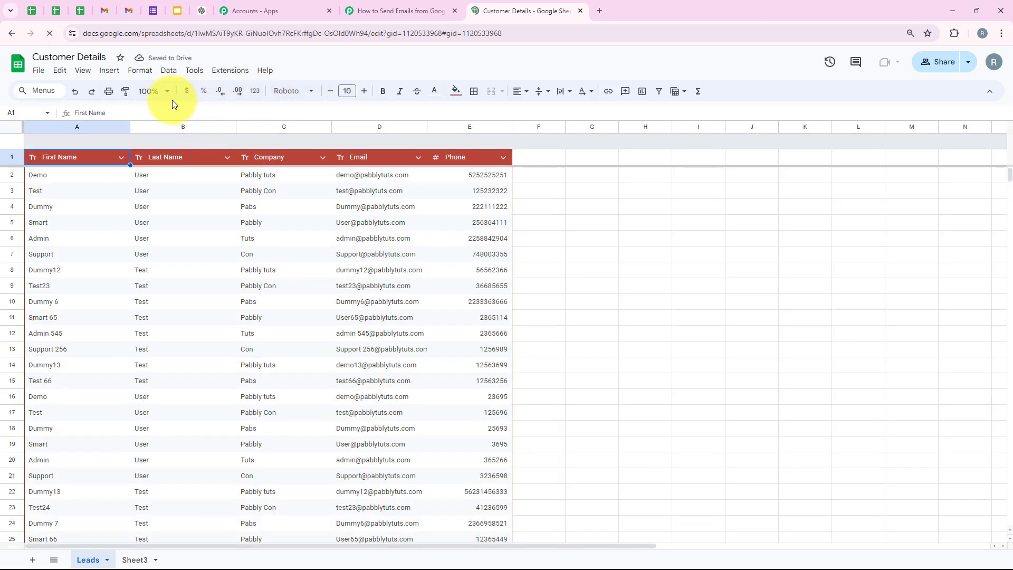
left_click(166, 97)
left_click(154, 188)
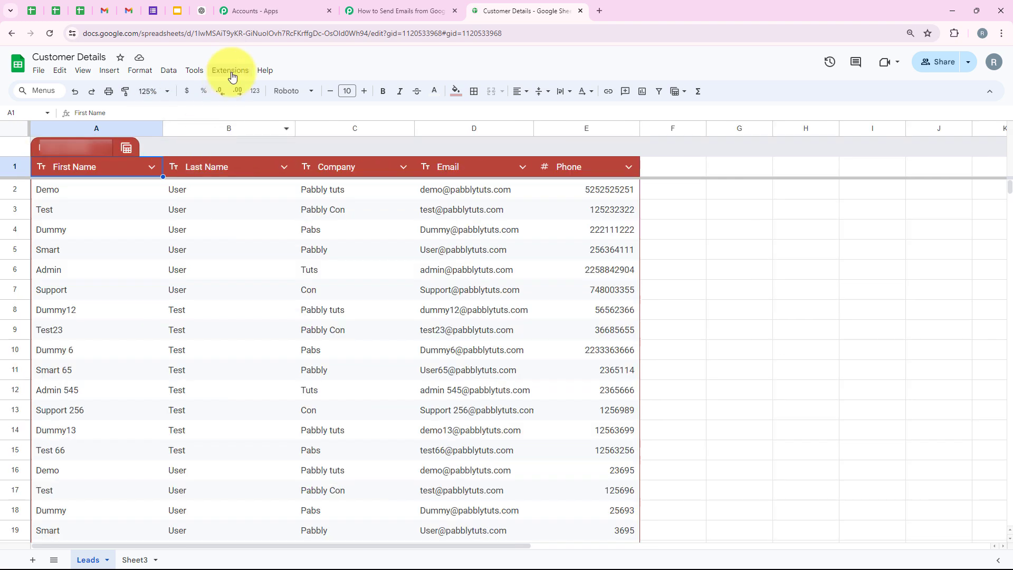
Open the Initial Setup of the Pabbly Connect Webhooks add-on for the Customers sheet.
left_click(230, 70)
mouse_move(247, 192)
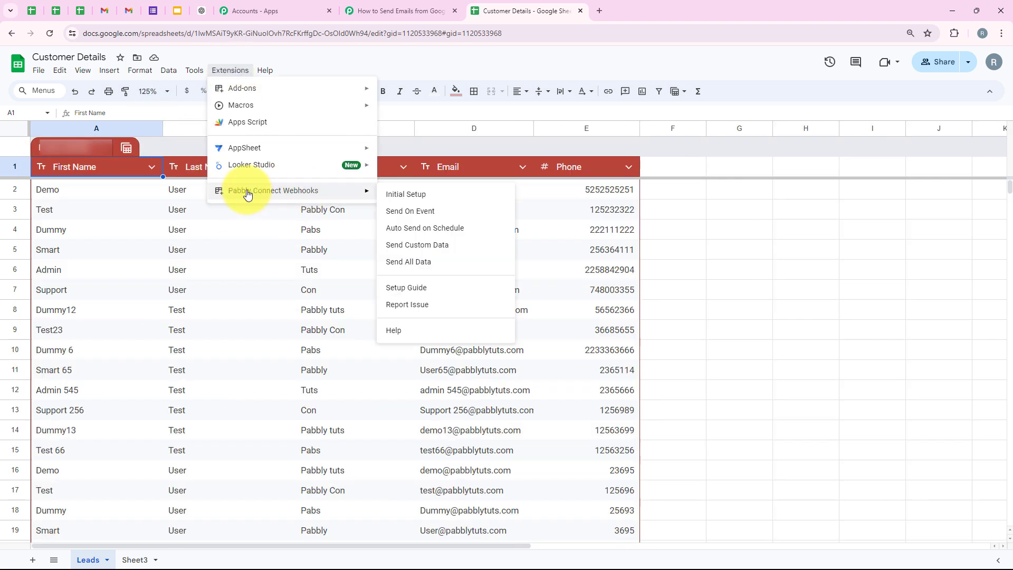
left_click(398, 195)
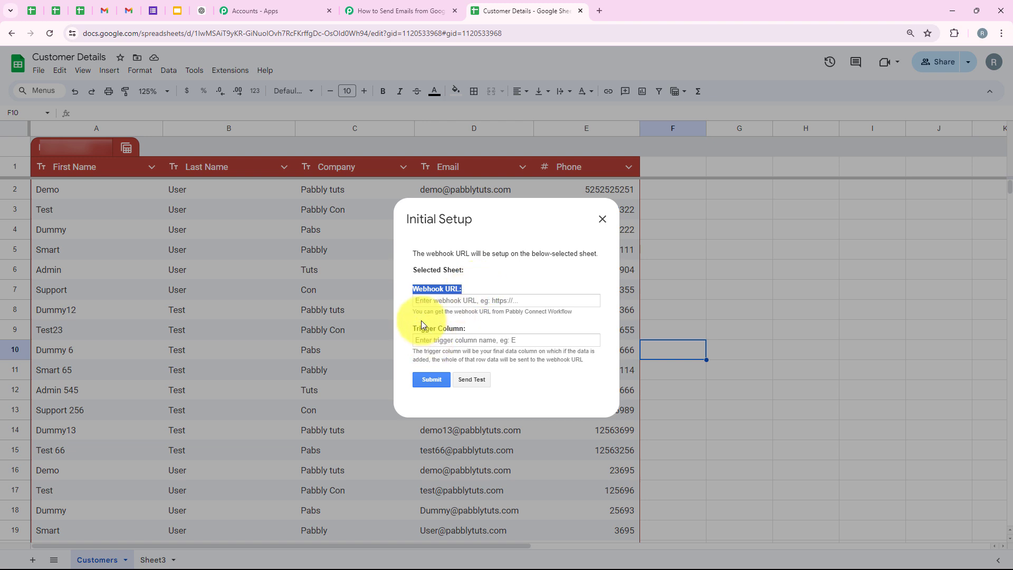
triple_click(443, 328)
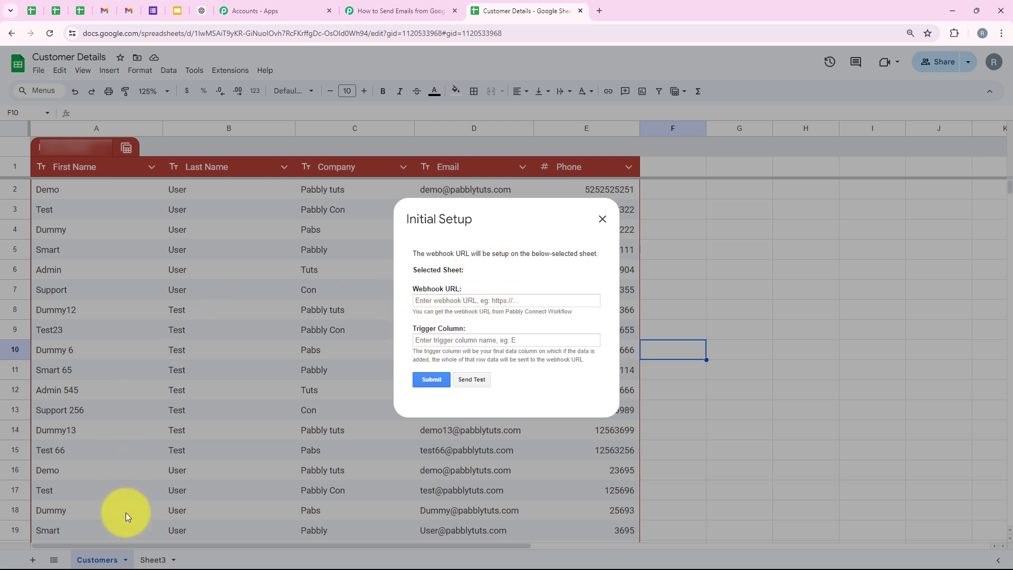
left_click(101, 560)
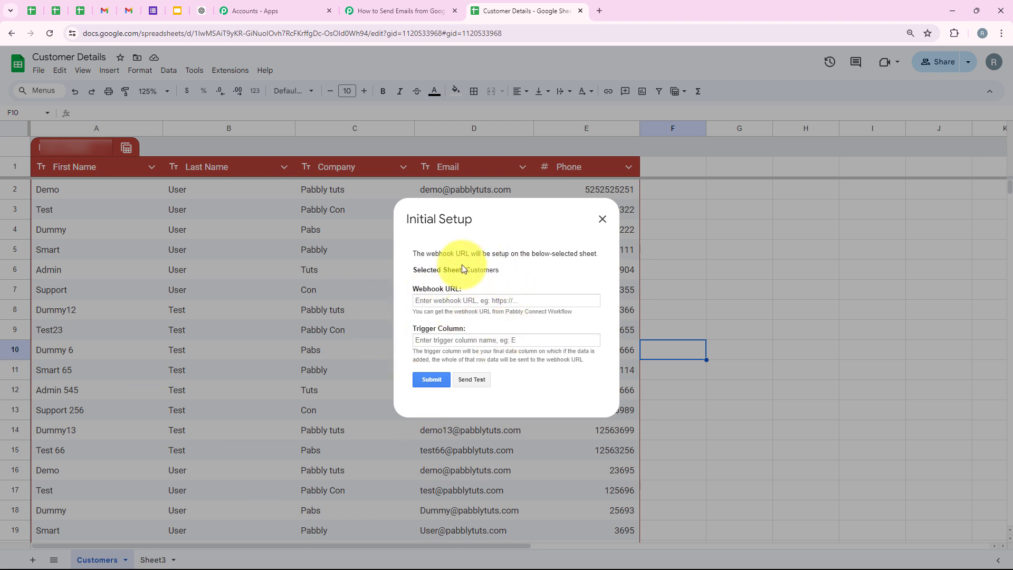
Paste the copied webhook URL, set the trigger column to E and submit the initial setup.
left_click(428, 300)
right_click(428, 303)
left_click(443, 403)
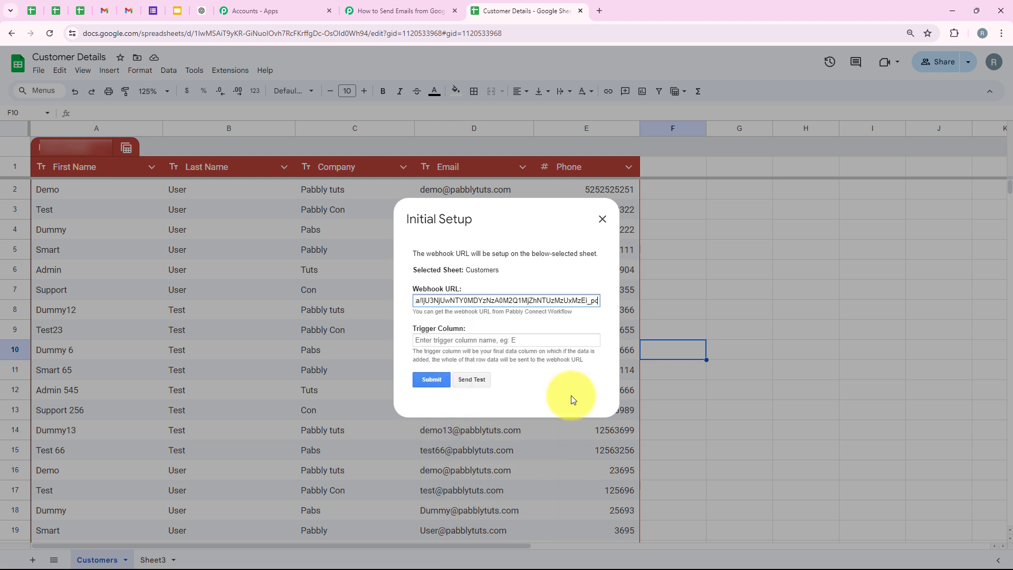
left_click(422, 339)
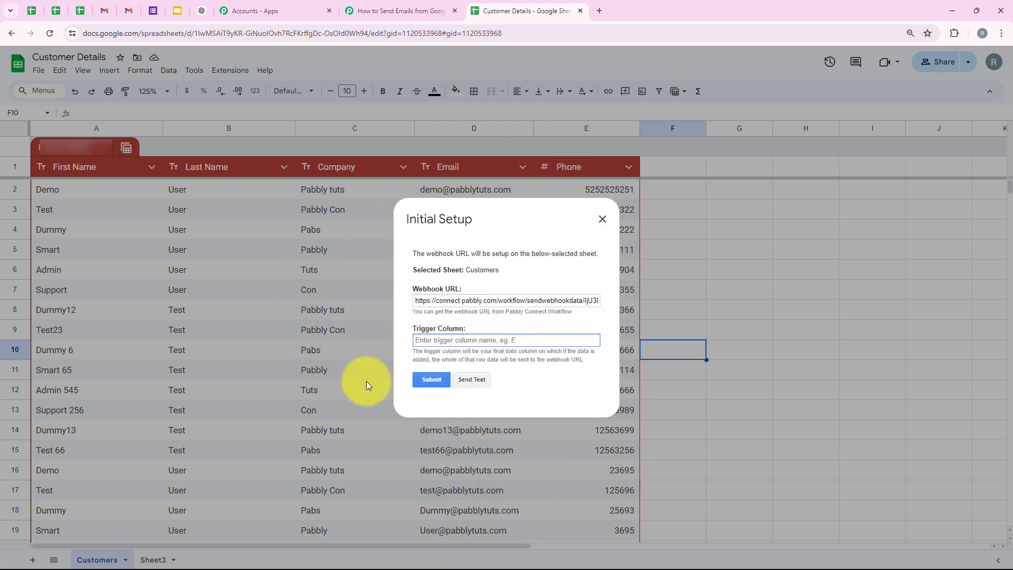
left_click_drag(413, 352, 513, 351)
left_click(516, 342)
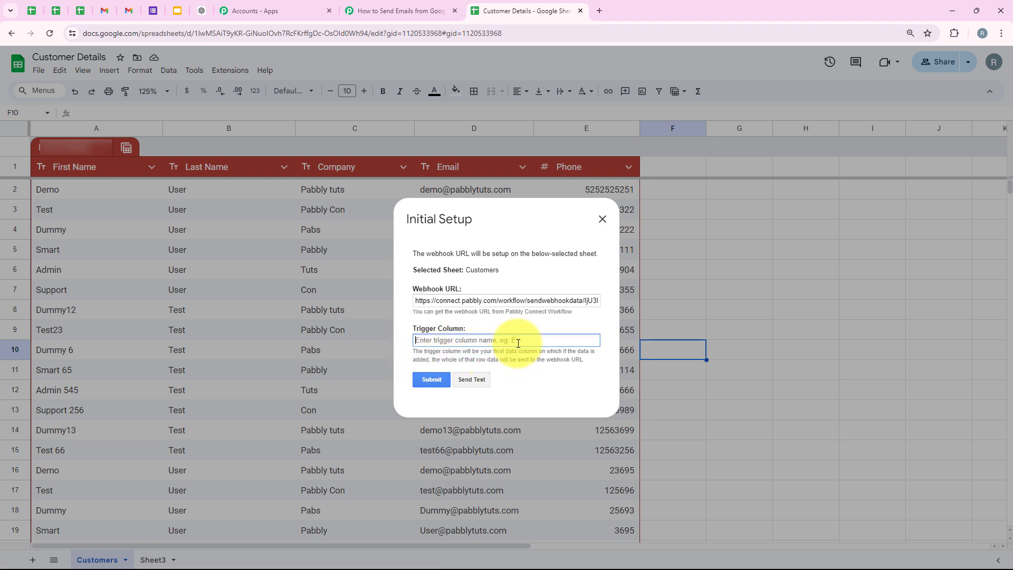
left_click(602, 381)
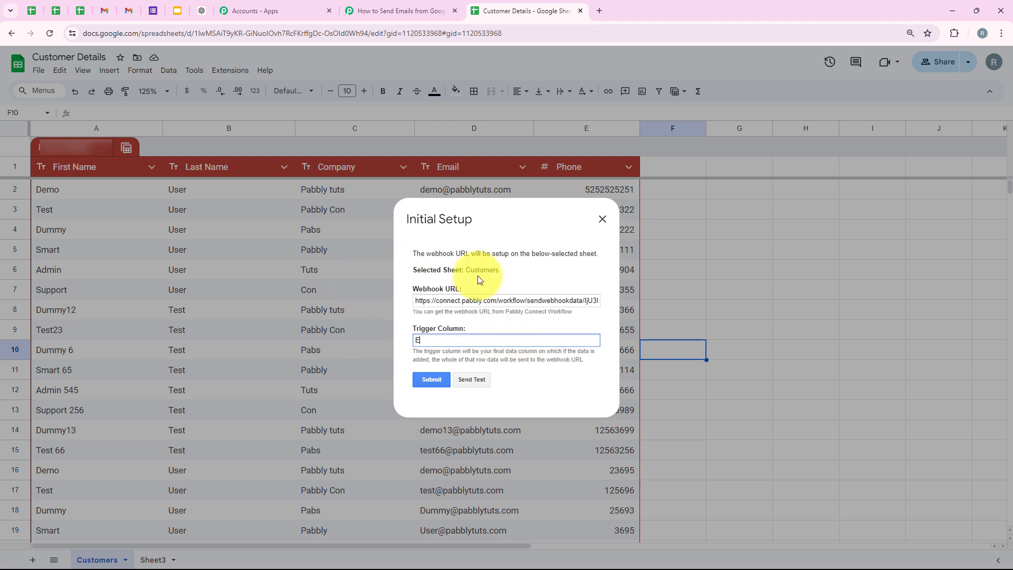
left_click(430, 380)
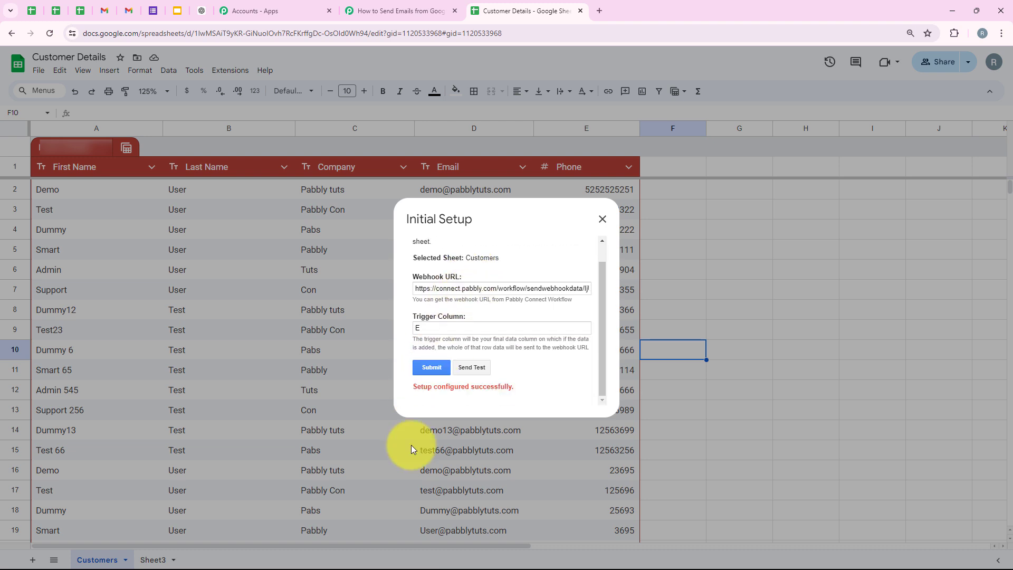
left_click_drag(413, 392, 516, 382)
left_click(552, 353)
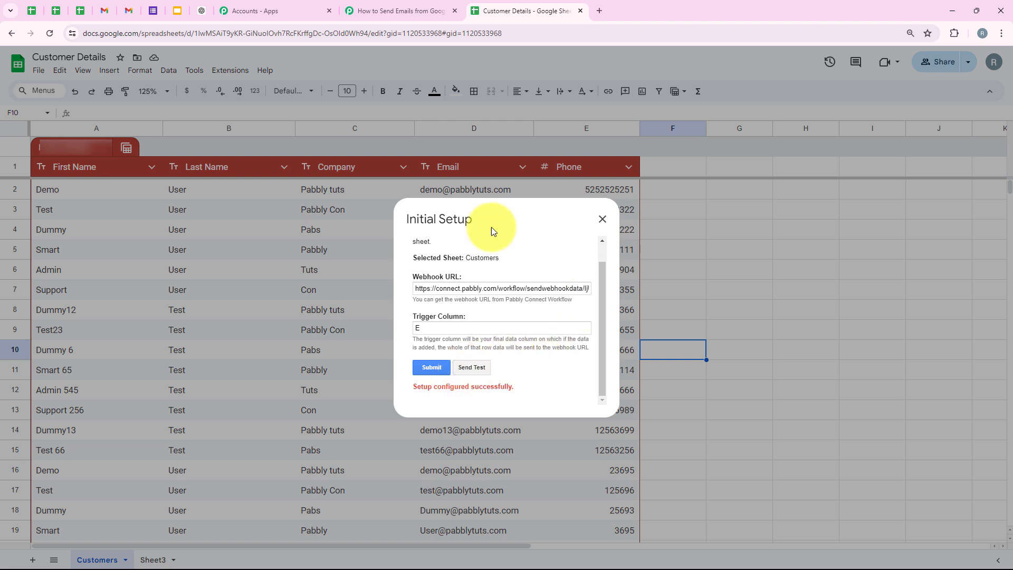
Send test data to the webhook, review the sent row data and close the Initial Setup dialog.
left_click(472, 367)
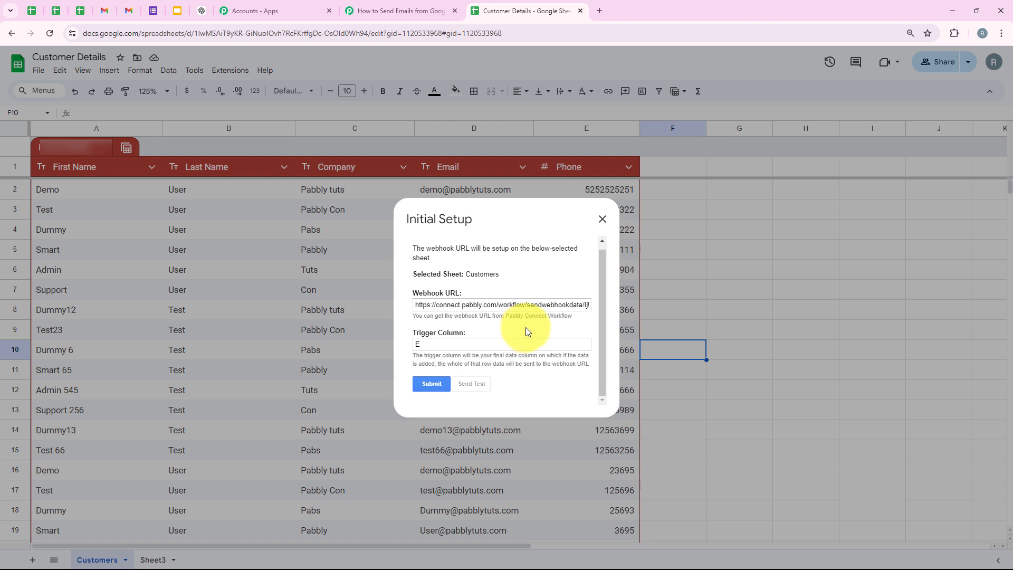
scroll(525, 327, "down", 1)
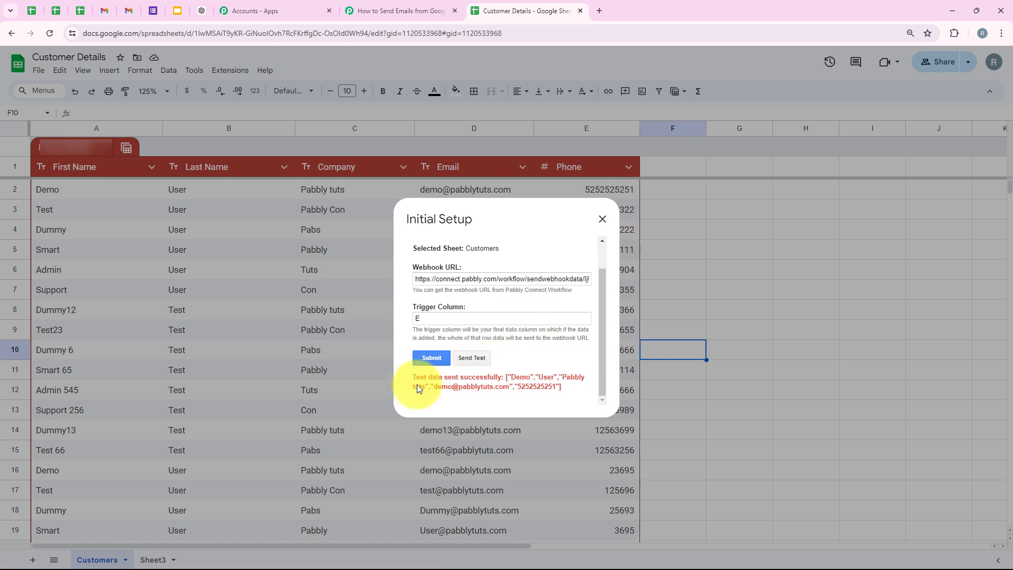
left_click_drag(417, 380, 585, 404)
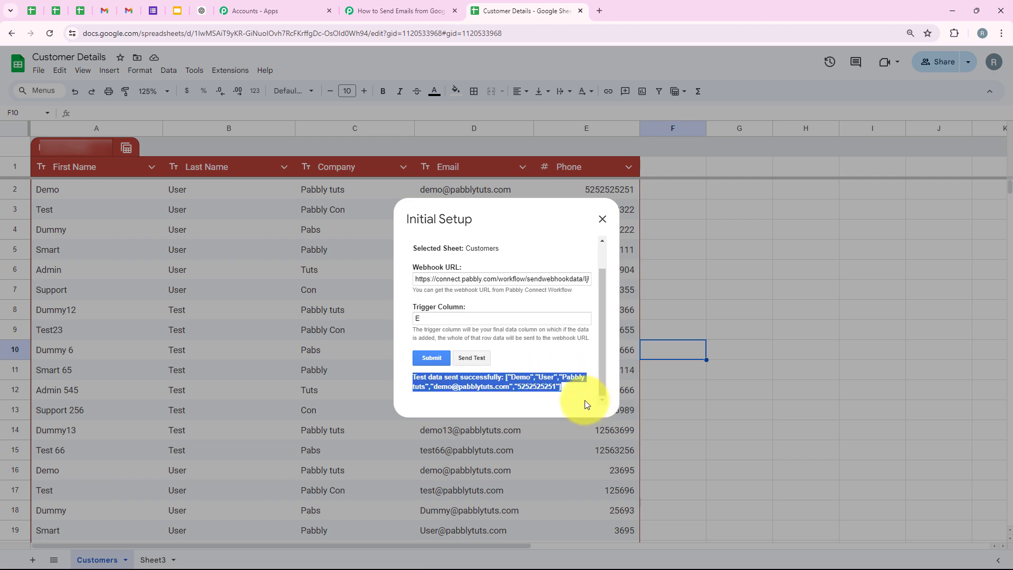
left_click(602, 219)
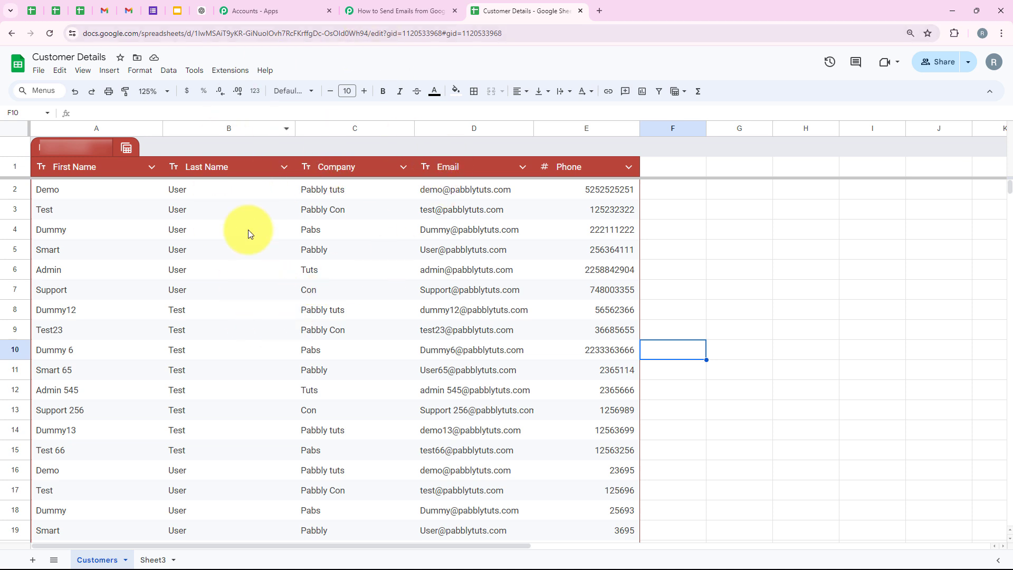
Select the first customer's row A2:E2, and switch to the Pabbly Connect workflow to view the trigger's received response.
left_click_drag(113, 191, 607, 190)
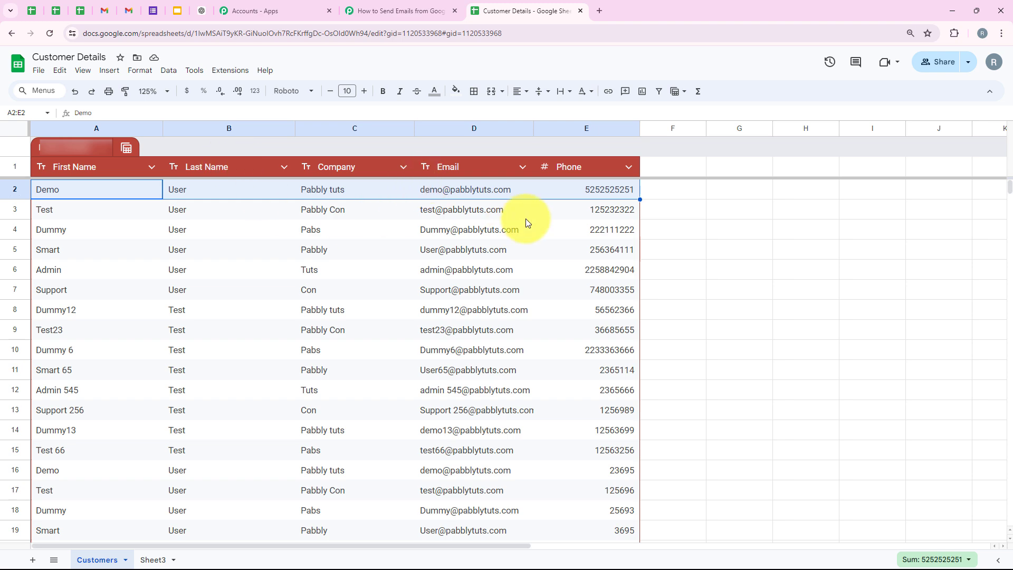
left_click(403, 10)
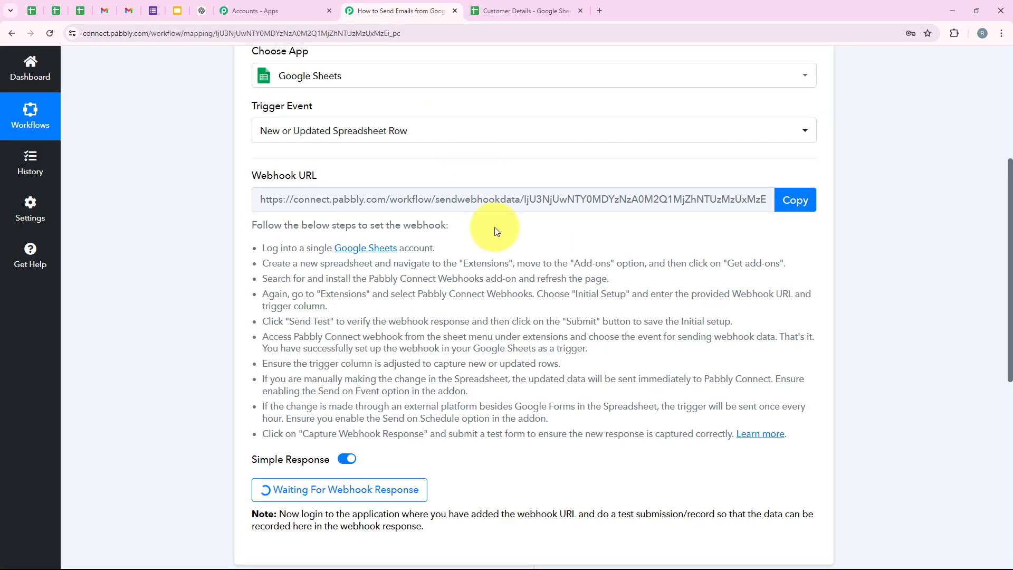
scroll(495, 226, "down", 3)
scroll(495, 233, "down", 5)
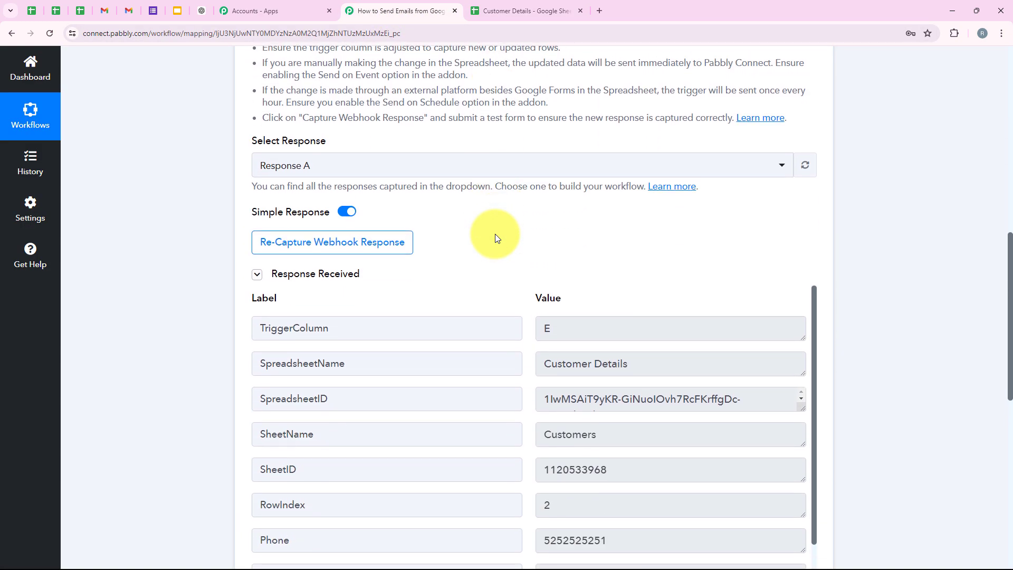
scroll(495, 235, "down", 2)
scroll(457, 228, "down", 1)
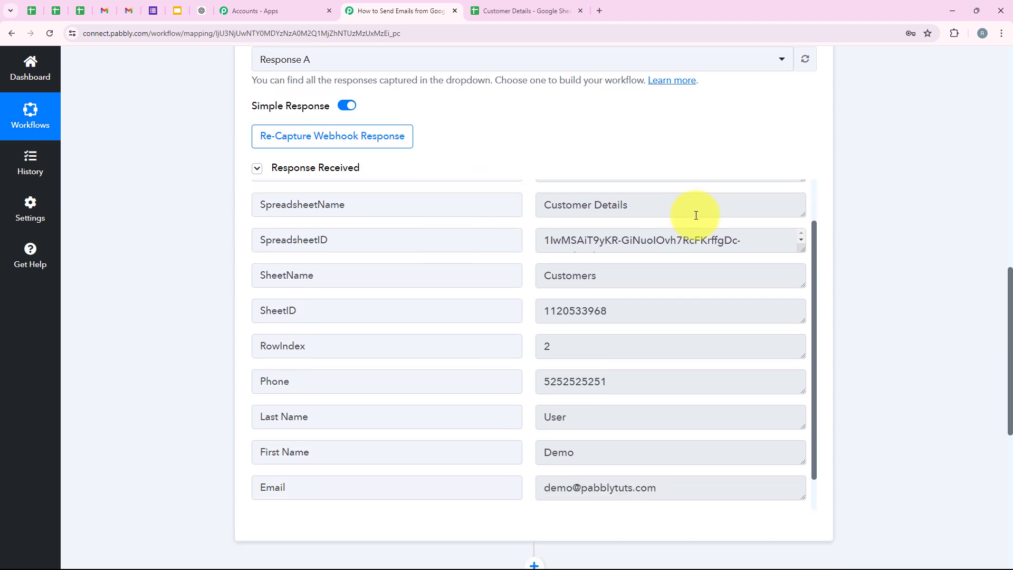
Examine the spreadsheet name, sheet name, phone, name, email and company values in the captured webhook response.
left_click_drag(648, 212, 509, 211)
scroll(547, 334, "down", 1)
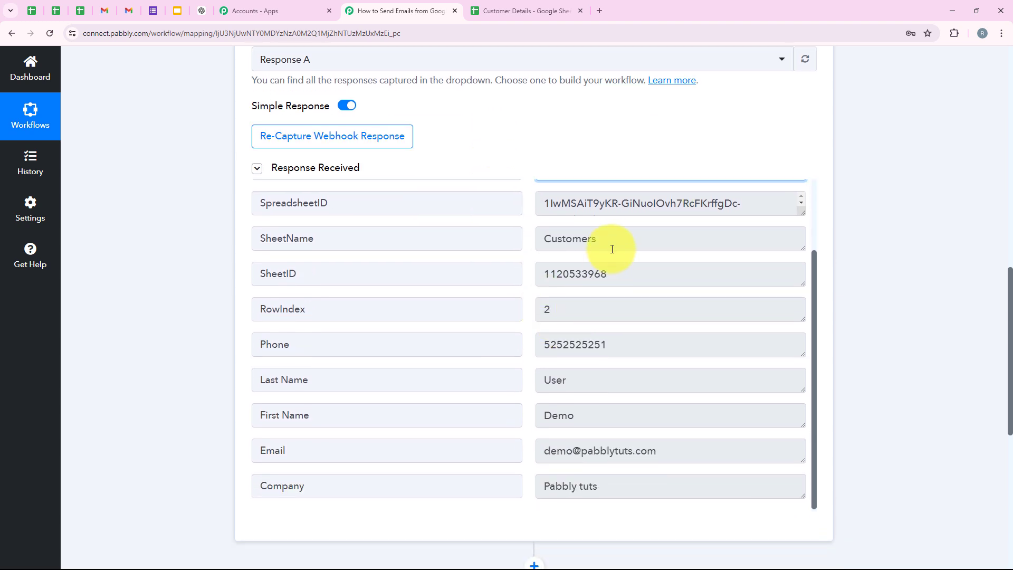
left_click_drag(610, 249, 464, 249)
scroll(518, 335, "down", 1)
scroll(517, 335, "down", 1)
left_click_drag(644, 285, 466, 292)
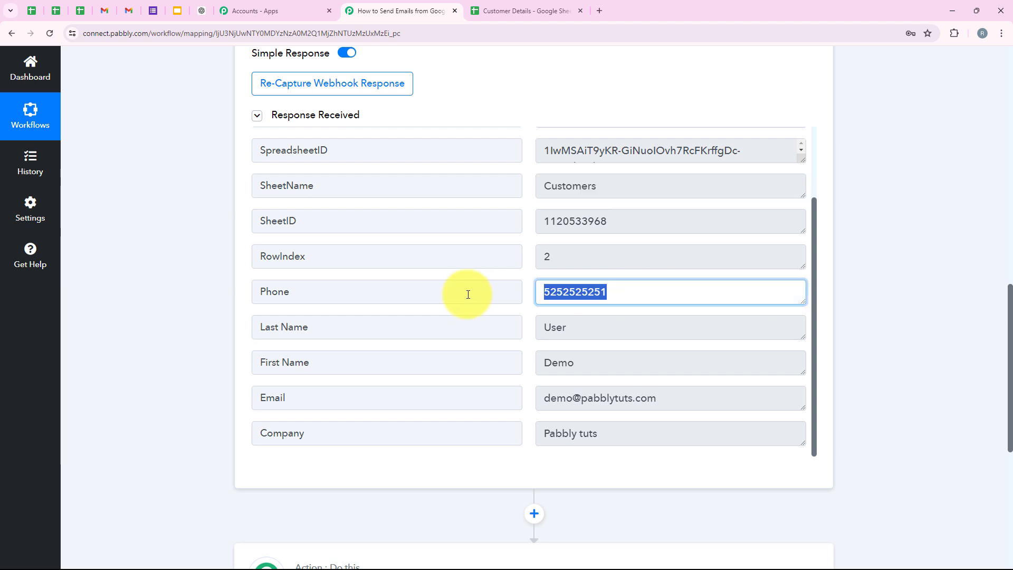
left_click_drag(555, 327, 426, 373)
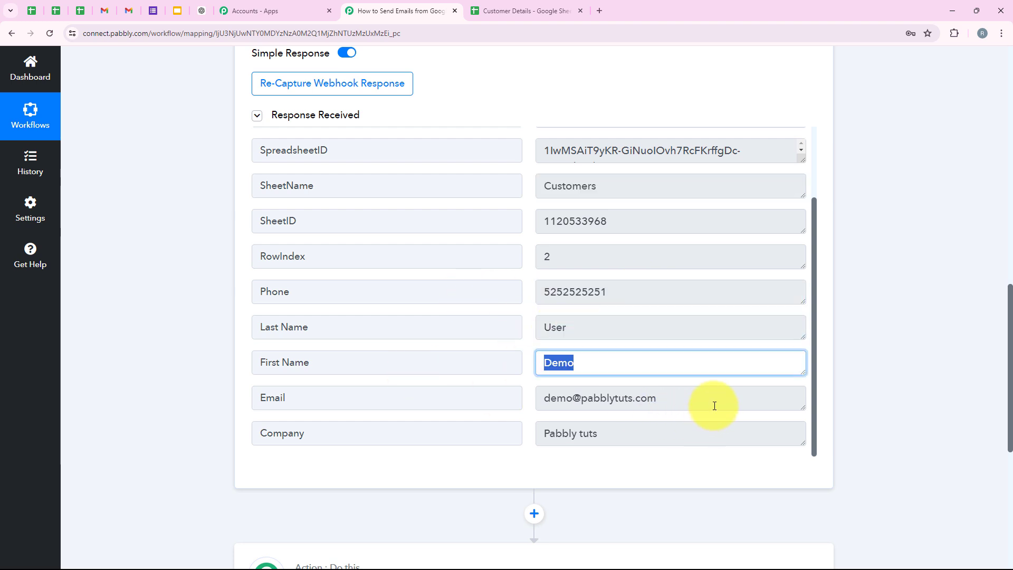
left_click_drag(714, 404, 571, 448)
left_click_drag(638, 440, 263, 427)
left_click(531, 323)
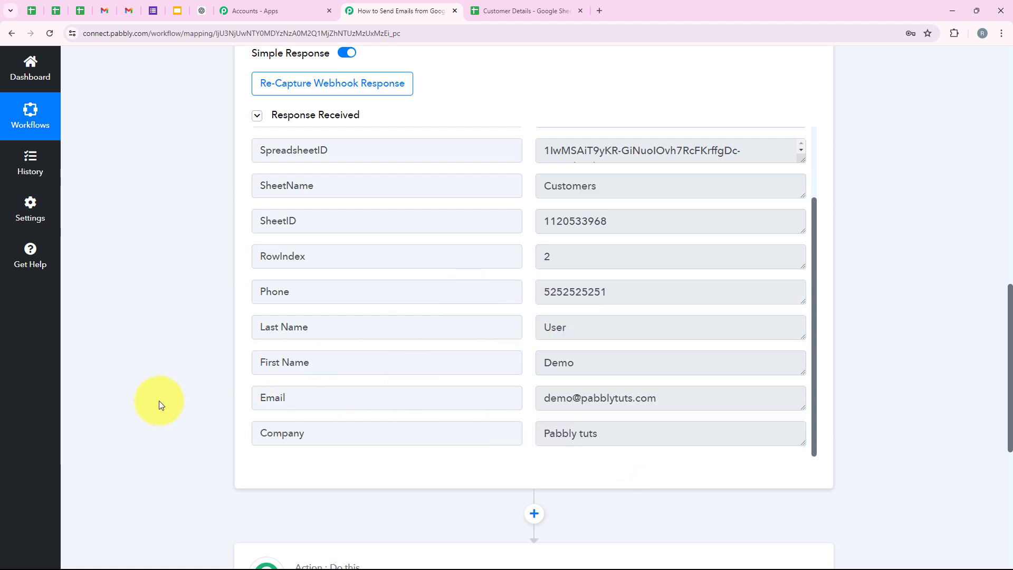
Collapse the Google Sheets trigger step of the workflow.
middle_click(160, 402)
middle_click(183, 280)
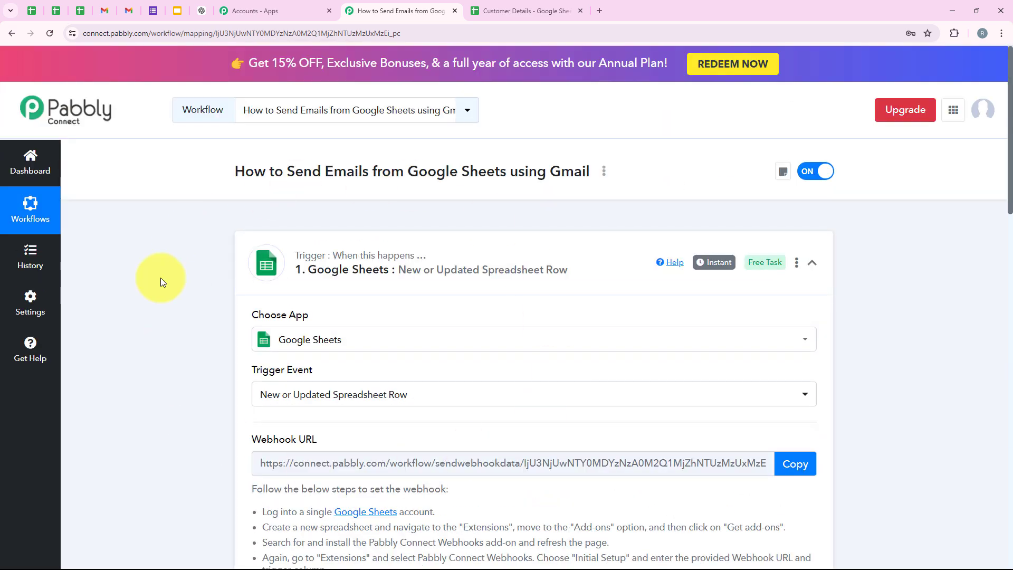
left_click(296, 258)
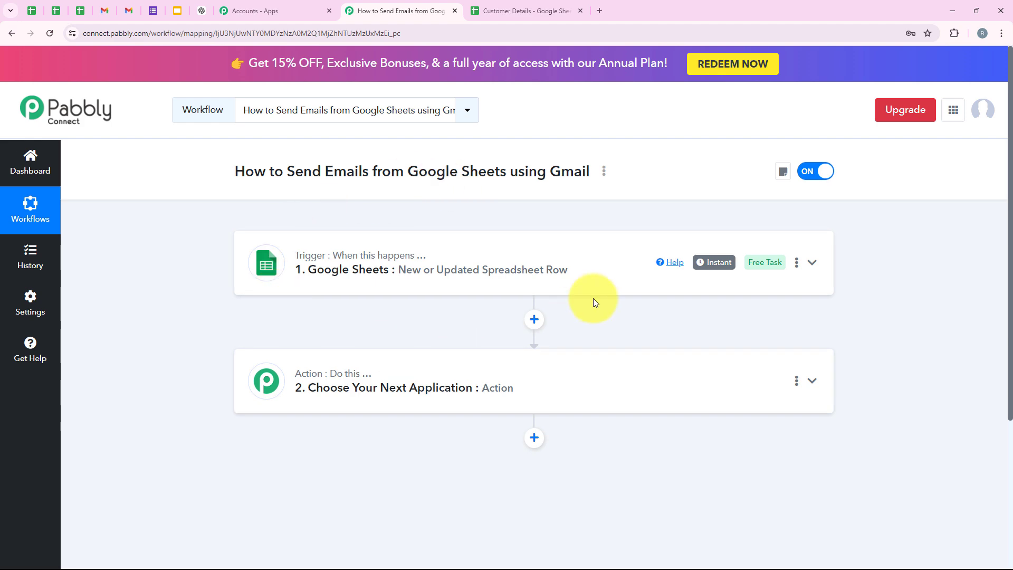
Switch to the Customer Details spreadsheet, look over the customer rows, and return to the Pabbly Connect workflow.
left_click(522, 11)
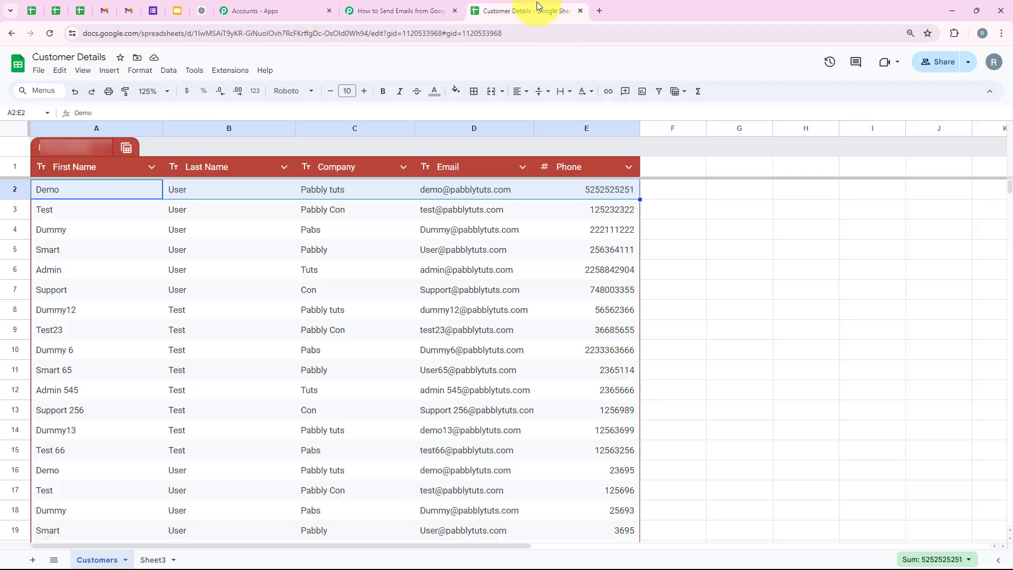
scroll(265, 258, "down", 1)
scroll(247, 219, "up", 1)
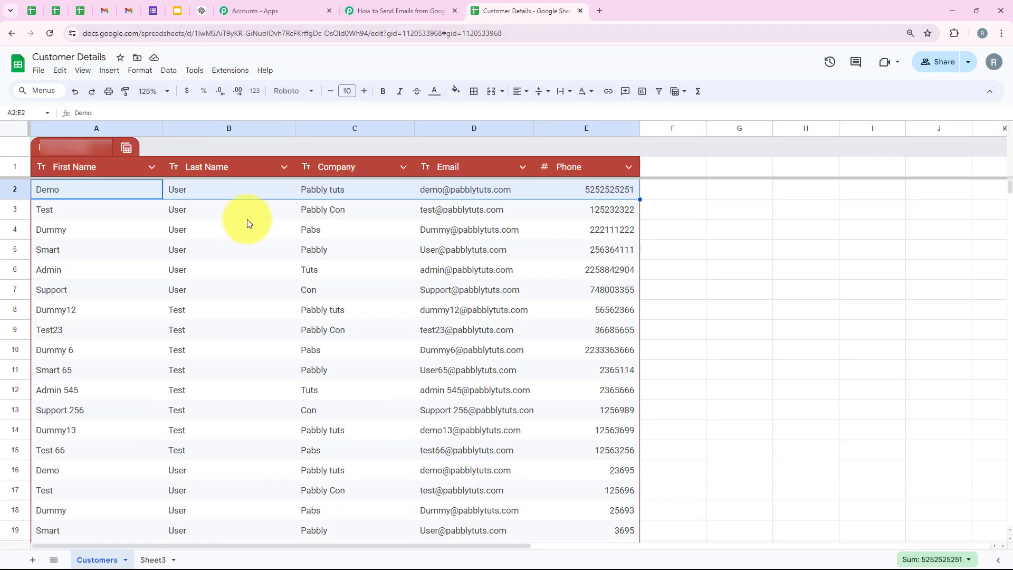
left_click(262, 191)
left_click_drag(277, 206, 268, 431)
left_click(280, 331)
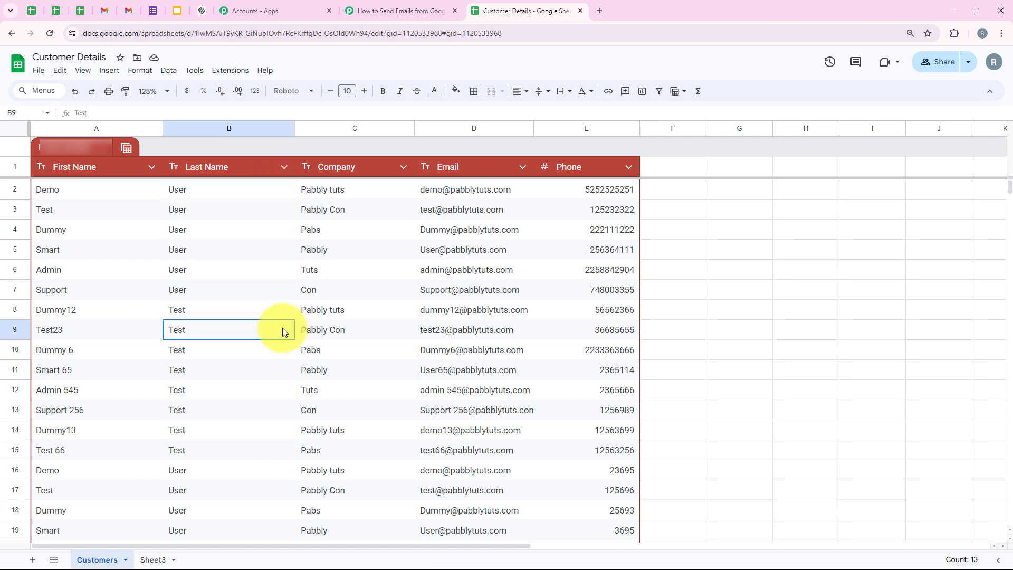
left_click(401, 10)
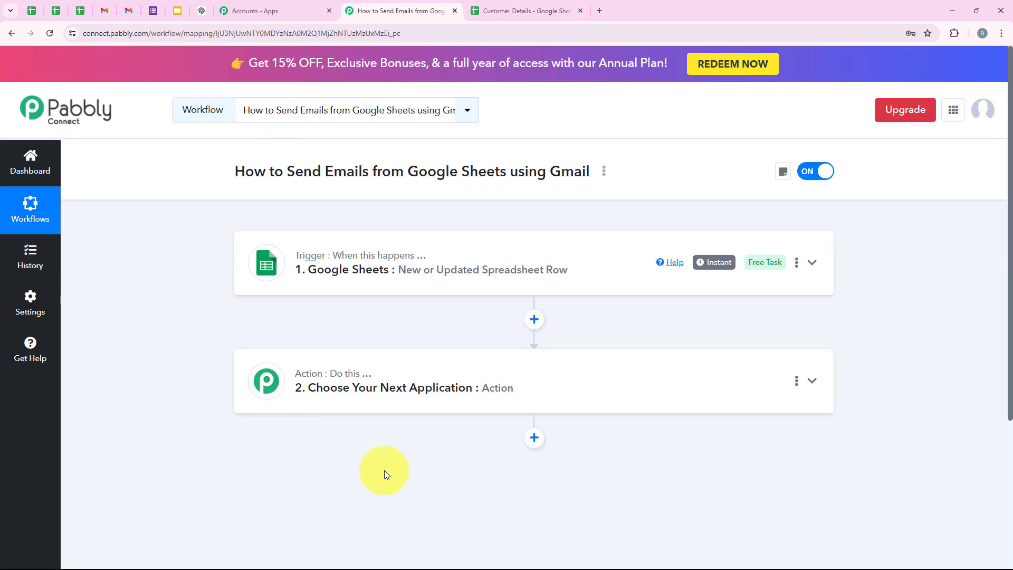
Set the workflow's second step to the Gmail app with Send Email (V2) as the action event.
left_click(416, 371)
left_click(323, 270)
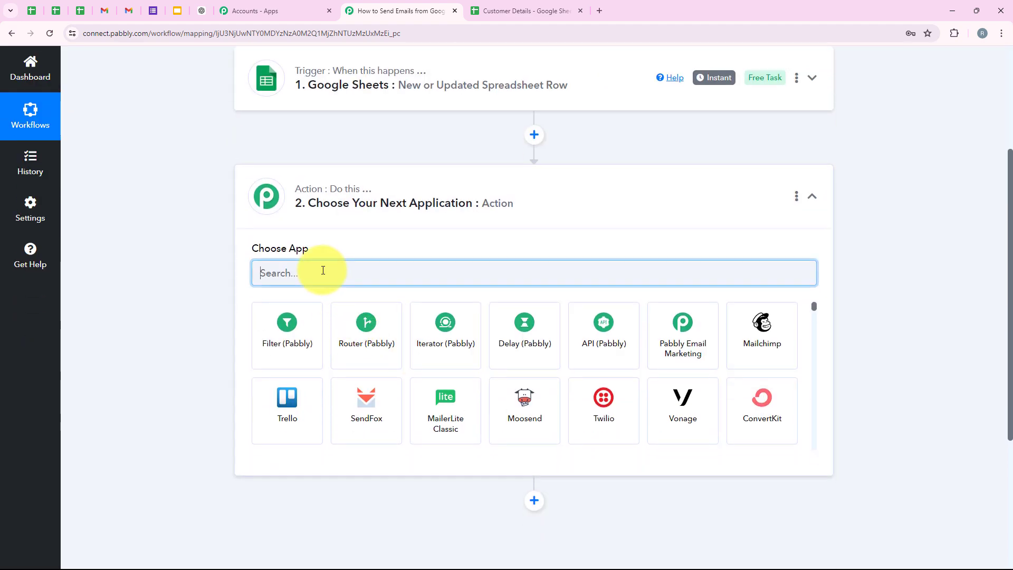
type("Gmail")
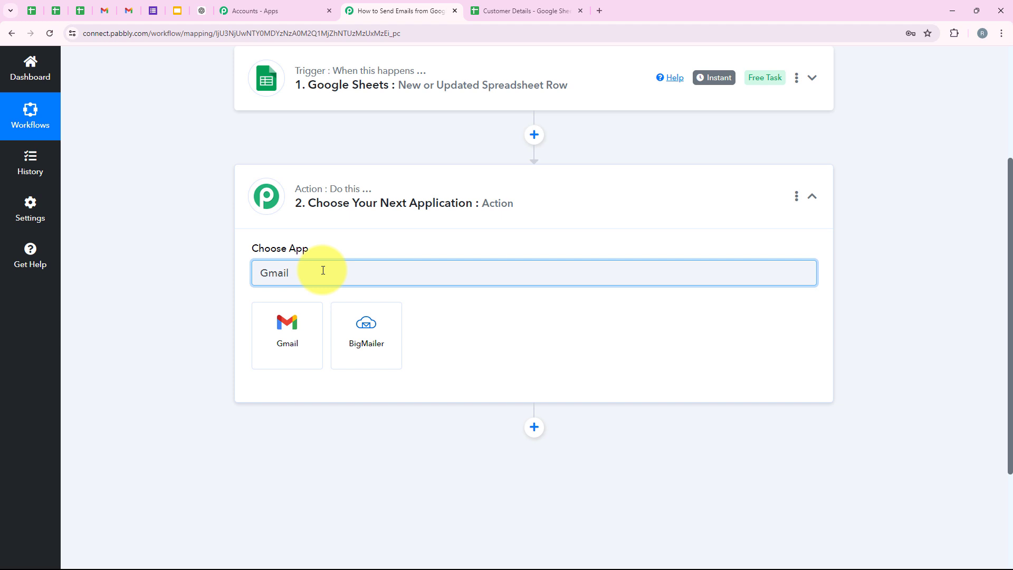
left_click(316, 312)
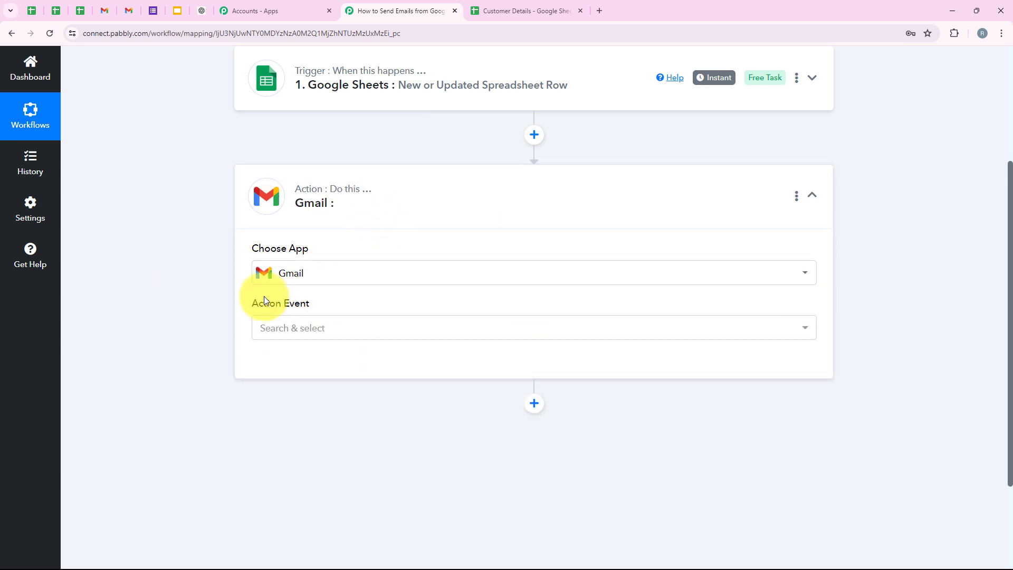
left_click_drag(259, 302, 335, 314)
left_click(346, 329)
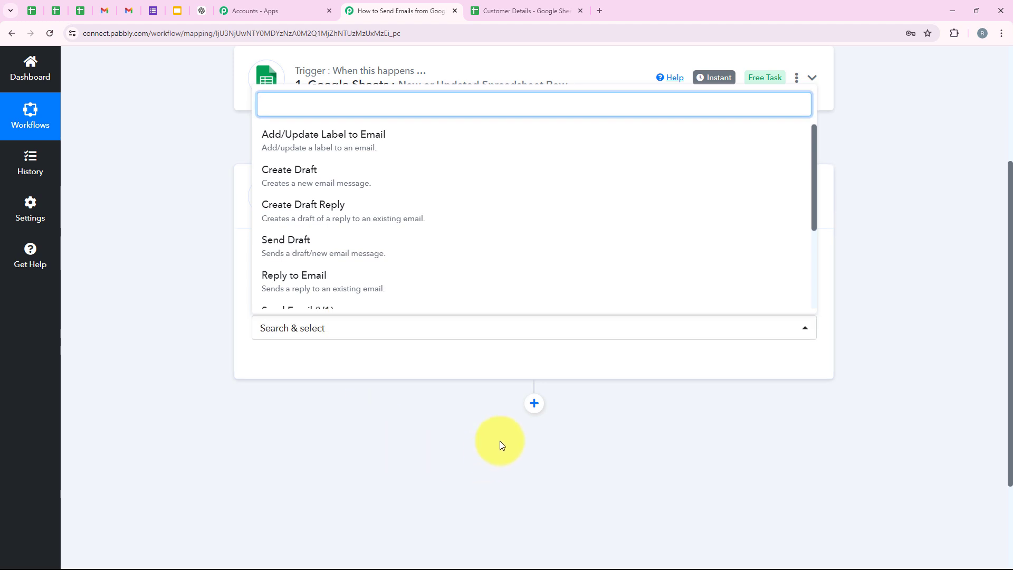
scroll(366, 236, "down", 2)
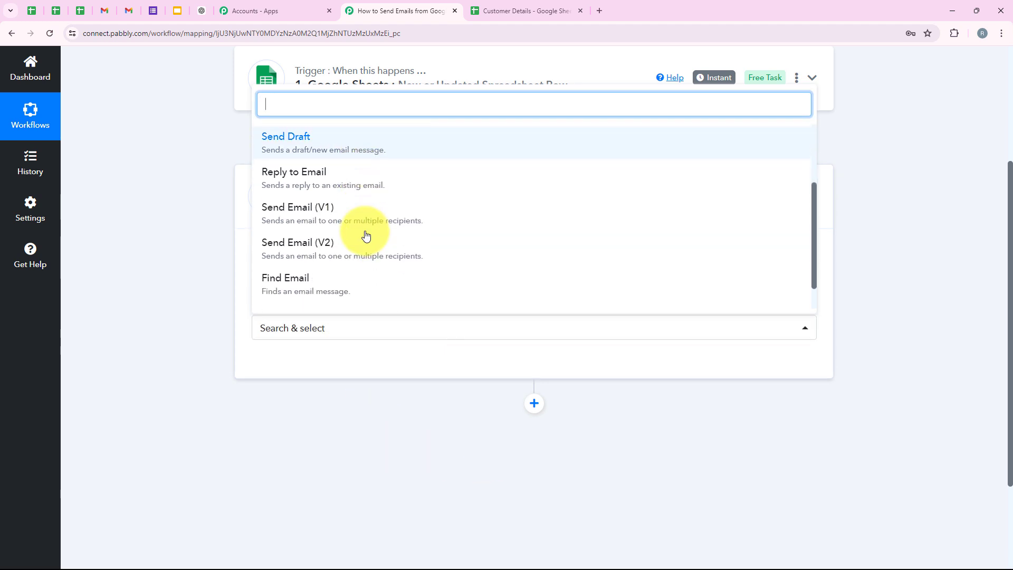
left_click(331, 246)
Add a new Gmail connection for the action step and allow Pabbly Connect access to the Google account.
left_click(271, 363)
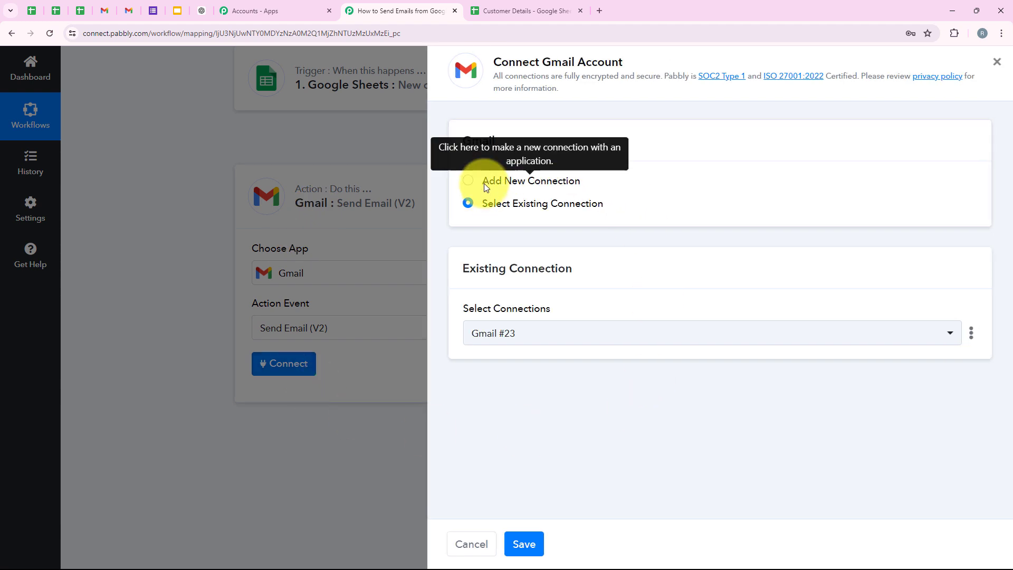
left_click_drag(484, 183, 606, 205)
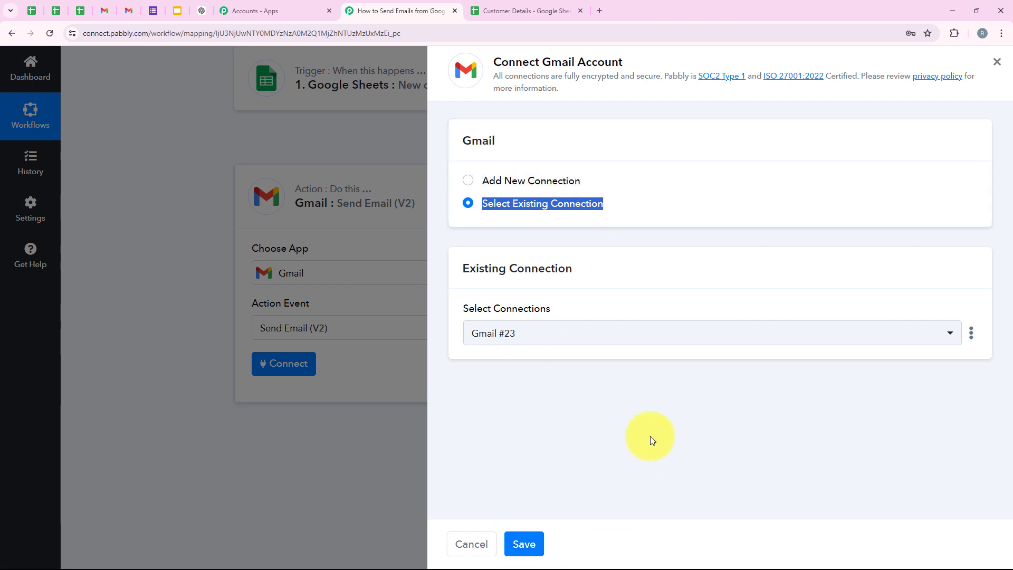
left_click(509, 183)
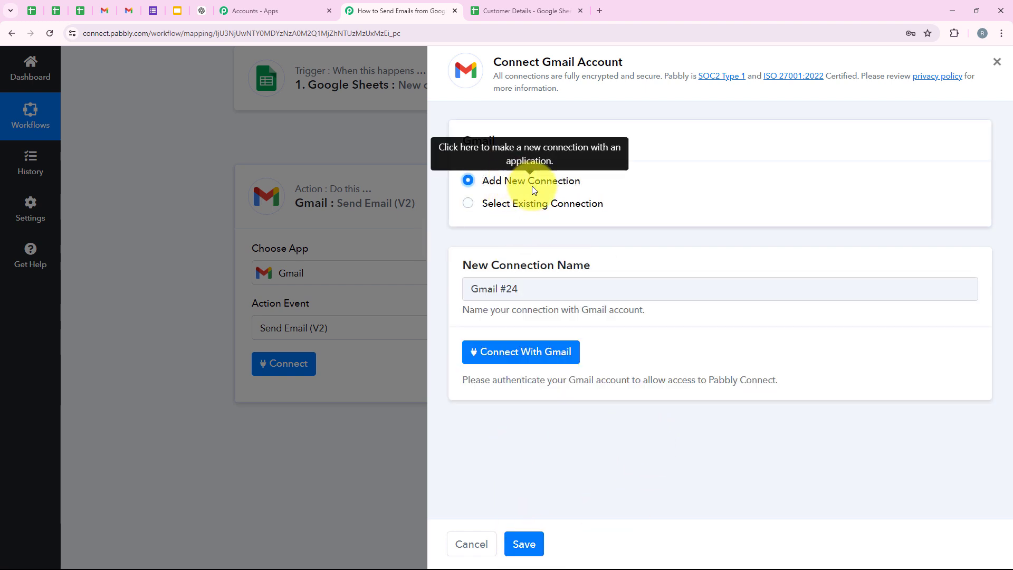
left_click(538, 355)
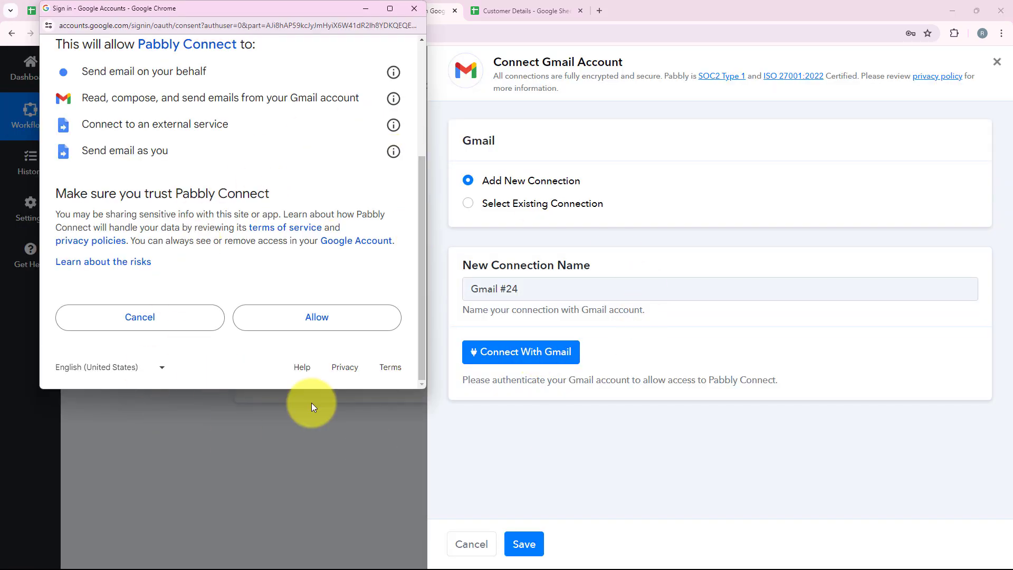
left_click_drag(82, 64, 187, 151)
left_click(332, 176)
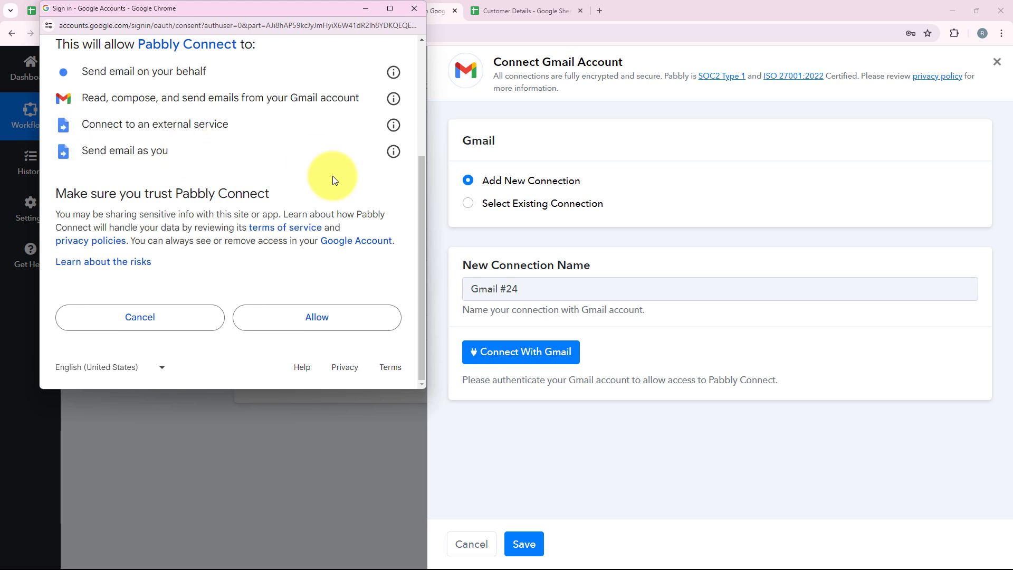
left_click(350, 323)
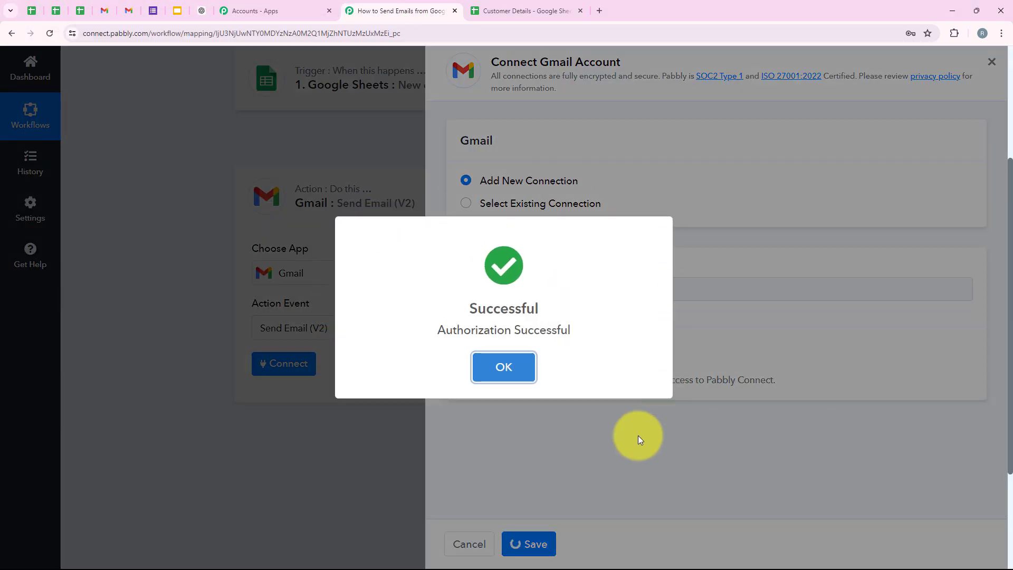
scroll(248, 433, "down", 1)
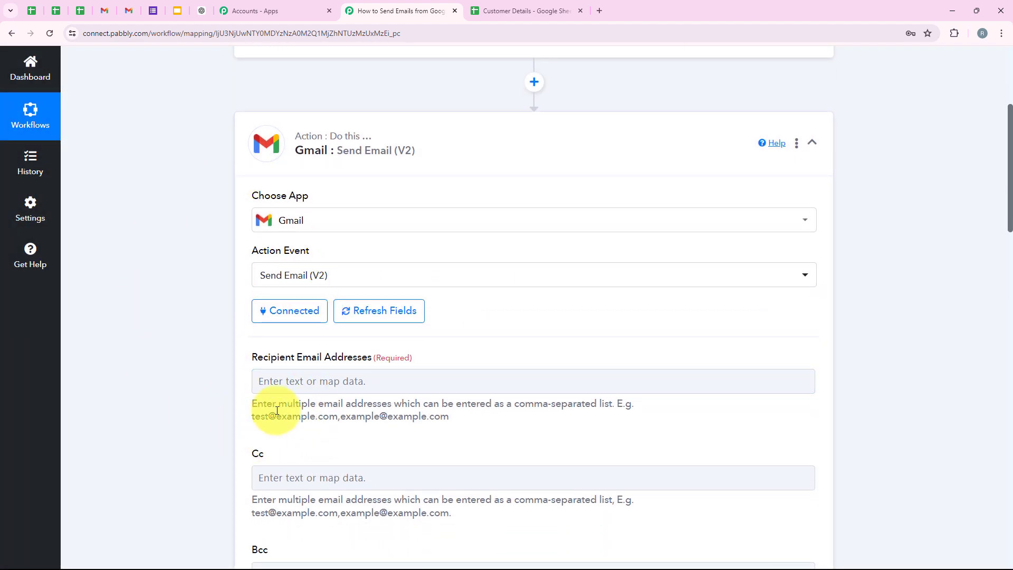
scroll(550, 349, "up", 1)
scroll(552, 347, "down", 2)
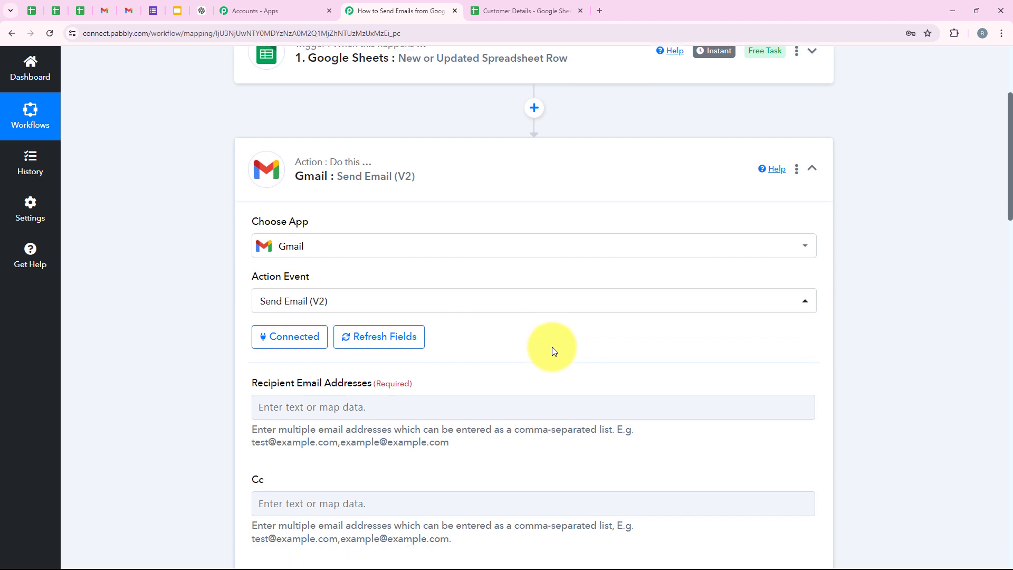
left_click_drag(259, 306, 318, 293)
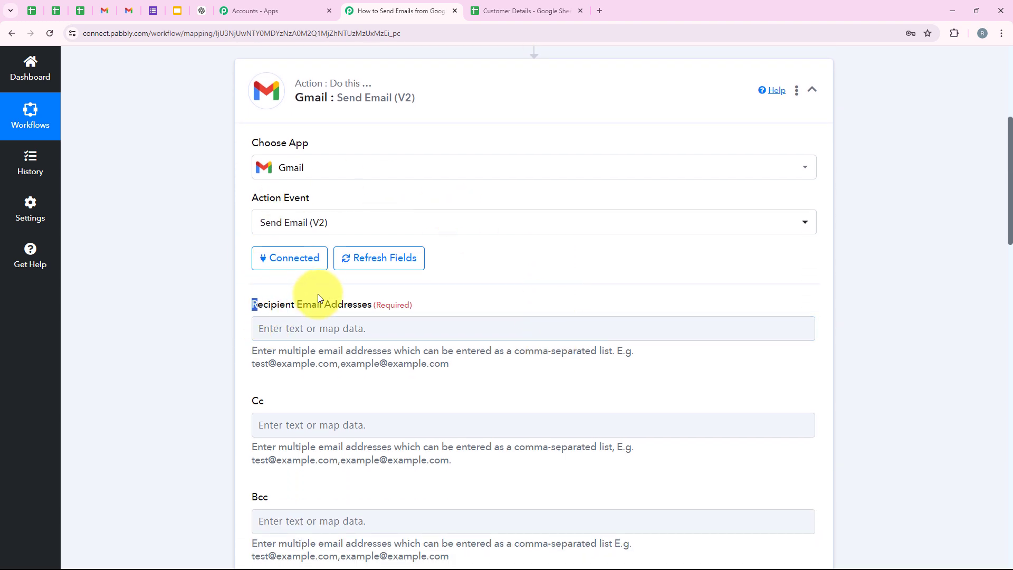
left_click(364, 323)
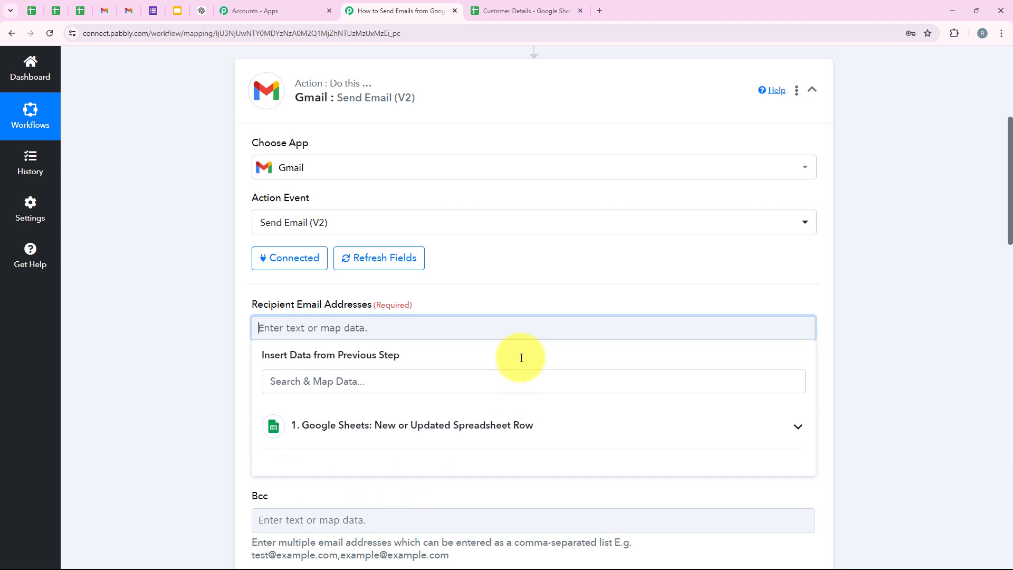
left_click(314, 327)
left_click(366, 424)
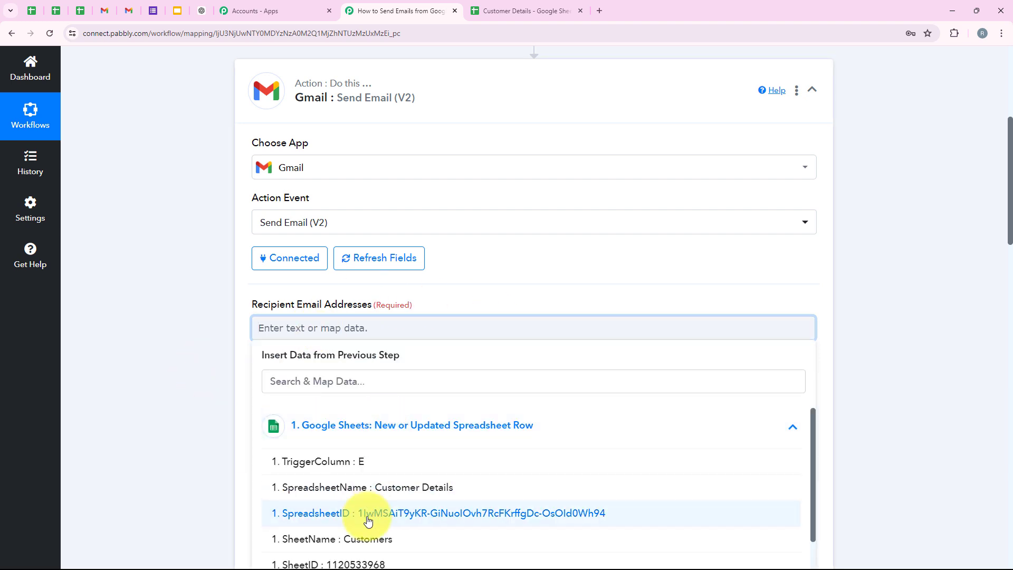
left_click(349, 423)
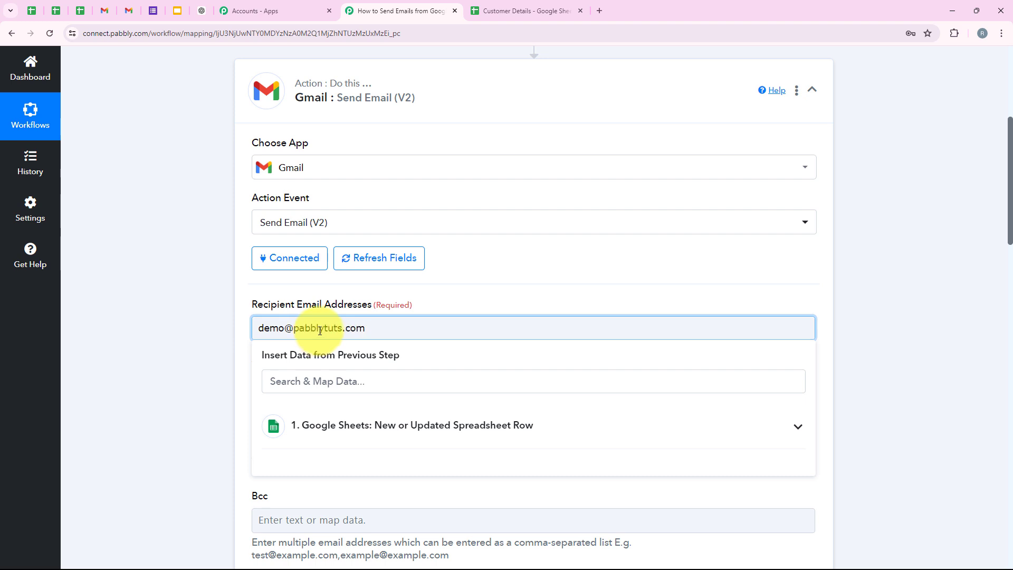
key("ctrl+a")
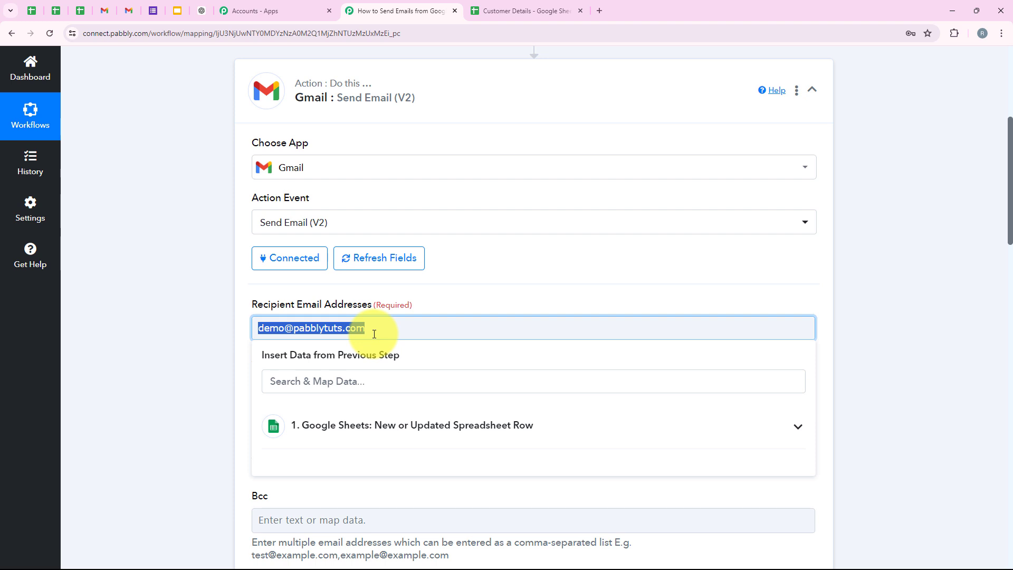
key("BackSpace")
Map the Email value from the Google Sheets trigger into the Recipient Email Addresses field.
left_click(414, 434)
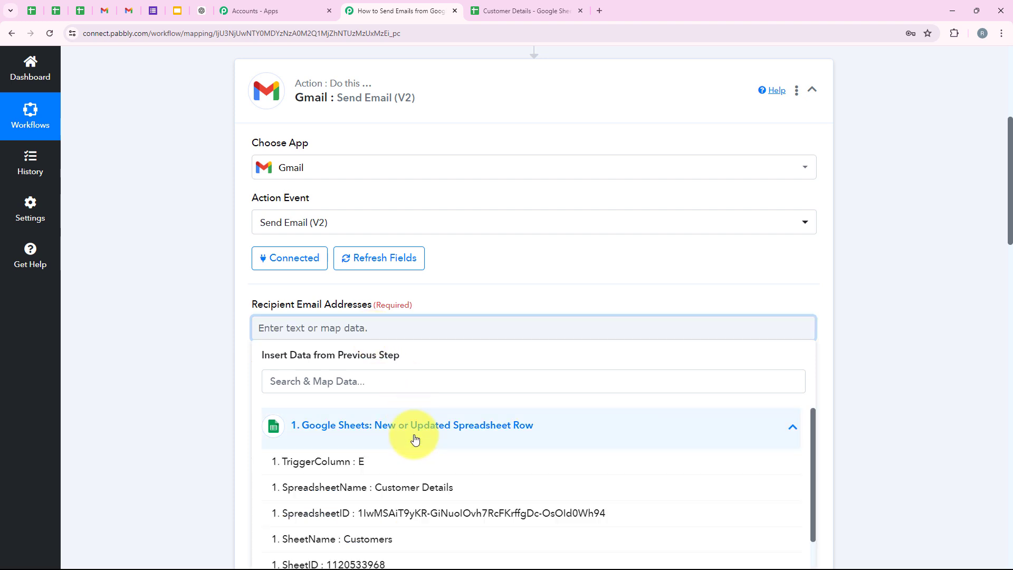
scroll(424, 488, "down", 5)
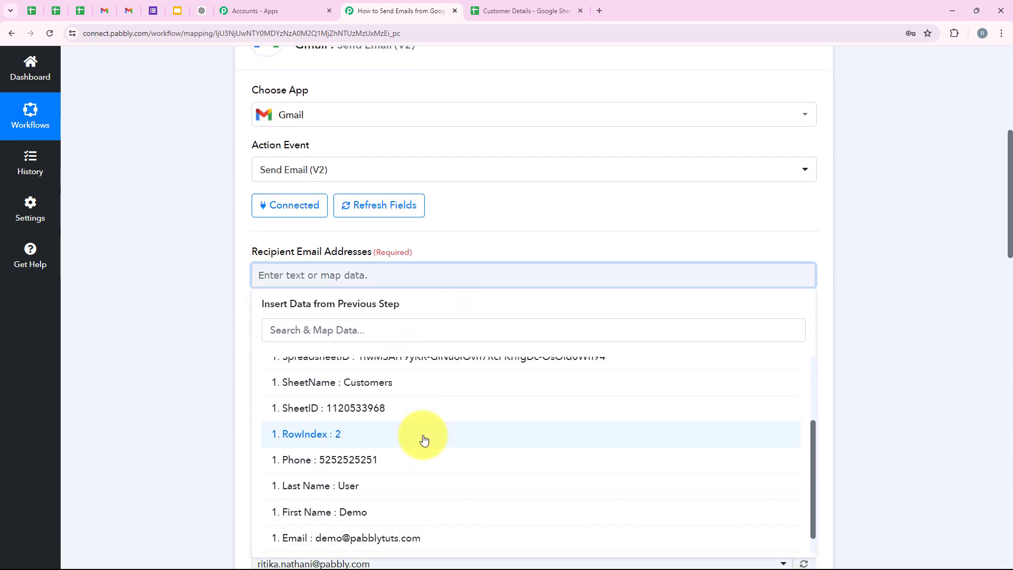
left_click(464, 545)
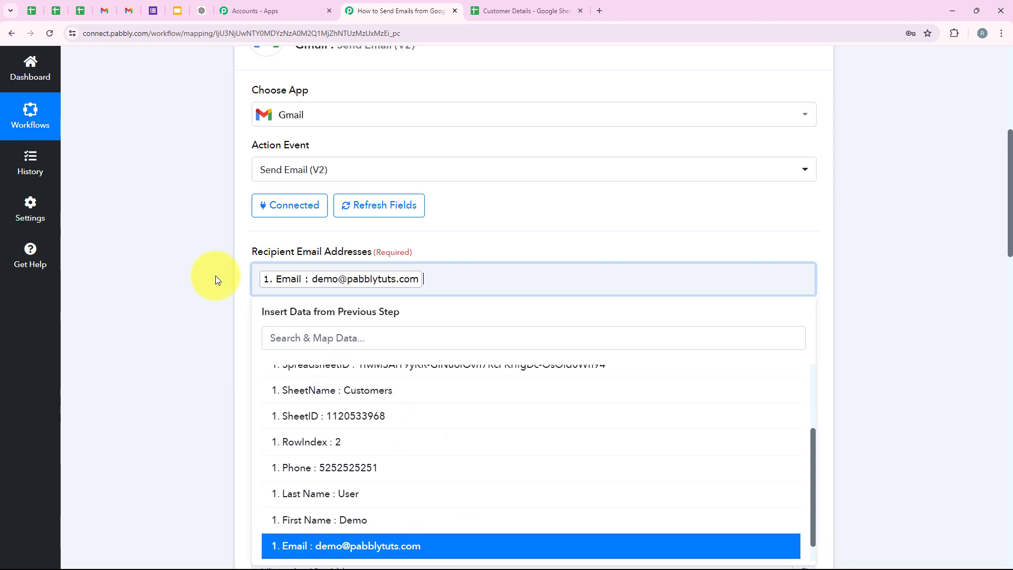
left_click(216, 280)
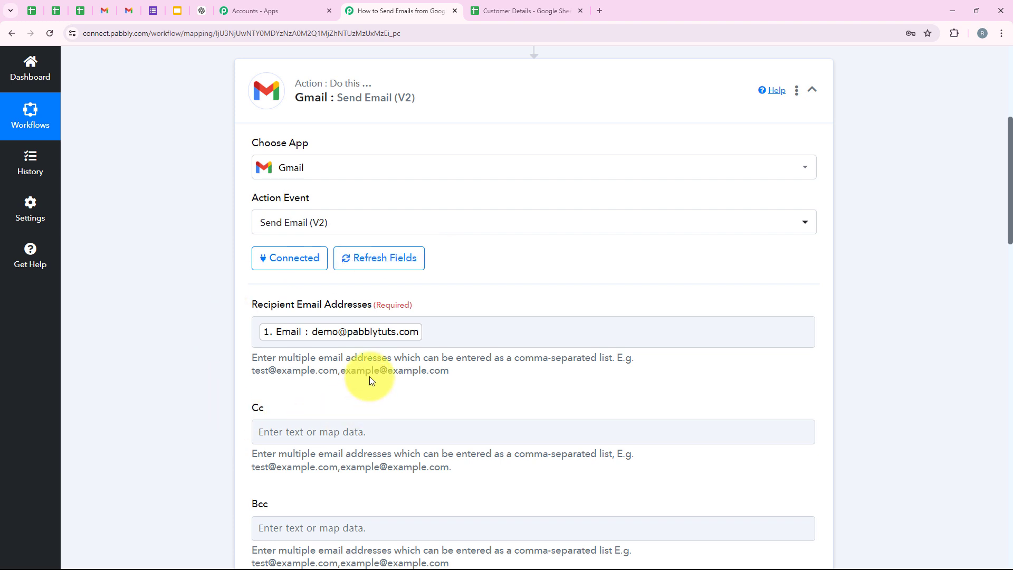
Leave Cc and Bcc empty, and set the Gmail action's sender name to Natural Glow.
double_click(251, 407)
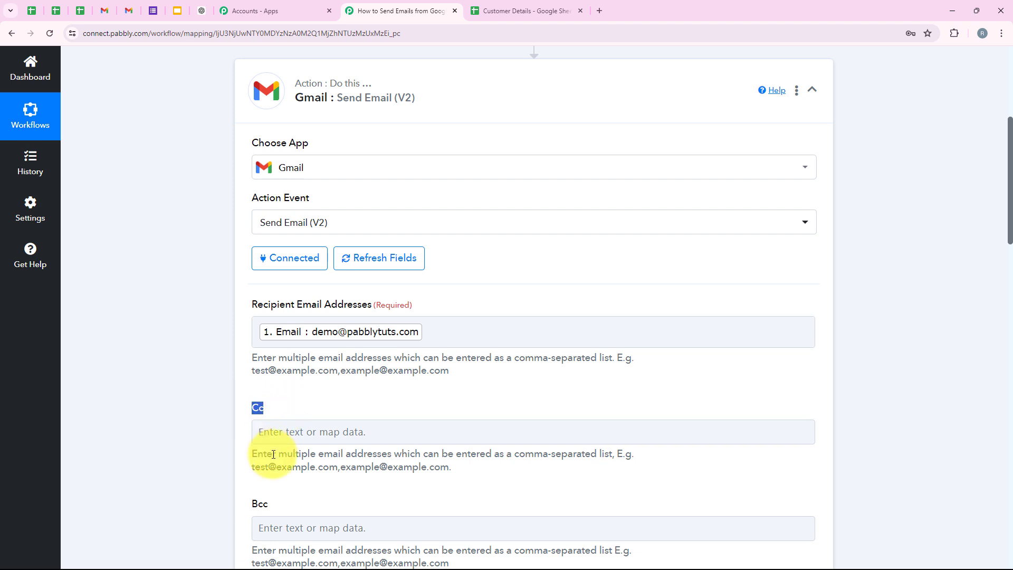
left_click(420, 485)
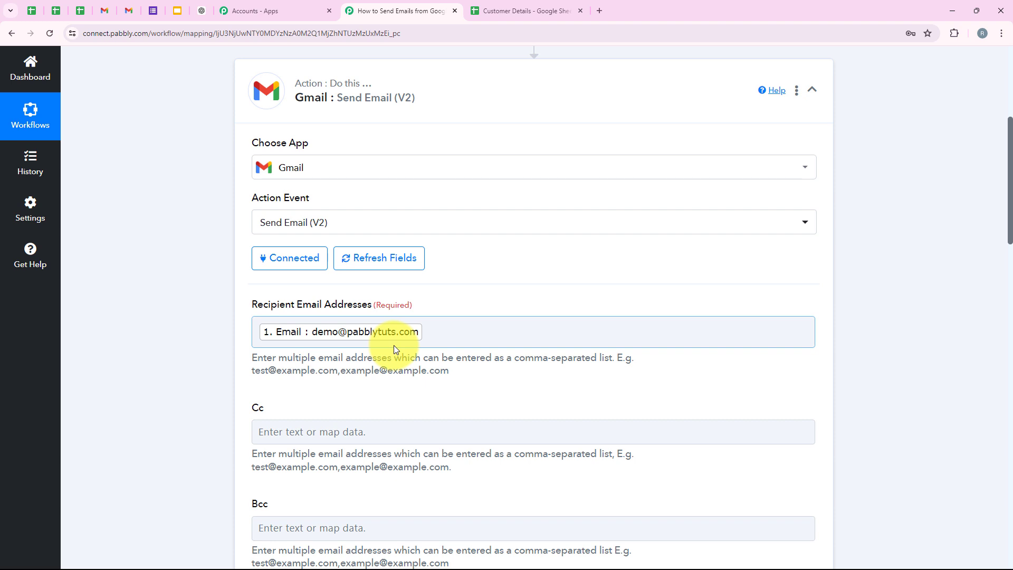
scroll(394, 345, "down", 9)
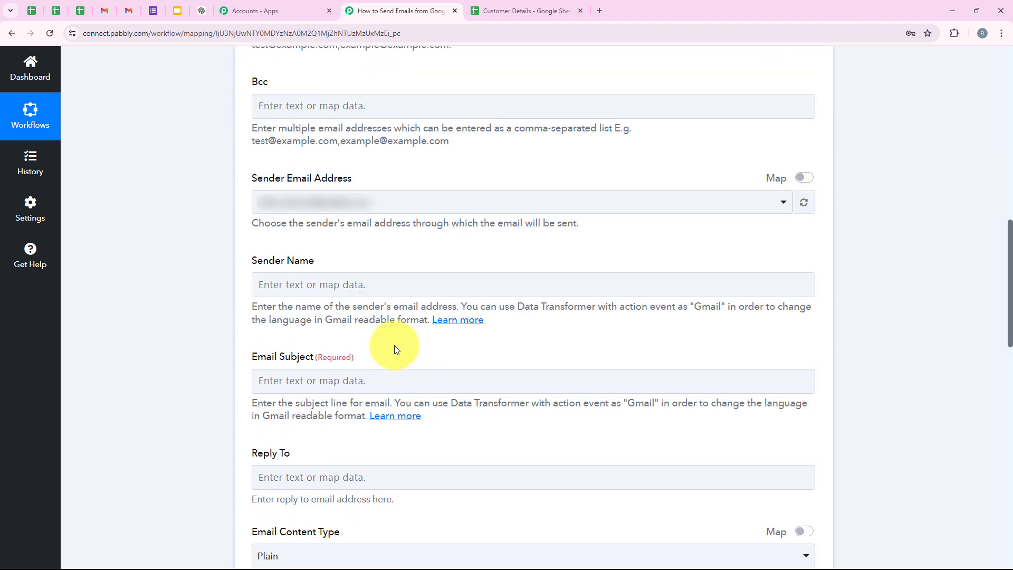
scroll(395, 349, "down", 1)
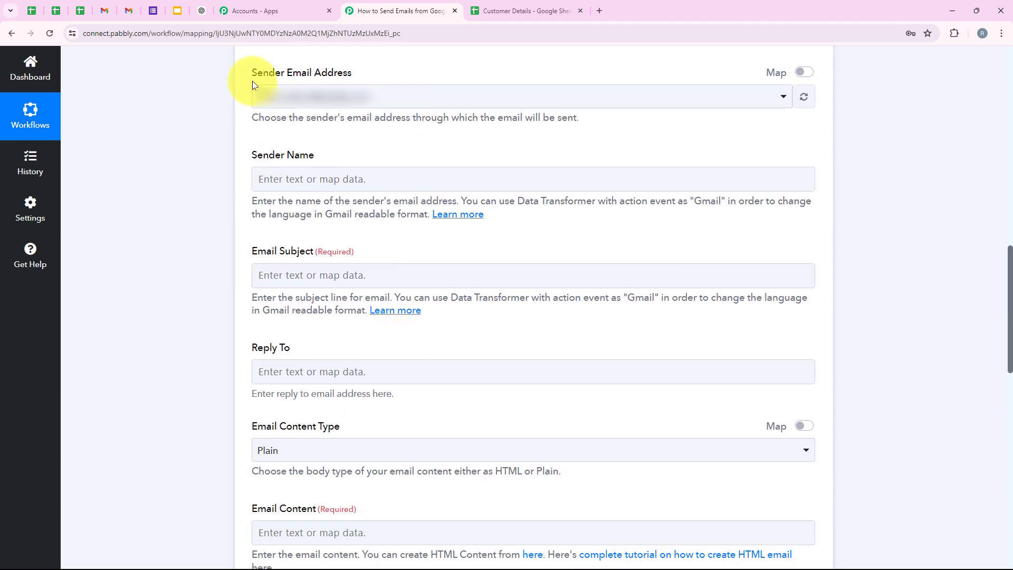
left_click_drag(311, 74, 359, 73)
left_click(359, 73)
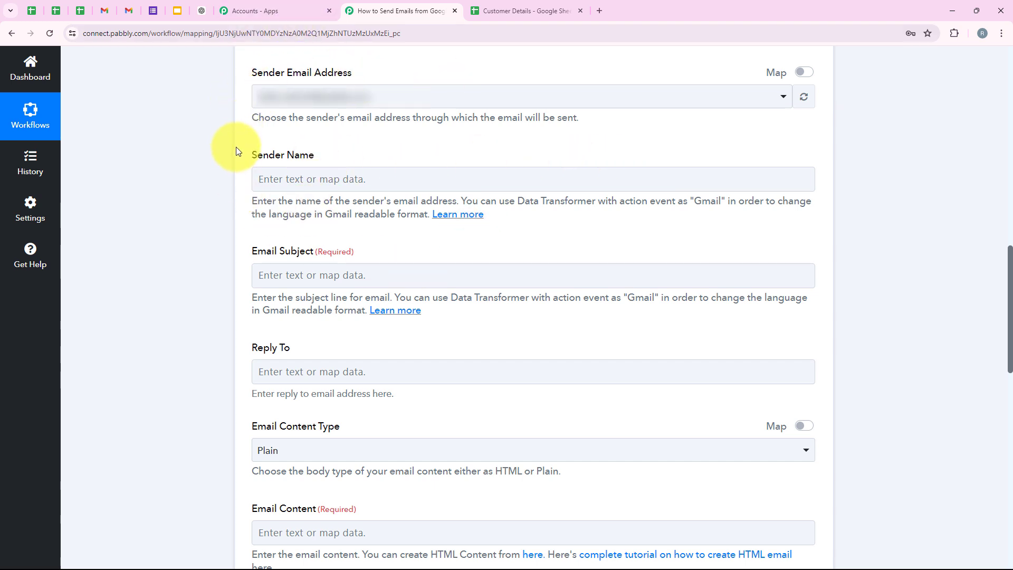
left_click(320, 170)
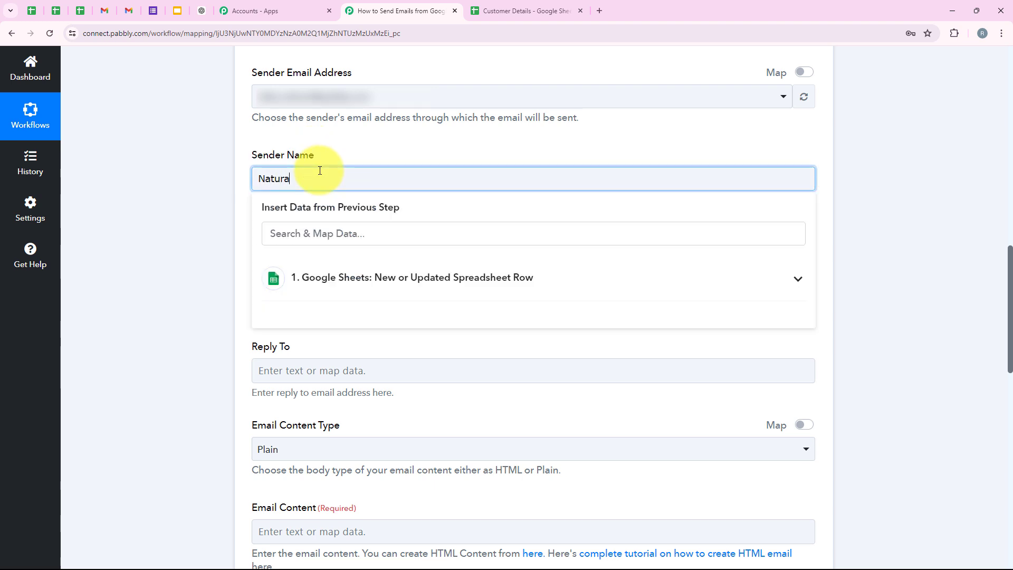
type("Natura;")
key("BackSpace")
type("l Glow")
left_click(216, 181)
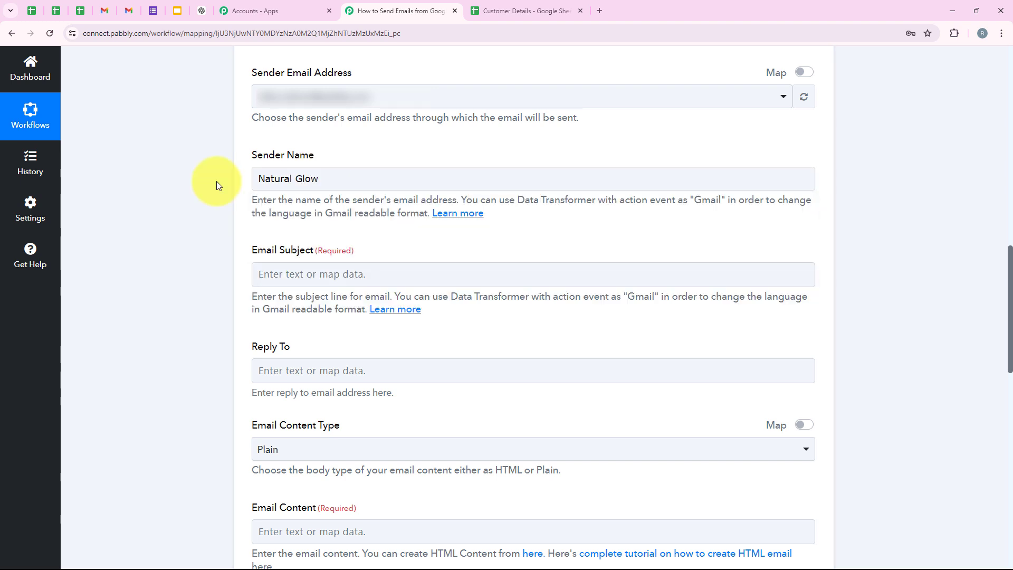
Set the email subject to "Exciting New Product Launch & Exclusive Discount Just for You!".
scroll(216, 182, "down", 2)
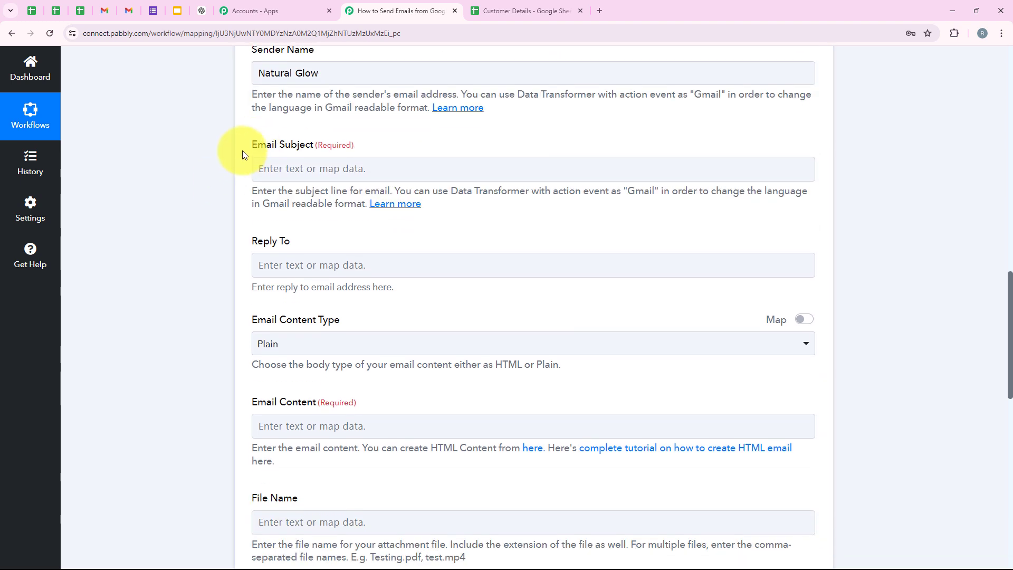
left_click(313, 171)
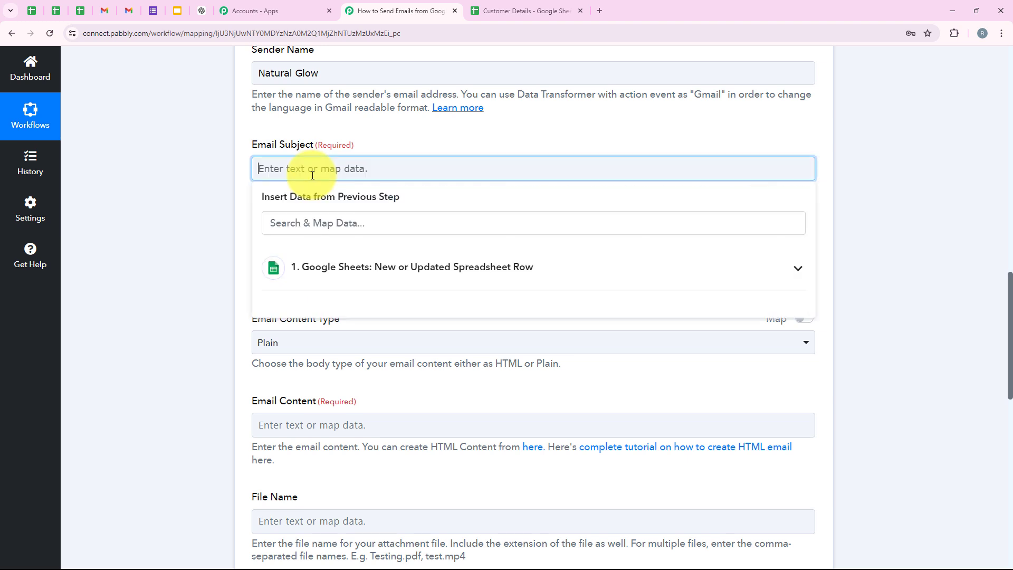
type("Exciting New Product Launch & Exclusive Discount Just for You!")
scroll(257, 108, "down", 1)
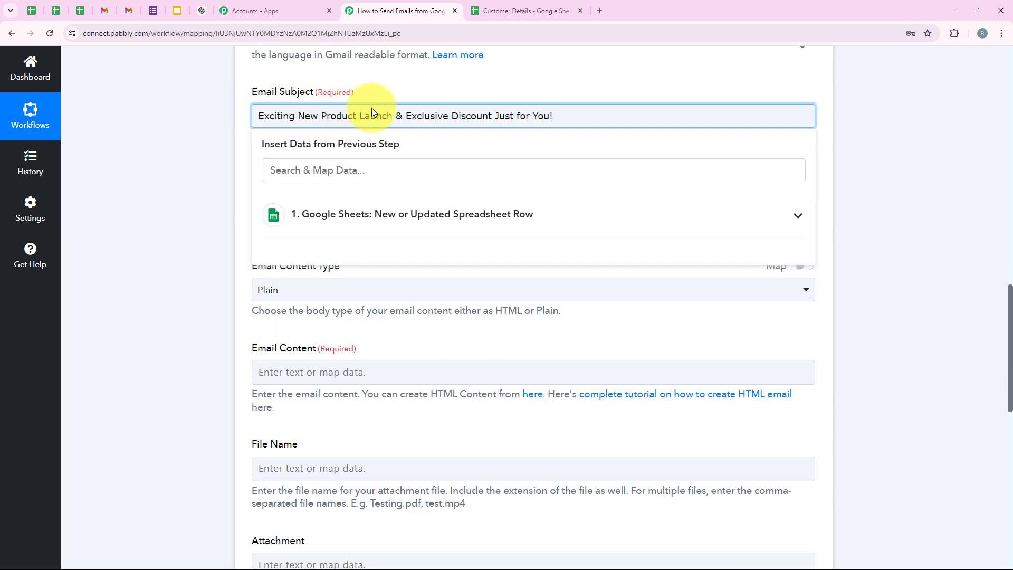
left_click(575, 91)
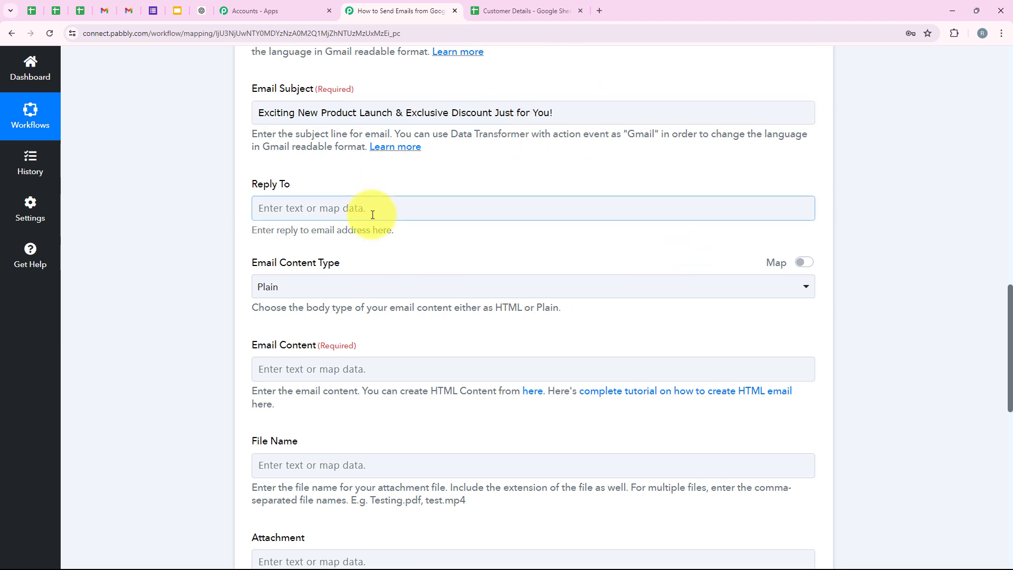
Leave the Reply To address empty and choose Plain as the email content type.
scroll(372, 213, "down", 1)
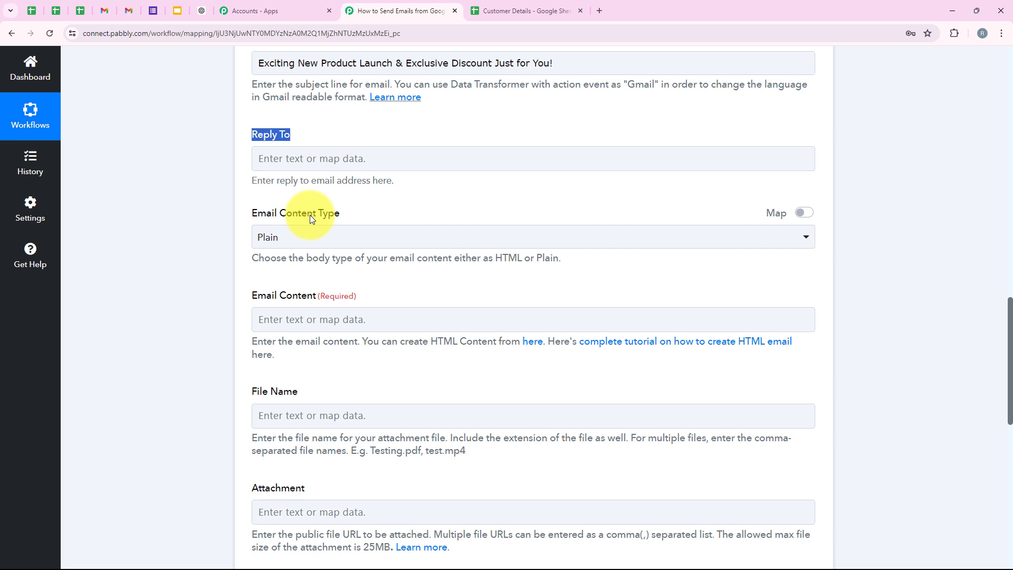
scroll(311, 214, "down", 1)
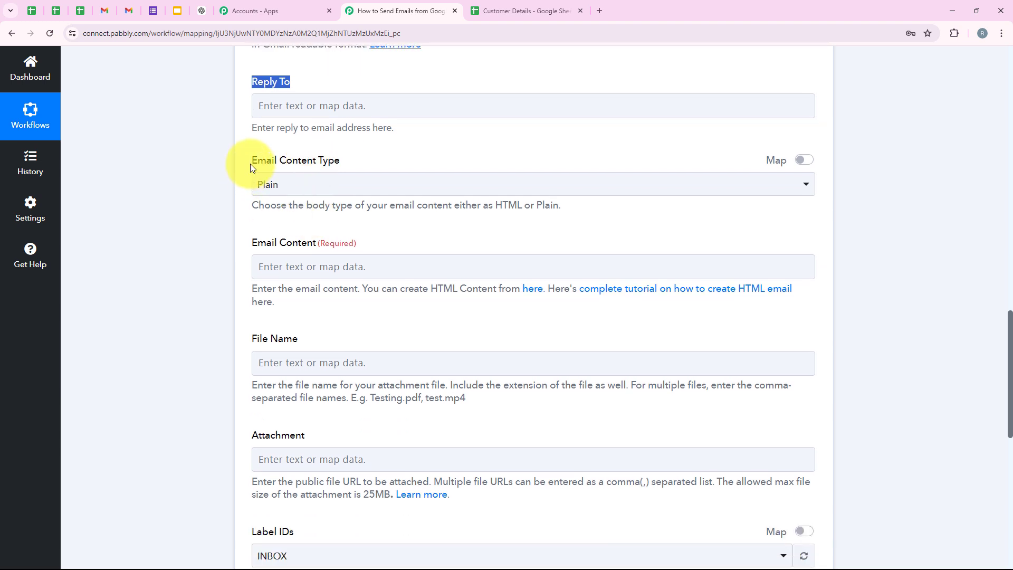
left_click_drag(250, 162, 304, 160)
left_click(319, 189)
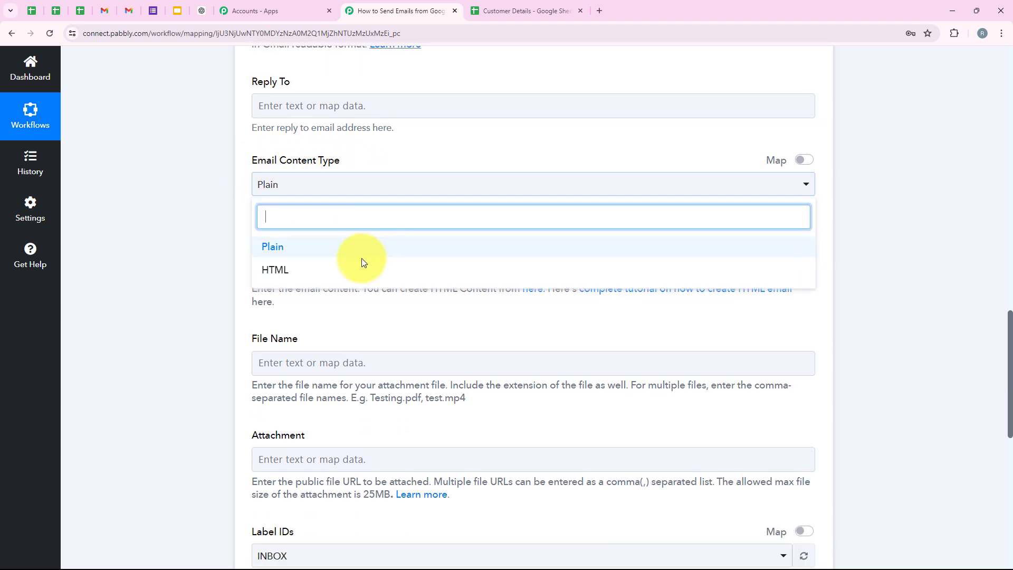
left_click(339, 250)
scroll(337, 302, "down", 2)
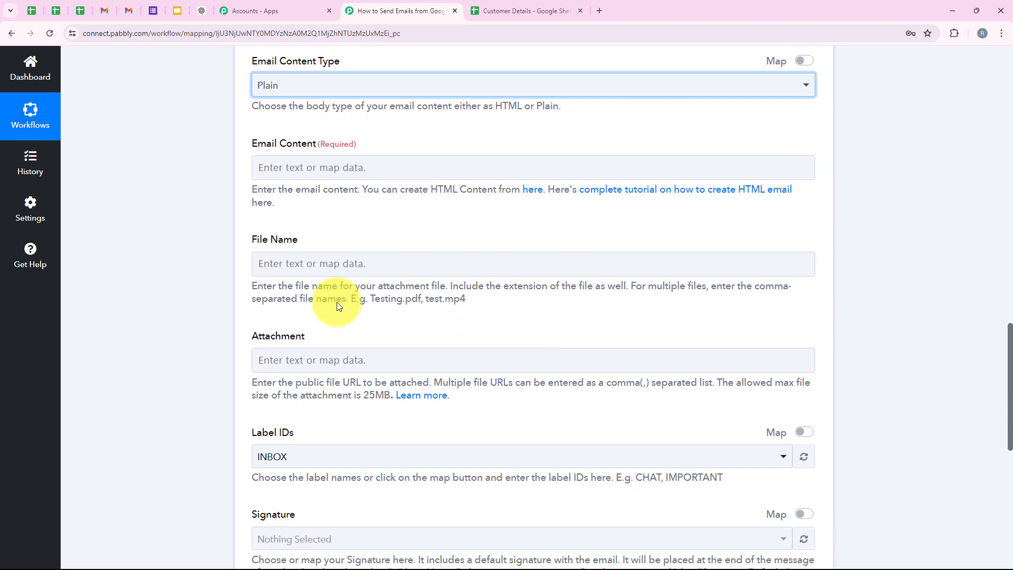
Paste the prepared Radiance Revive Face Mask launch message with discount code NEWGLOW20 into the Email Content field.
left_click_drag(254, 132, 288, 143)
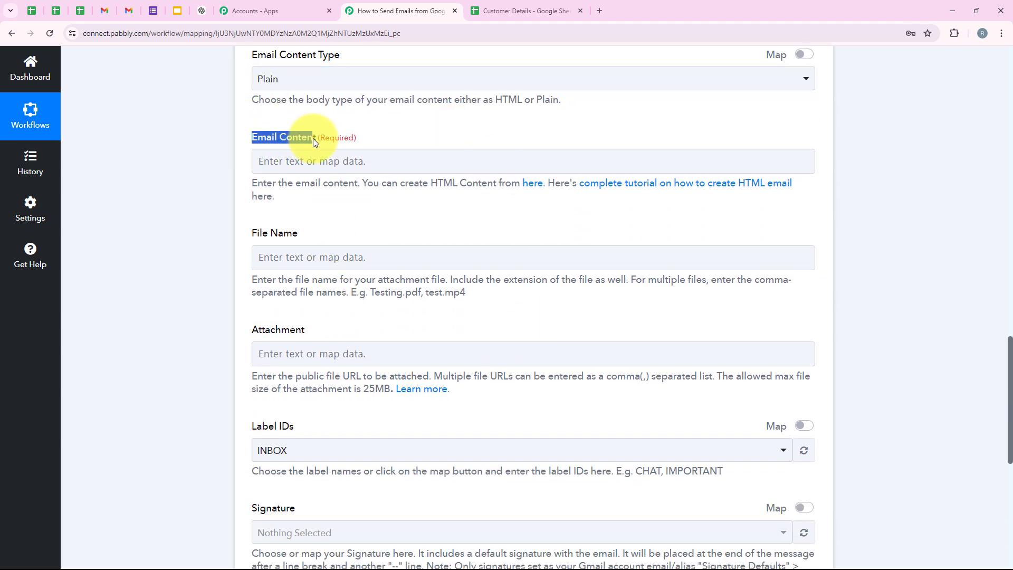
left_click(316, 162)
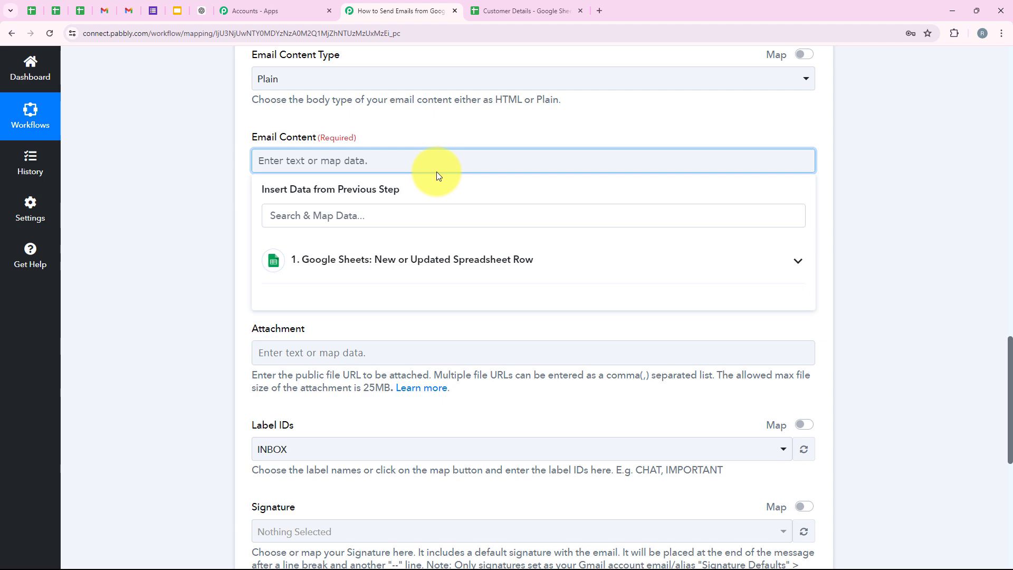
key("ctrl+v")
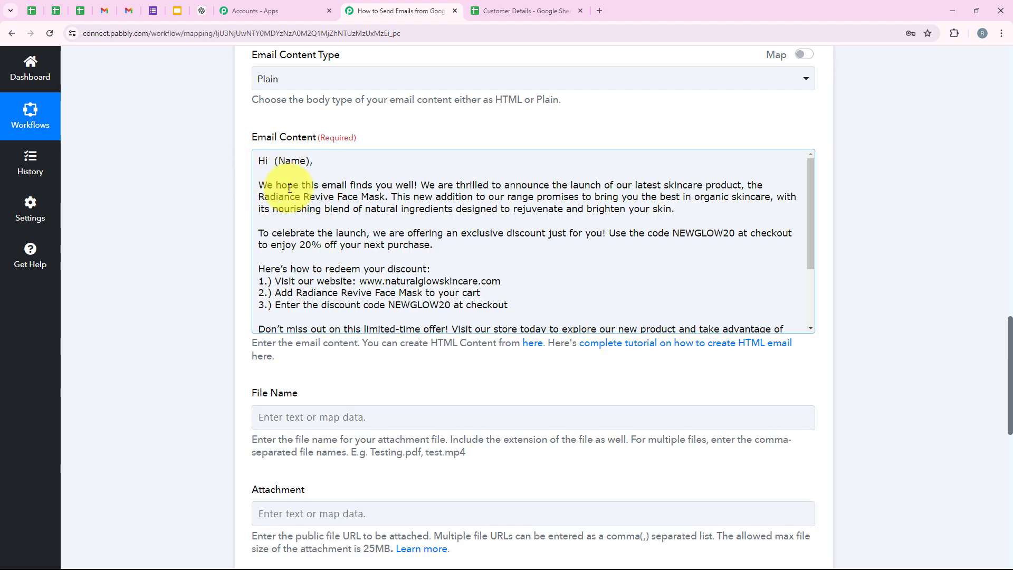
Replace the (Name) placeholder in the greeting with the First Name and Last Name values mapped from the Google Sheets trigger.
left_click(273, 161)
left_click_drag(274, 164, 309, 164)
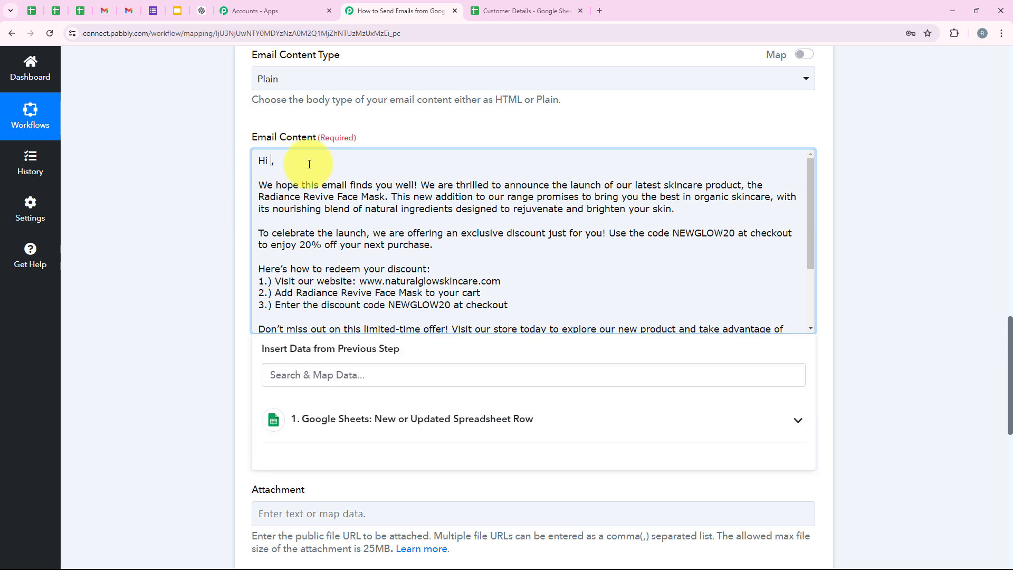
left_click(345, 375)
type("n")
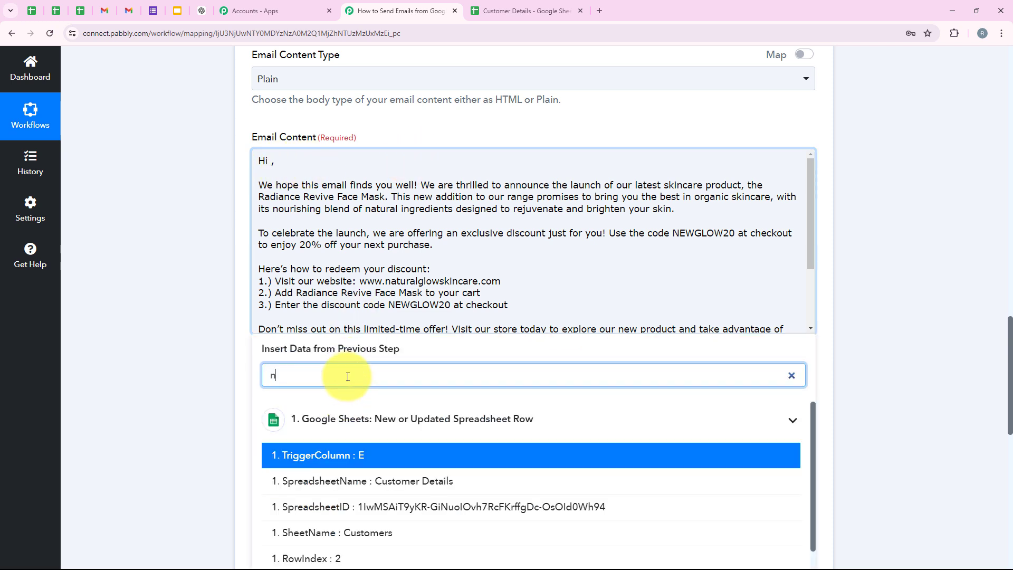
type("am")
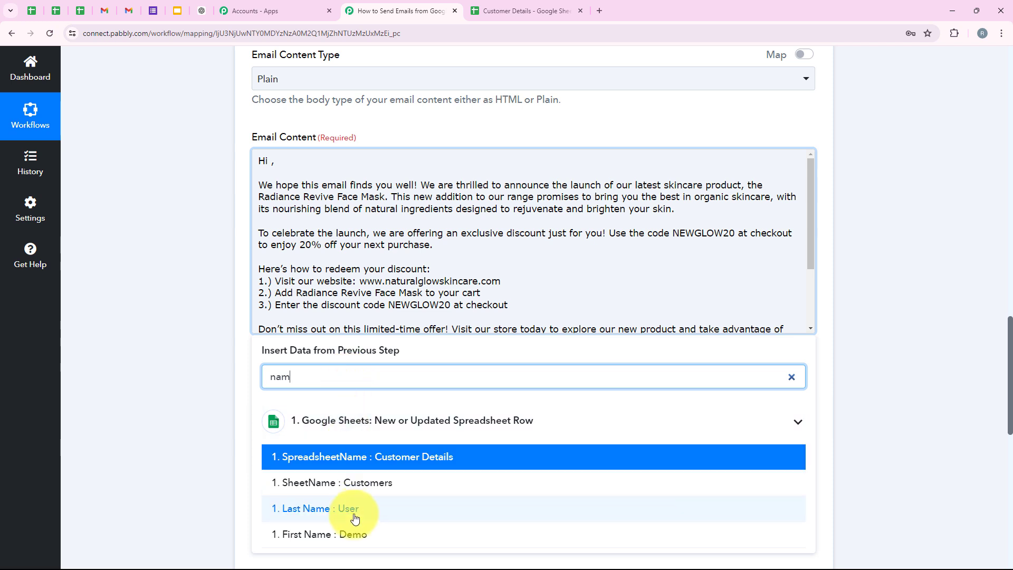
left_click(358, 531)
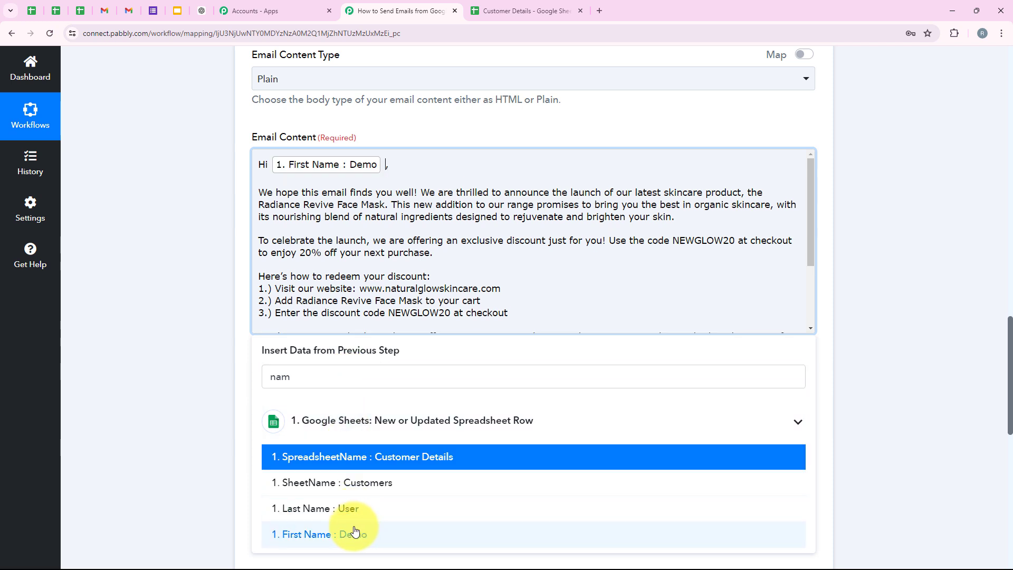
left_click(346, 509)
left_click(199, 285)
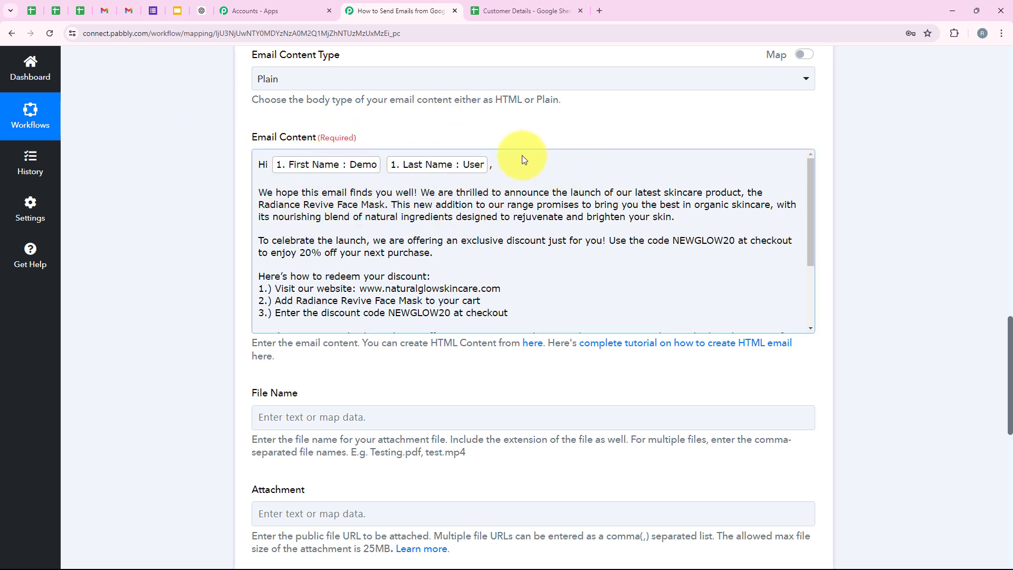
Review the email body, including the redemption instructions, the discount code and the closing sign-off.
scroll(431, 254, "down", 3)
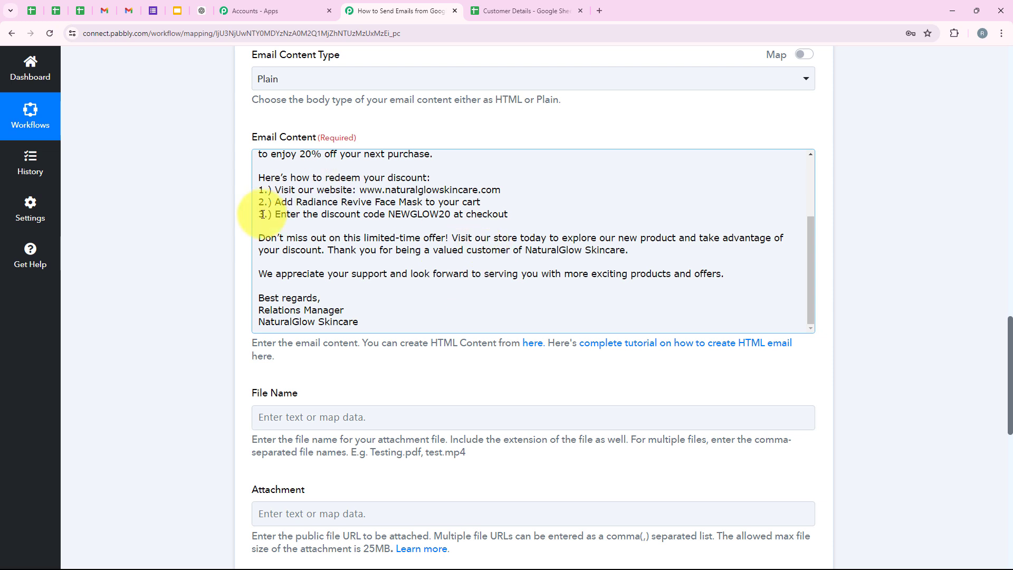
left_click_drag(388, 215, 449, 214)
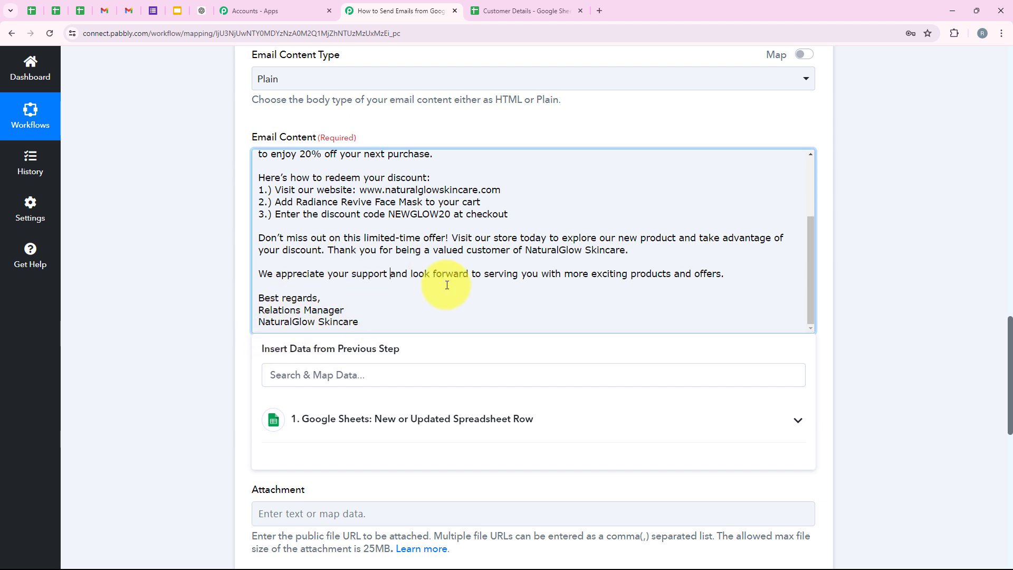
left_click(199, 327)
scroll(297, 201, "down", 1)
scroll(321, 230, "up", 2)
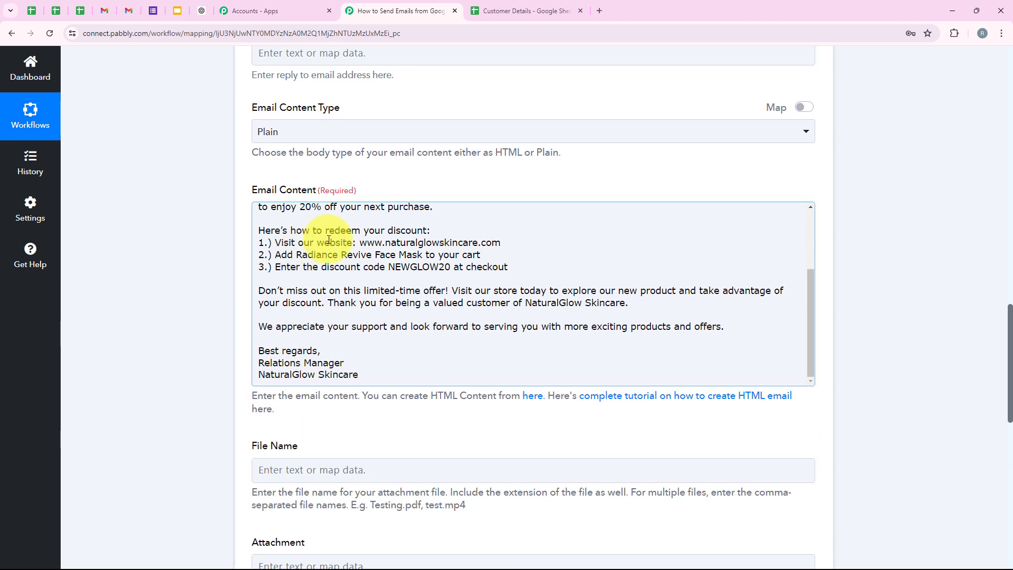
scroll(460, 153, "down", 1)
scroll(390, 202, "up", 2)
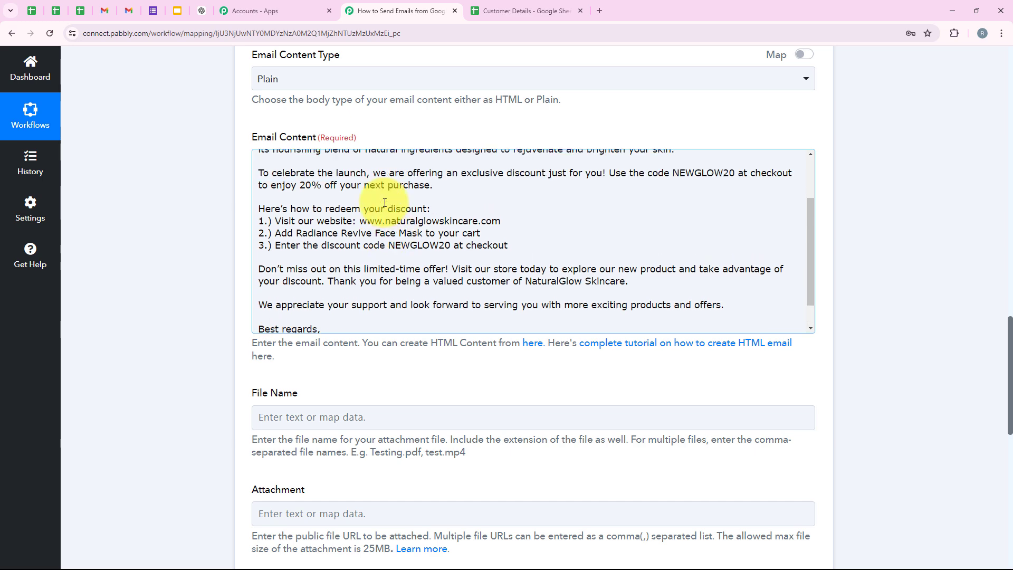
scroll(318, 209, "down", 2)
scroll(395, 301, "up", 5)
scroll(369, 261, "down", 3)
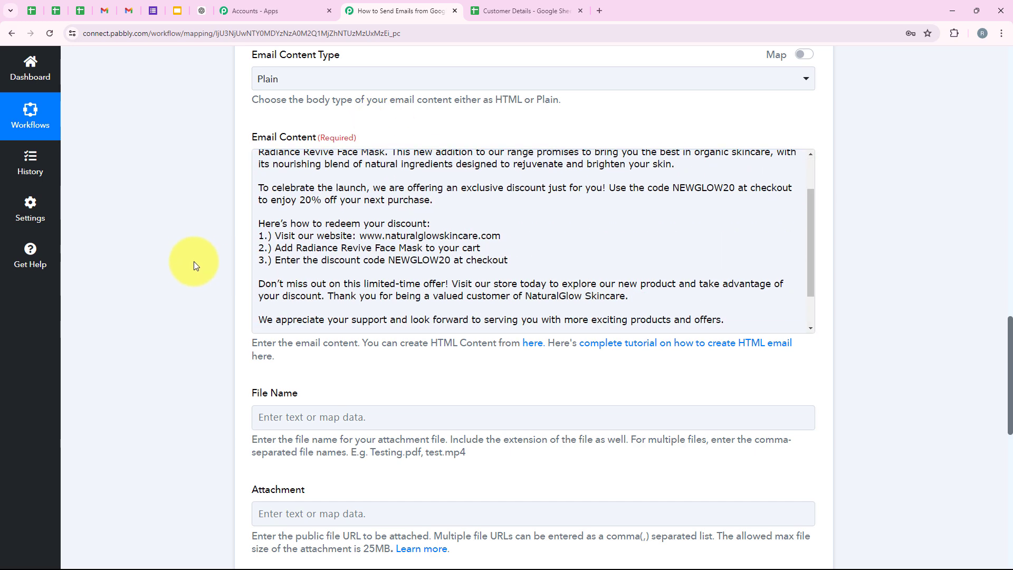
Leave the attachment's File Name and Attachment fields empty.
scroll(188, 261, "down", 4)
left_click_drag(253, 179, 317, 180)
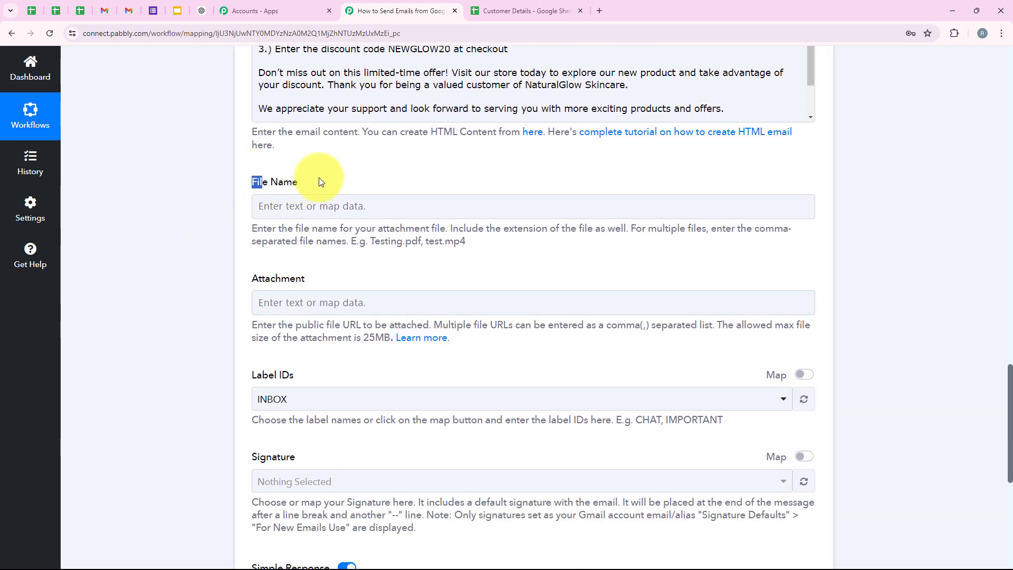
left_click(408, 268)
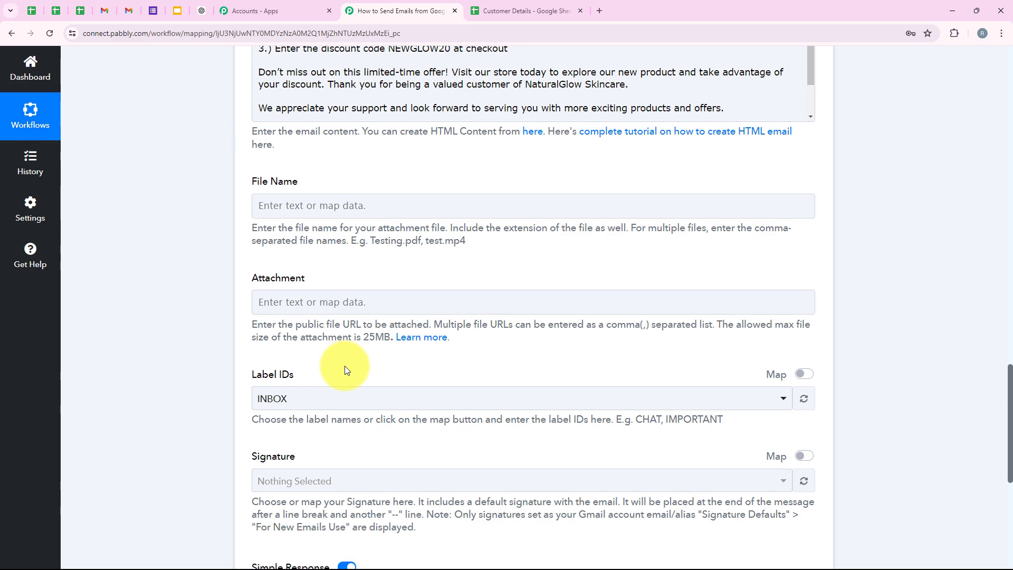
Keep INBOX as the email's label ID and leave the Signature unselected.
scroll(344, 365, "down", 2)
left_click_drag(253, 271, 295, 274)
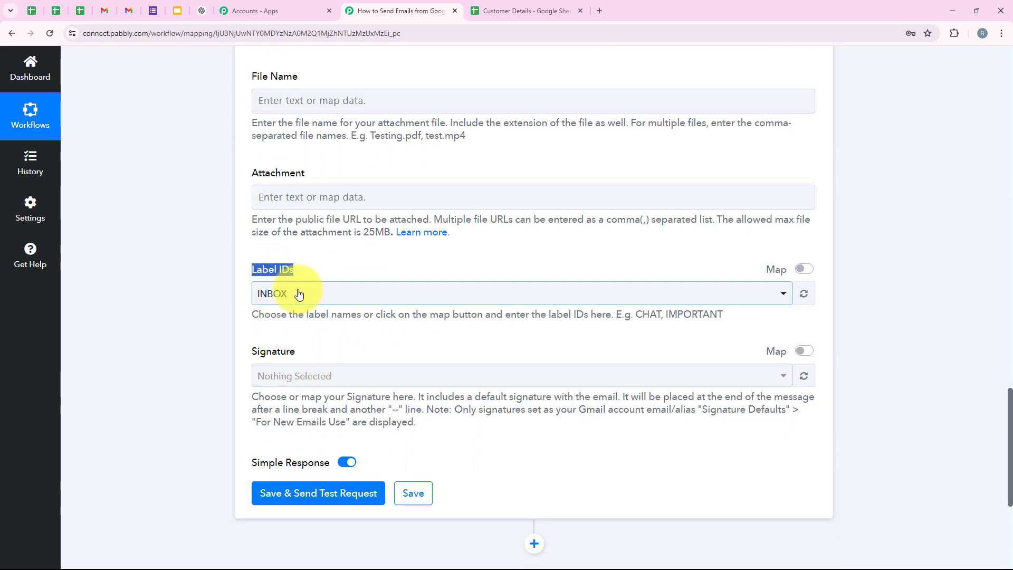
left_click(296, 292)
left_click(336, 361)
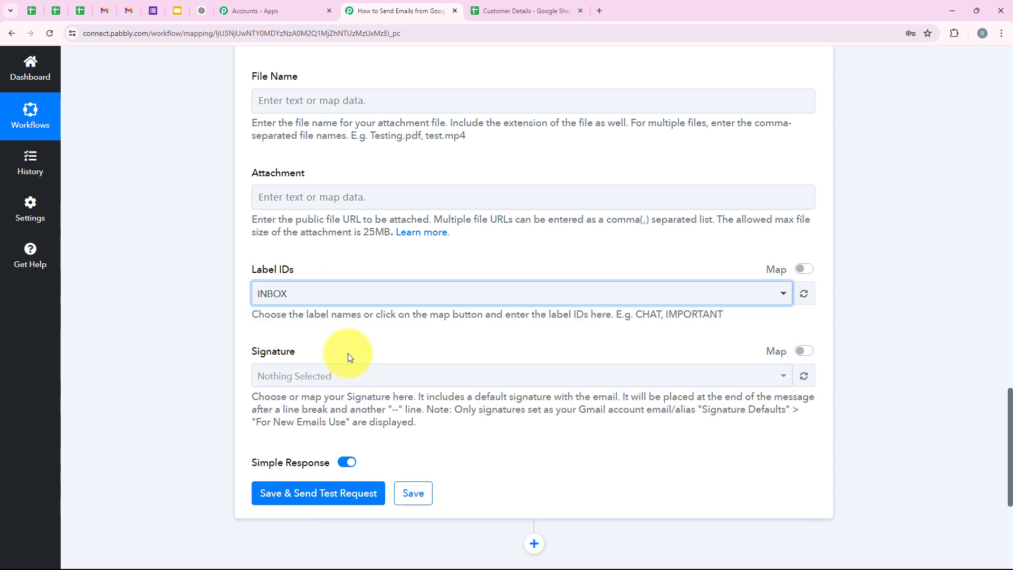
scroll(346, 355, "down", 1)
left_click_drag(252, 299, 296, 299)
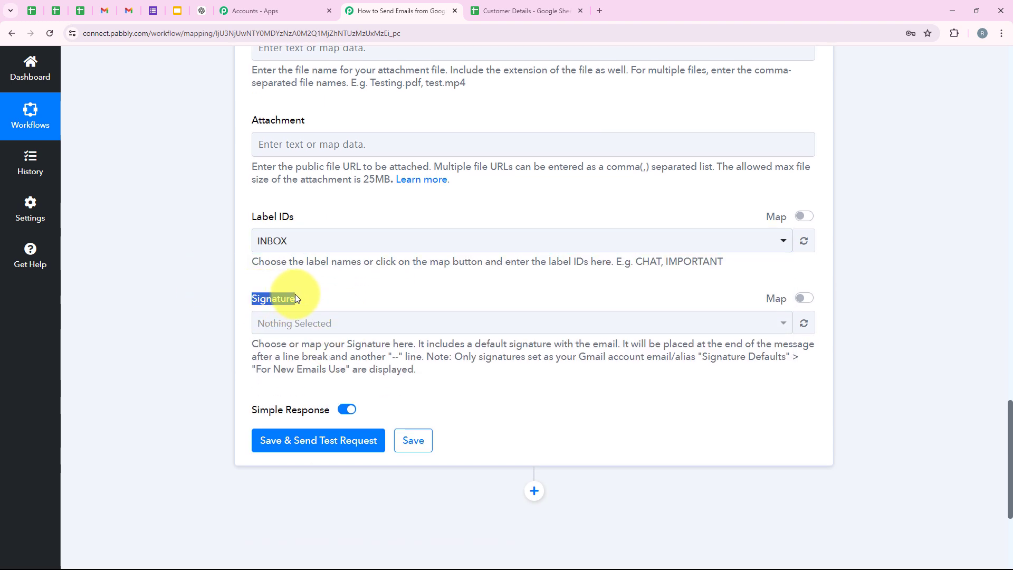
left_click(402, 293)
left_click(312, 326)
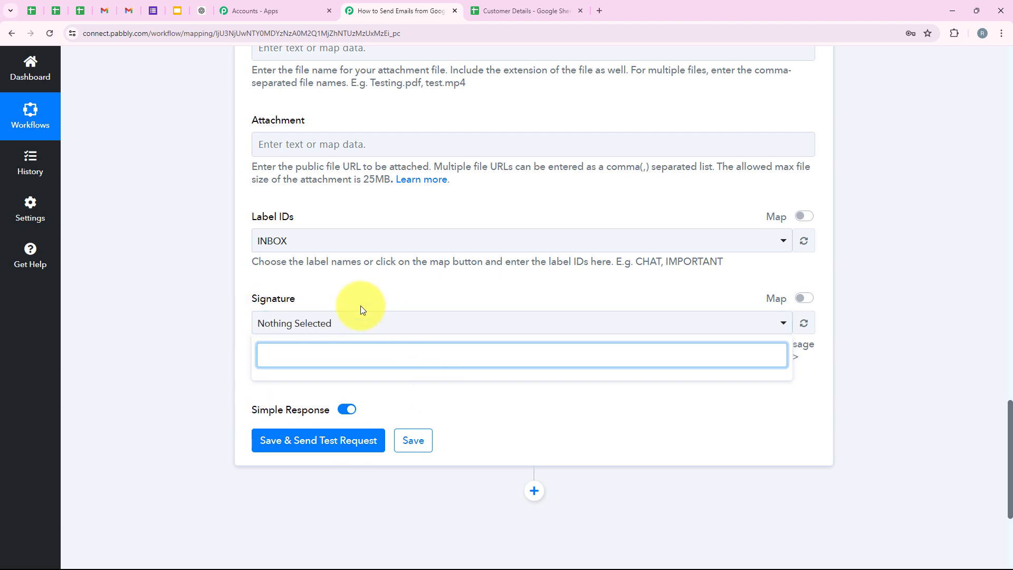
left_click(389, 324)
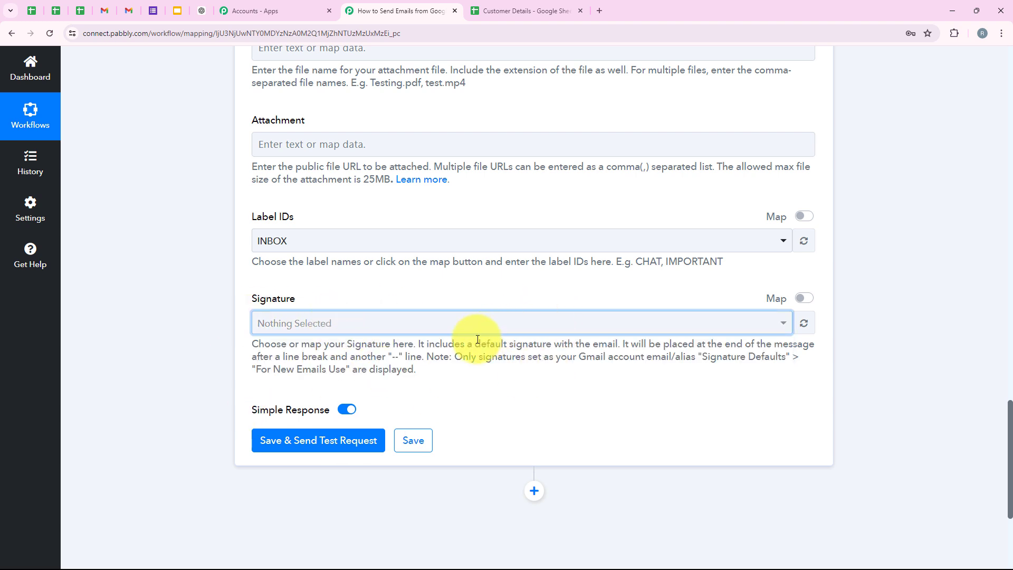
Save the Gmail action, send a test request and examine the response received.
left_click(373, 441)
scroll(444, 287, "down", 2)
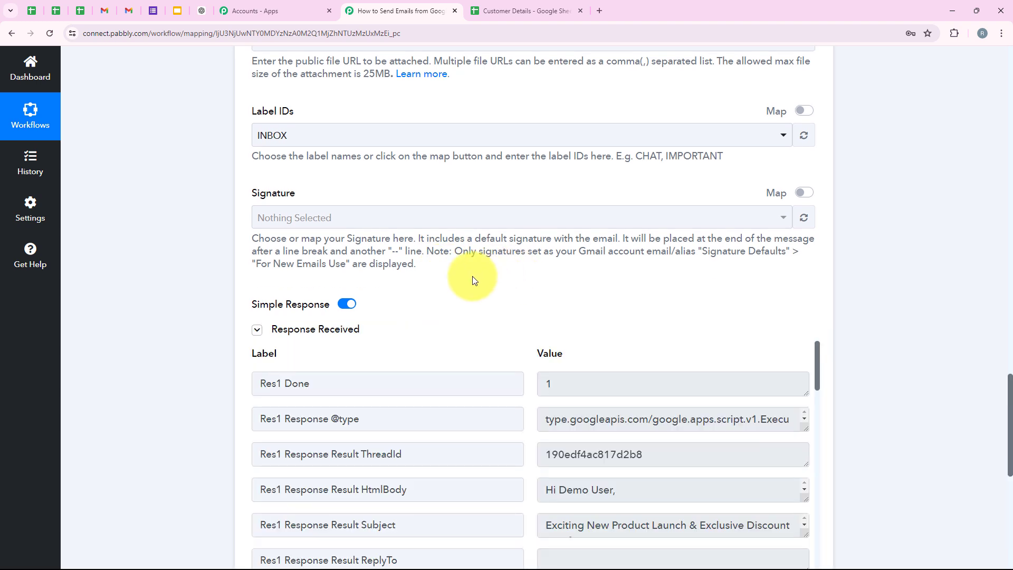
scroll(538, 221, "down", 3)
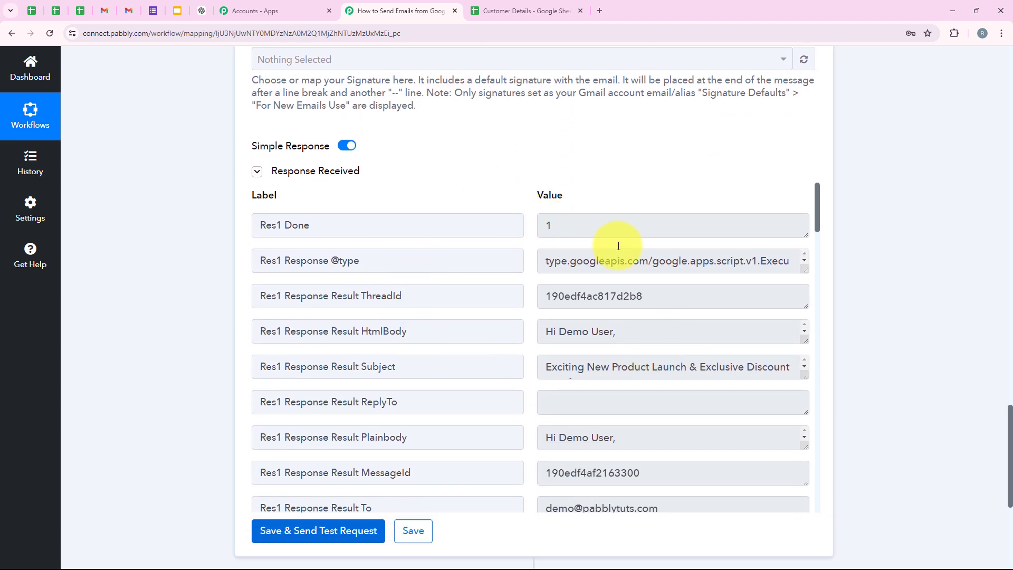
scroll(567, 350, "down", 3)
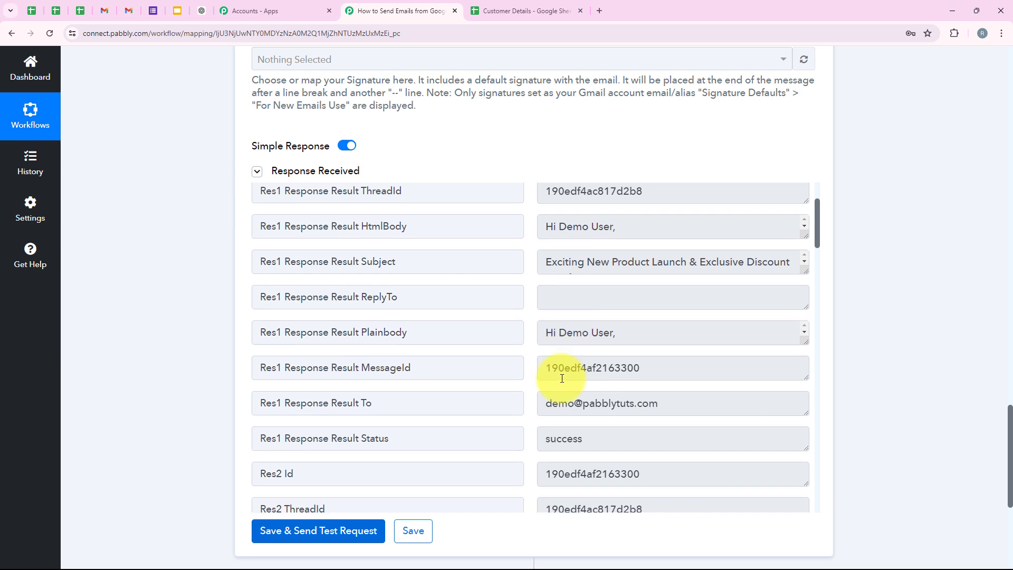
scroll(796, 333, "up", 3)
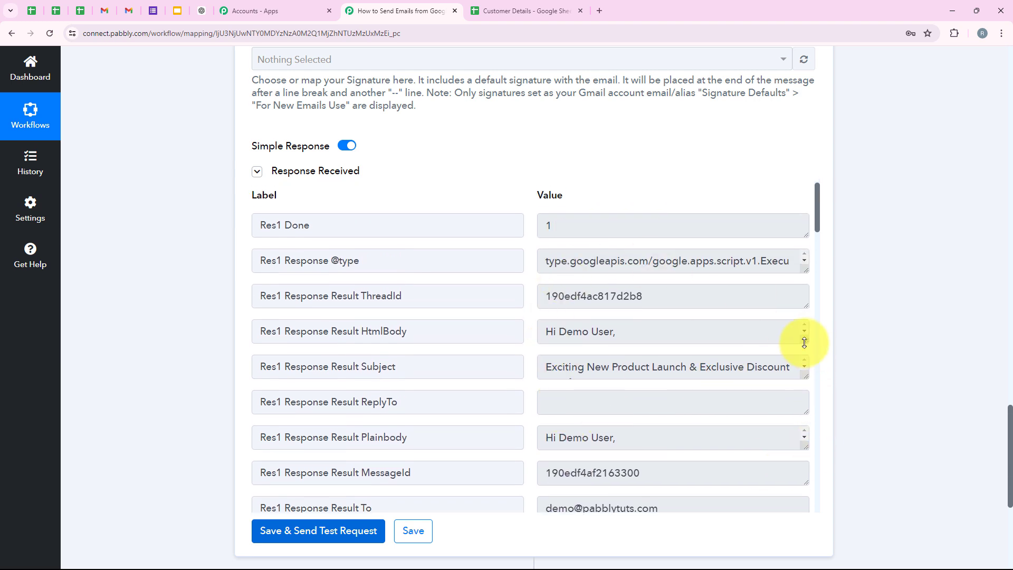
left_click_drag(804, 343, 764, 335)
scroll(233, 317, "up", 1)
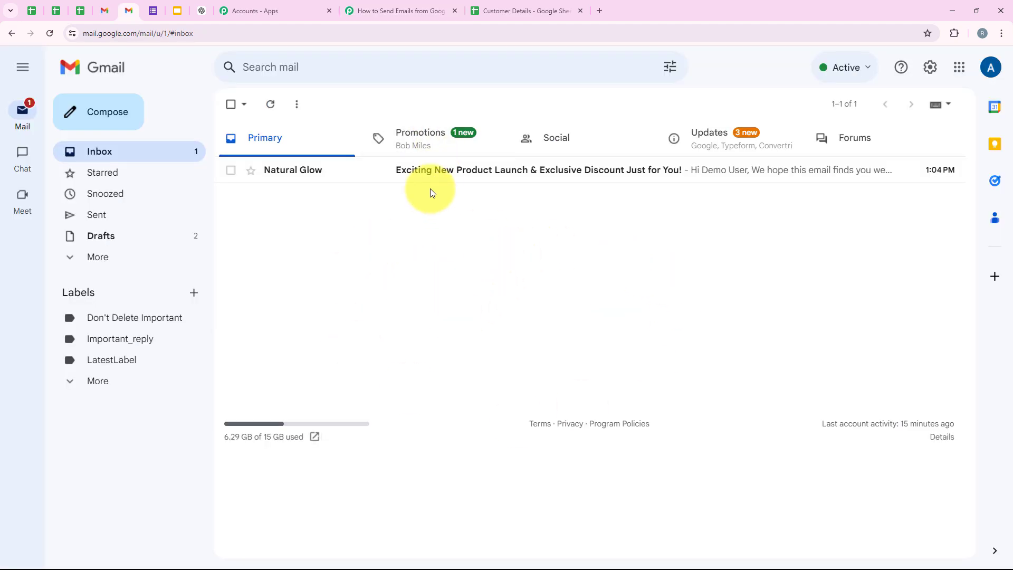
Open the product launch email in the inbox and check its subject, personalised greeting and message body.
left_click(432, 171)
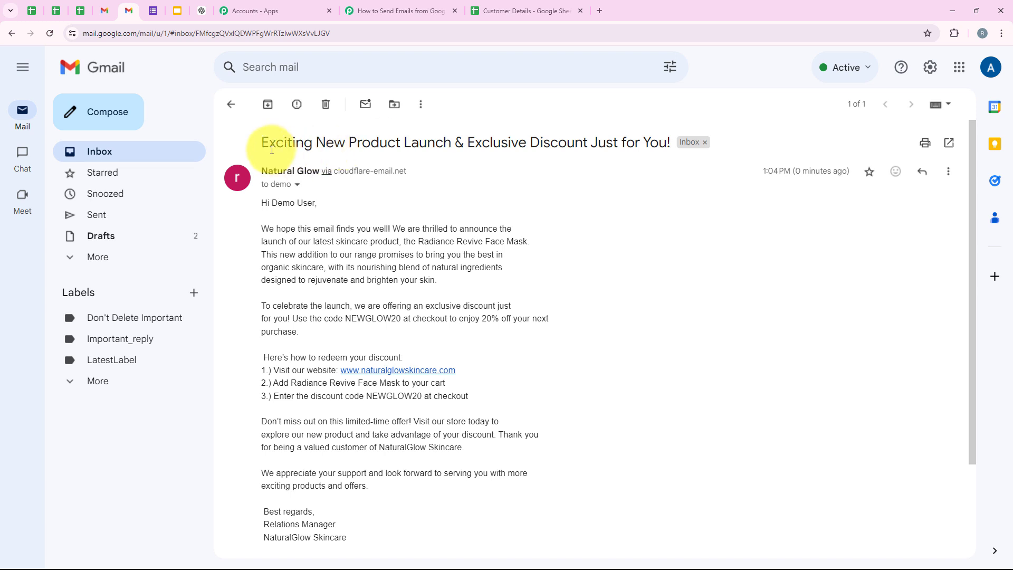
left_click_drag(269, 146, 672, 141)
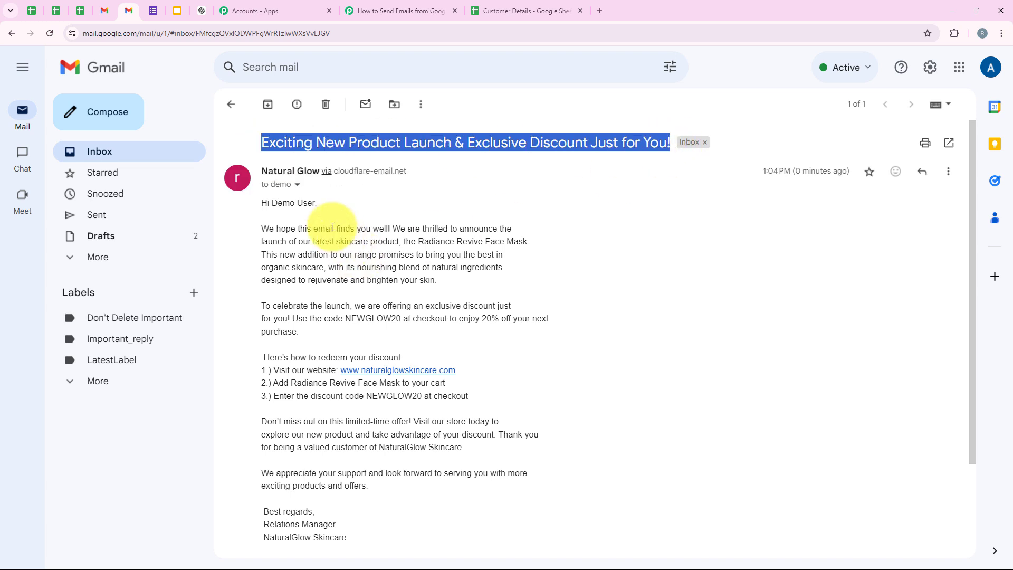
left_click(295, 217)
double_click(284, 204)
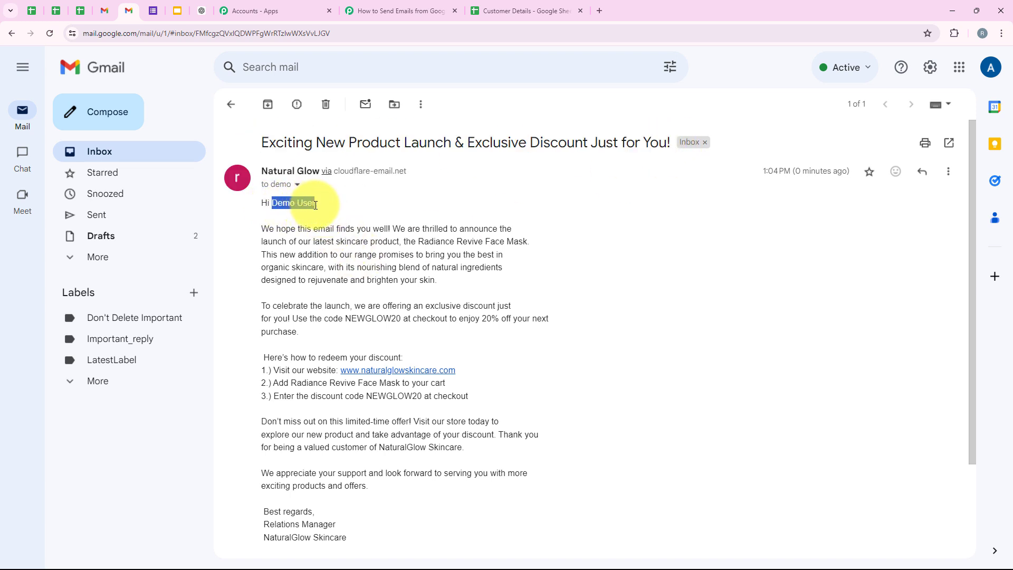
left_click(343, 237)
scroll(398, 290, "down", 1)
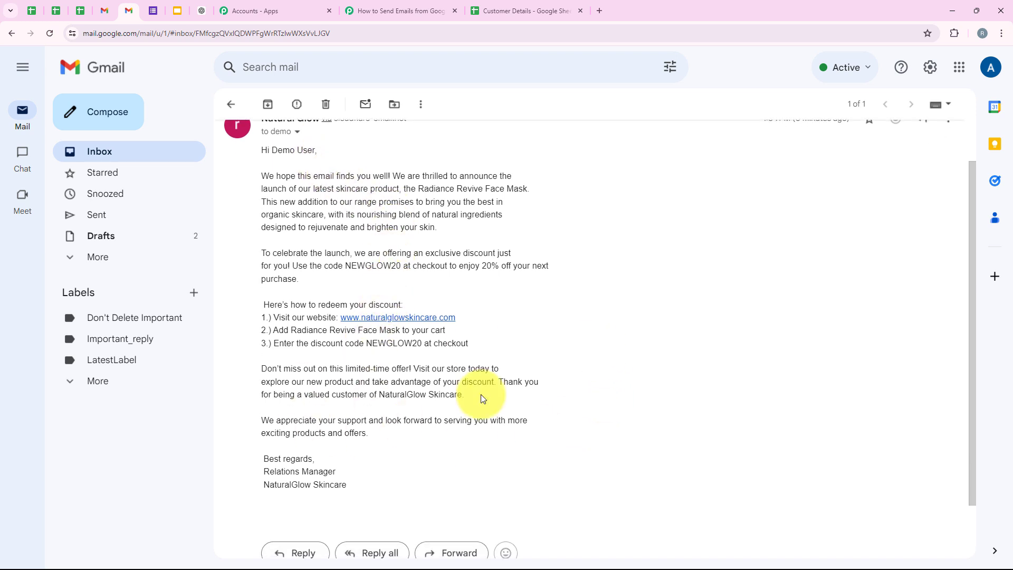
scroll(477, 398, "up", 1)
Switch to the Customer Details spreadsheet and send all data from the Customers sheet with Pabbly Connect Webhooks.
left_click(411, 11)
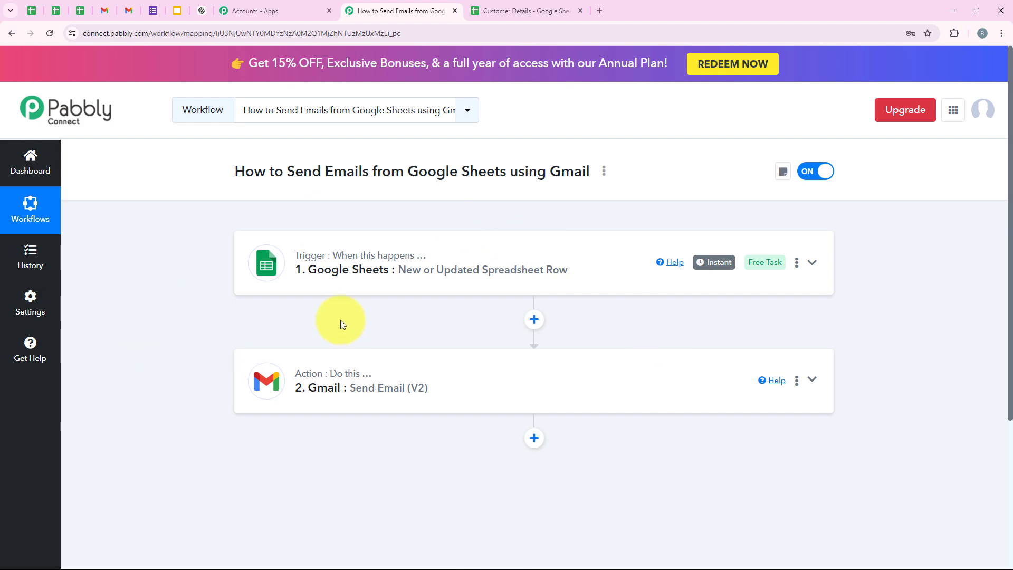
left_click(527, 11)
scroll(367, 237, "down", 5)
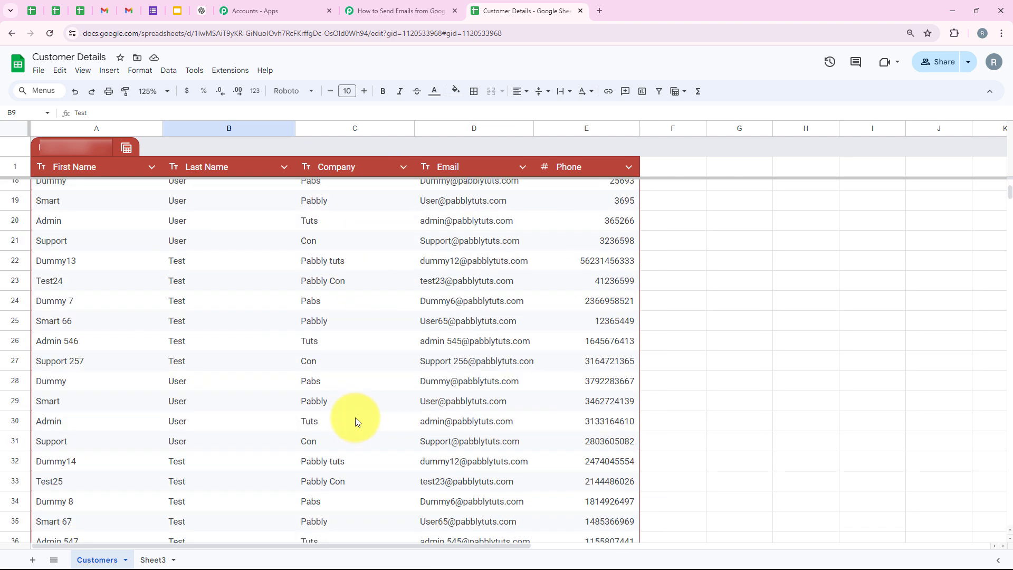
scroll(355, 420, "up", 5)
left_click(229, 206)
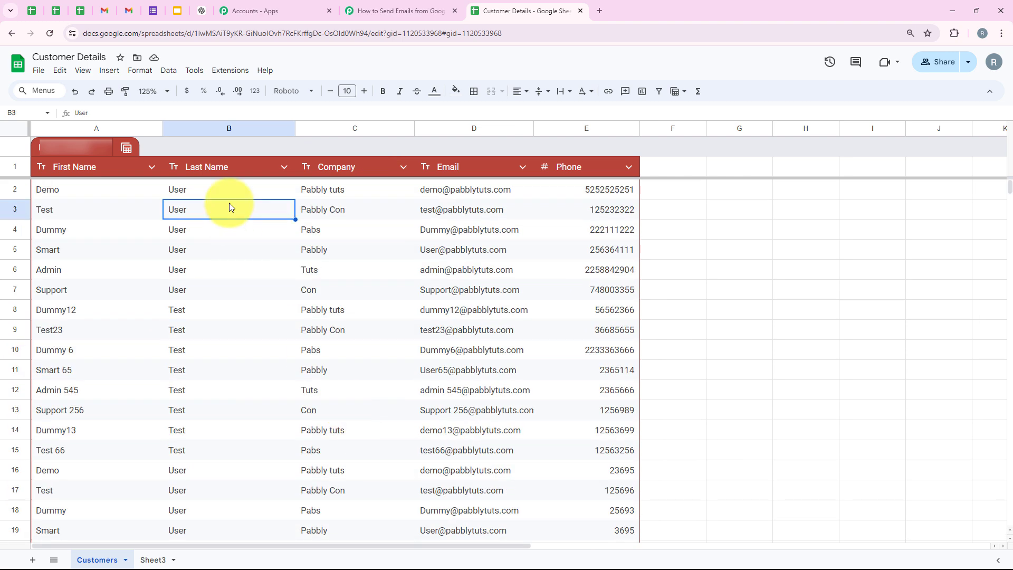
left_click(227, 78)
mouse_move(245, 193)
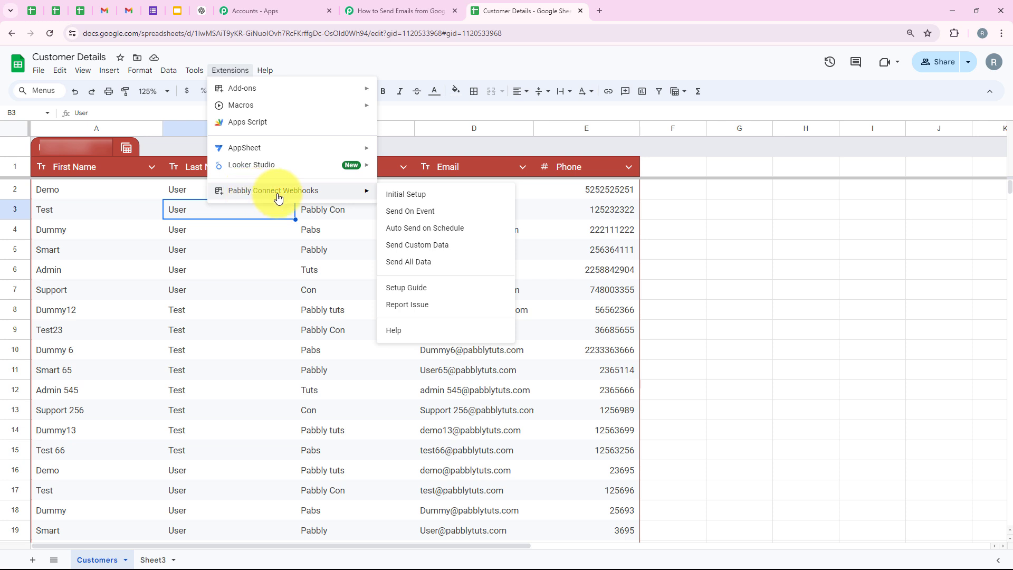
left_click(396, 262)
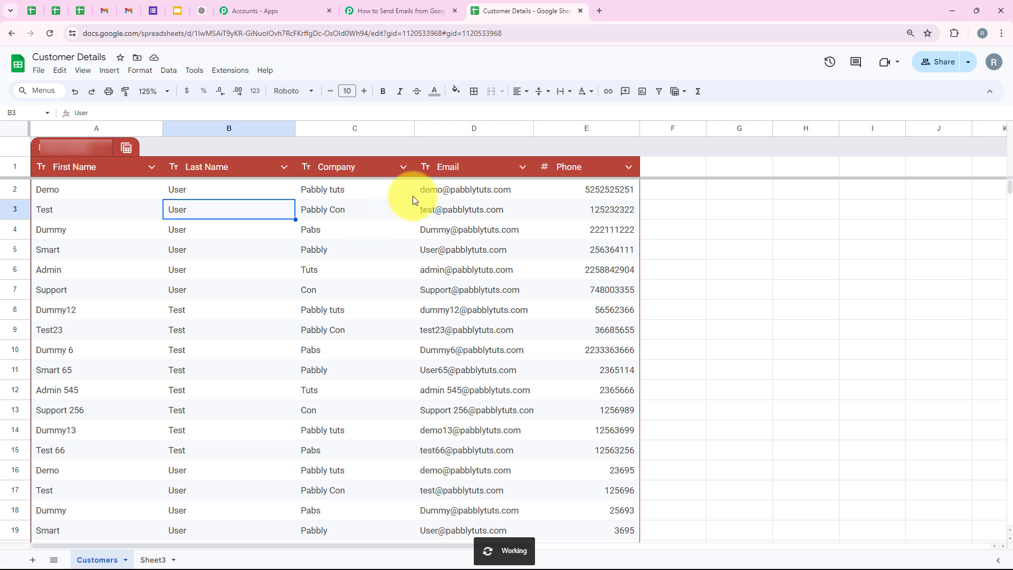
Examine the Company and Email entries in the first customer rows.
left_click_drag(413, 195, 413, 271)
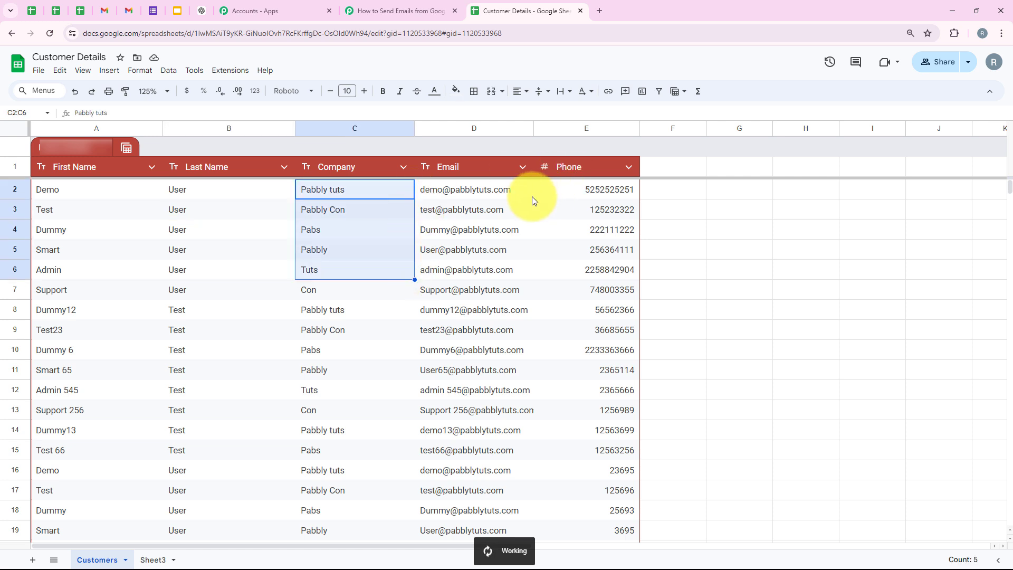
left_click_drag(532, 197, 515, 512)
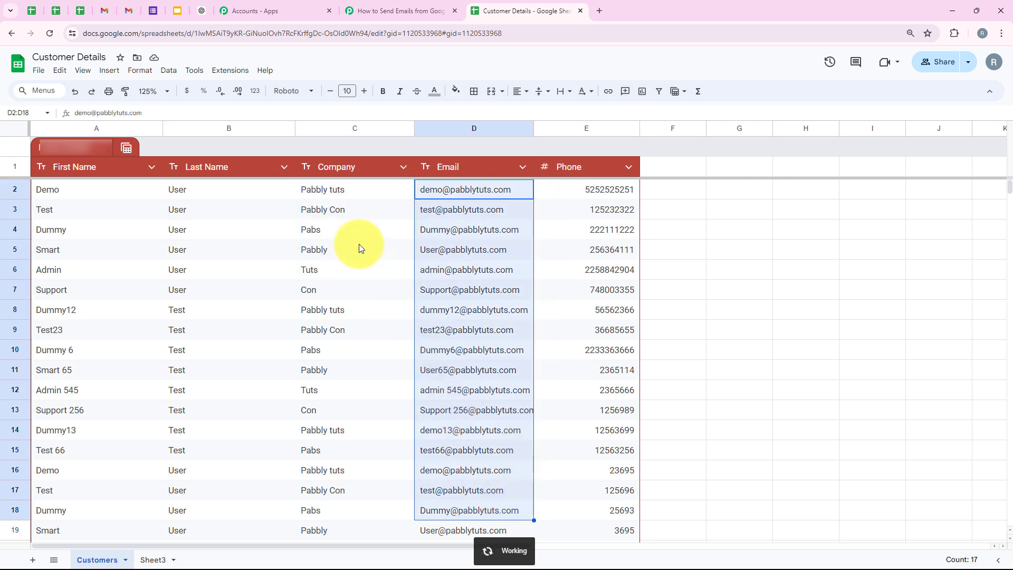
left_click(387, 212)
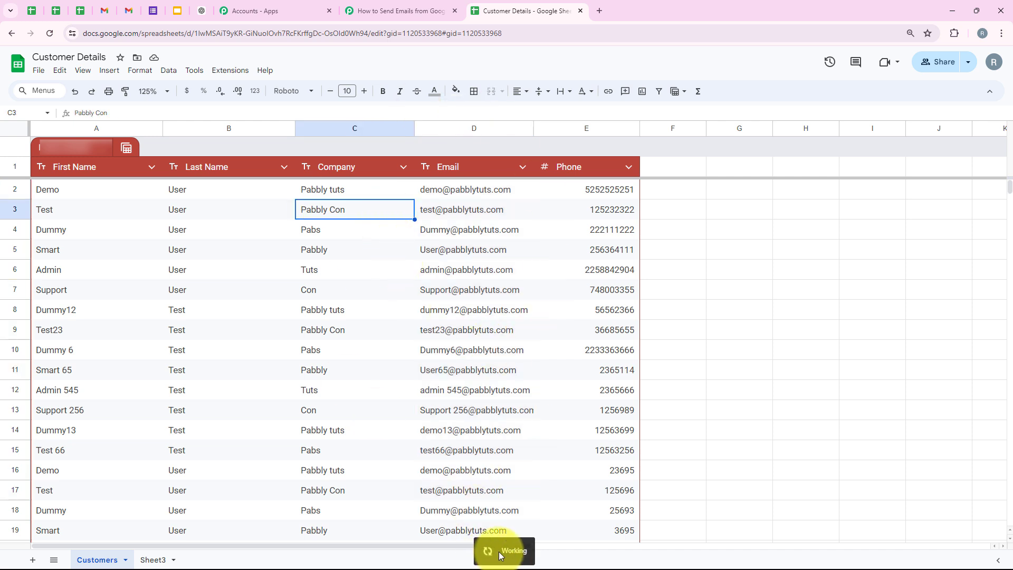
Run Send On Event from Pabbly Connect Webhooks on the Customers sheet.
left_click(396, 237)
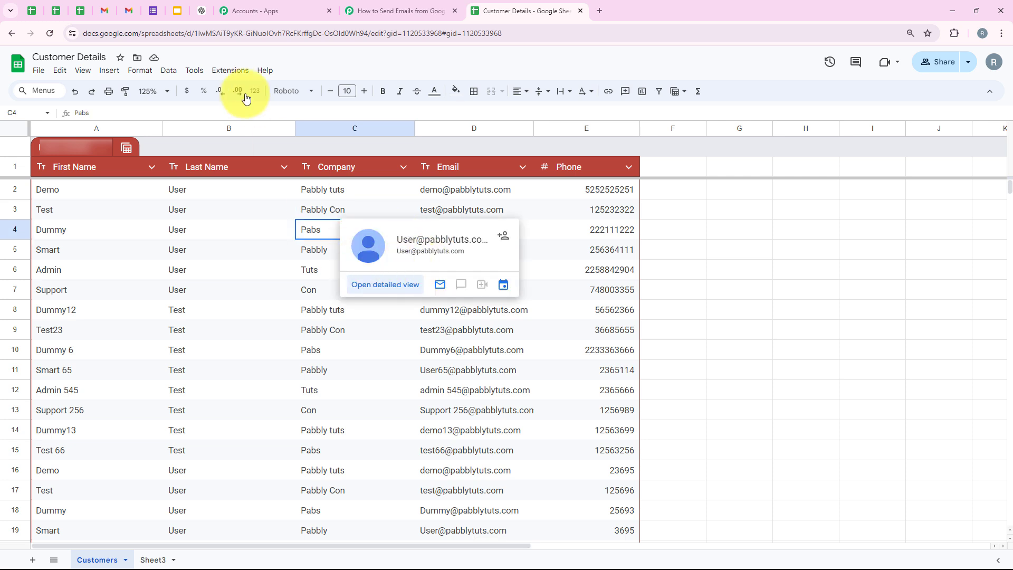
left_click(226, 74)
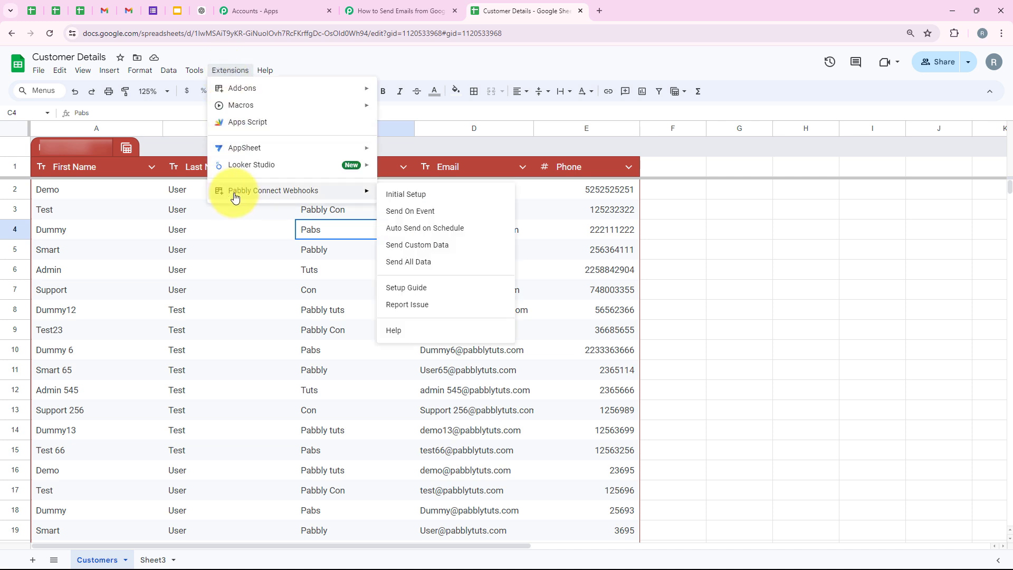
left_click(436, 213)
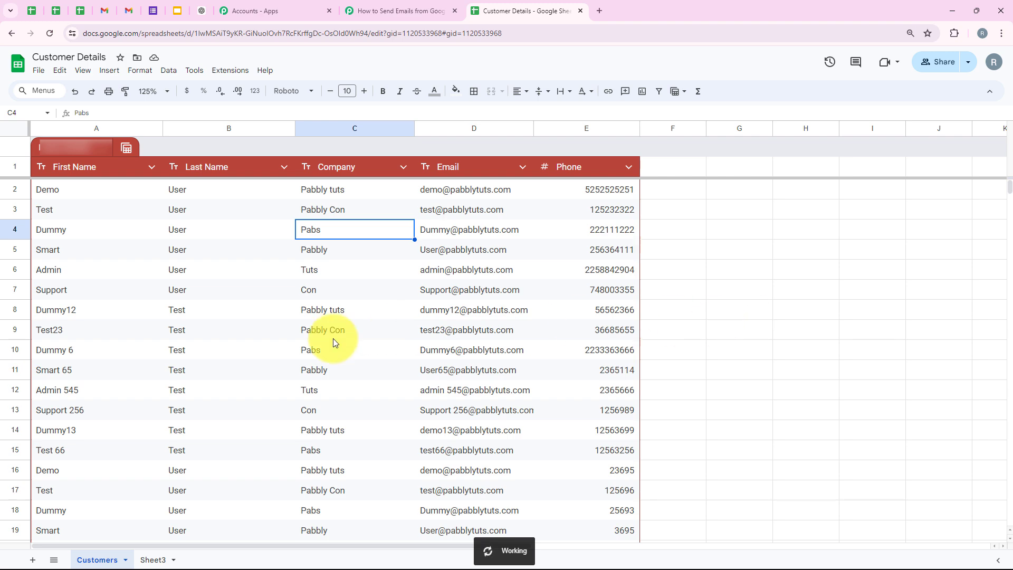
Examine the end of the customer list and the empty row where a new customer entry would go.
scroll(332, 340, "down", 1)
scroll(390, 310, "down", 15)
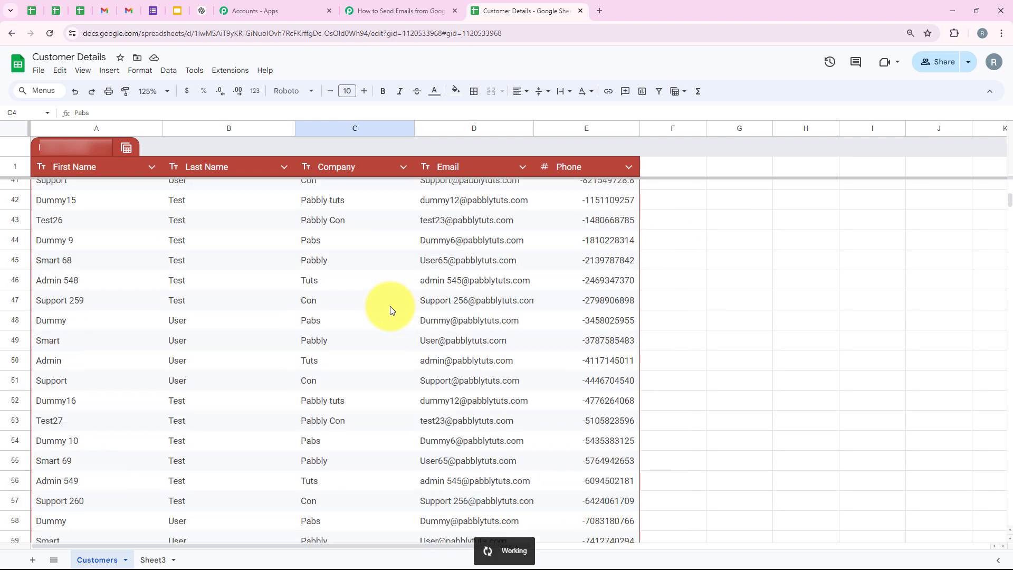
scroll(390, 306, "down", 6)
left_click_drag(54, 292, 562, 286)
left_click(284, 366)
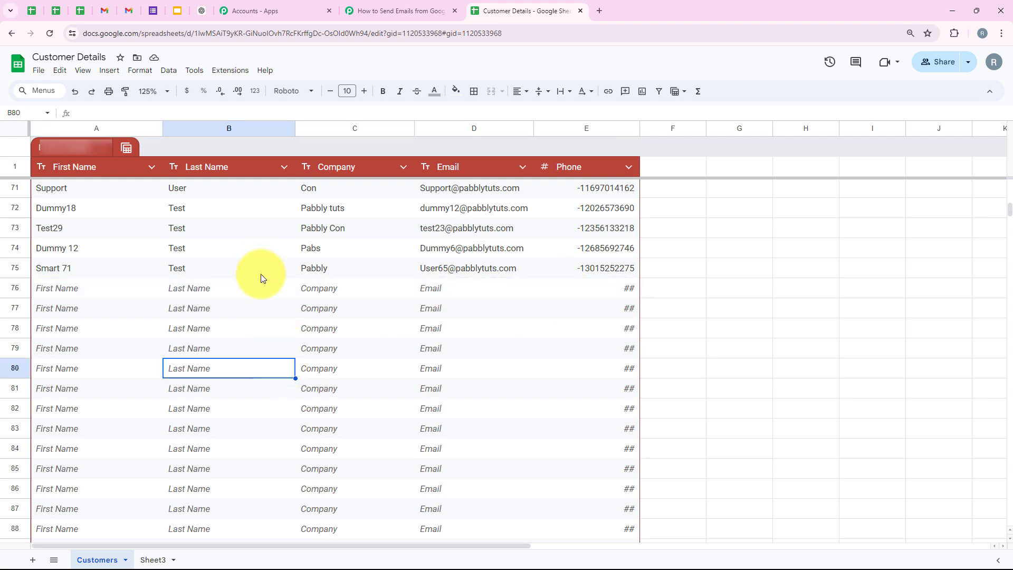
scroll(311, 315, "up", 2)
scroll(311, 318, "up", 20)
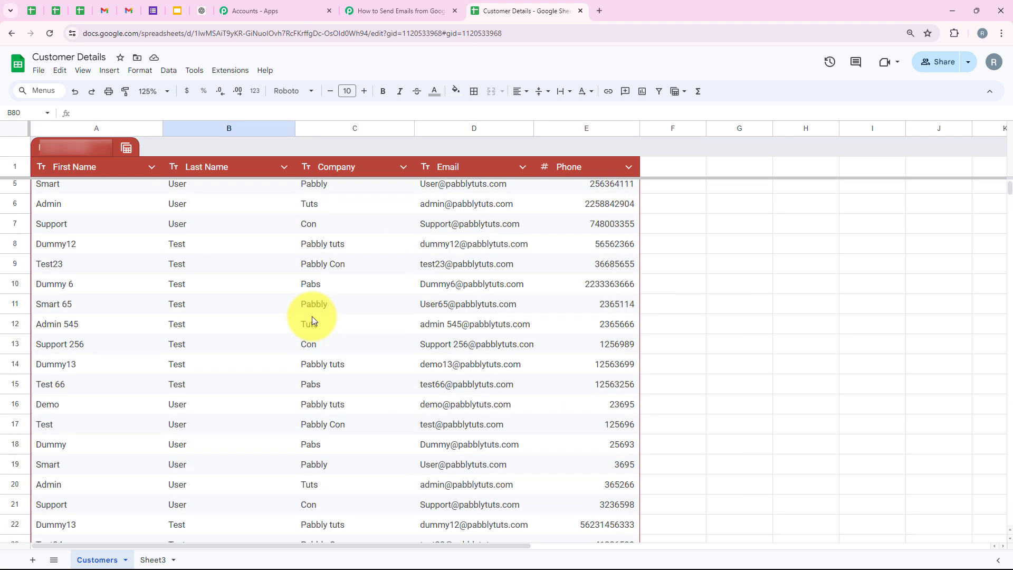
left_click(231, 62)
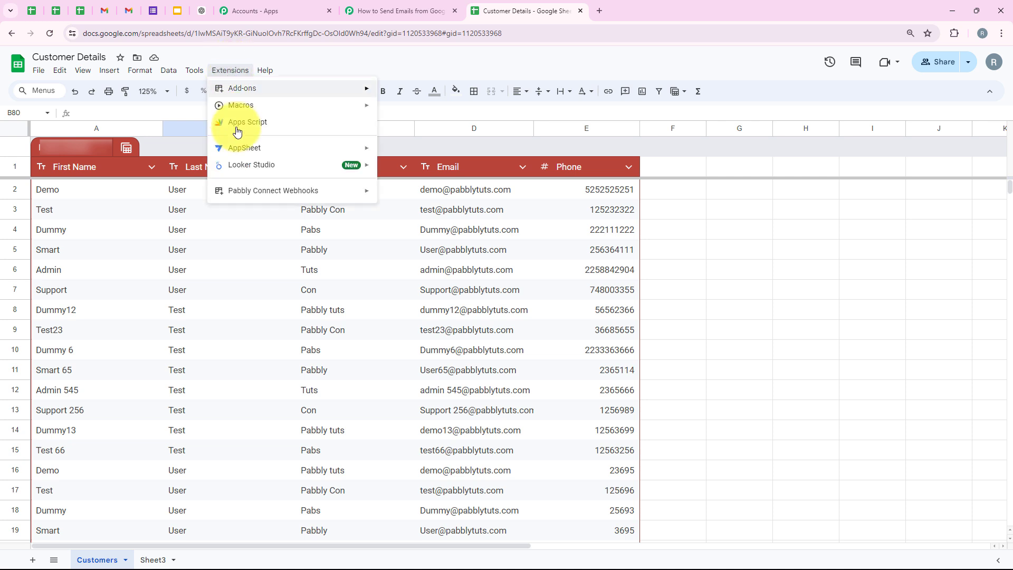
left_click(166, 146)
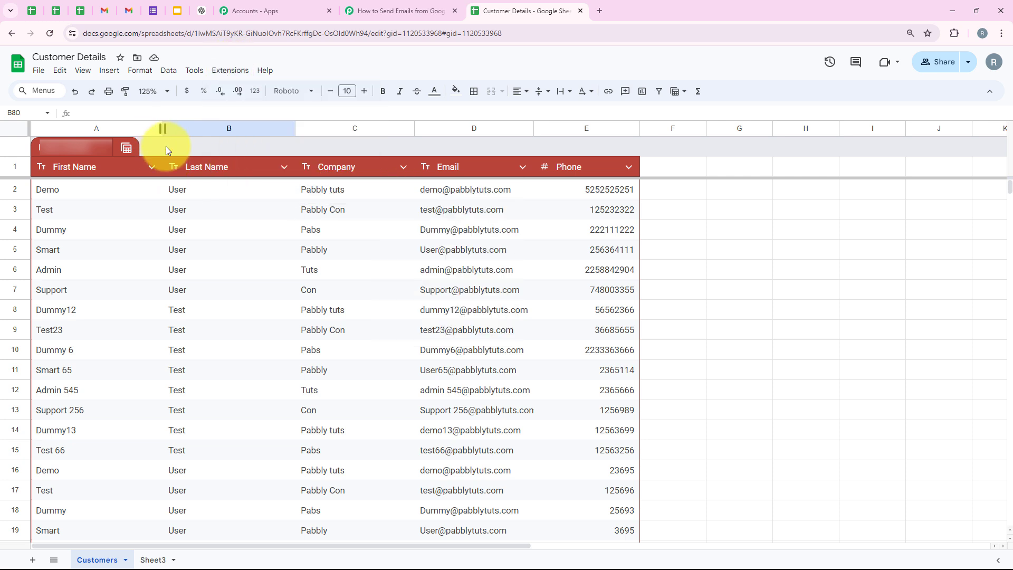
left_click_drag(412, 186, 422, 488)
left_click(396, 351)
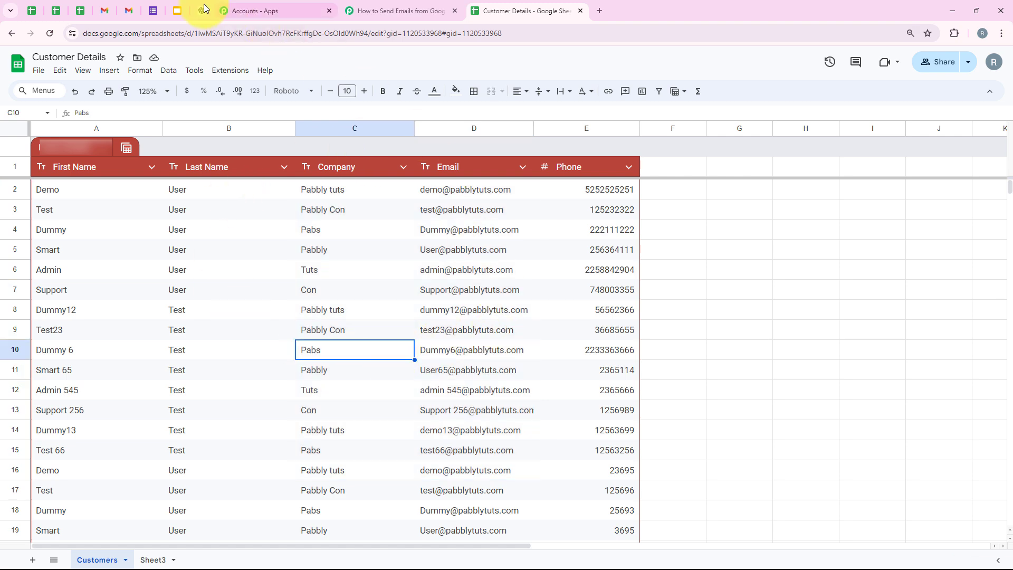
Switch to the Gmail inbox and open the newly received offer emails one by one to check their recipients and greetings.
left_click(128, 10)
left_click(231, 104)
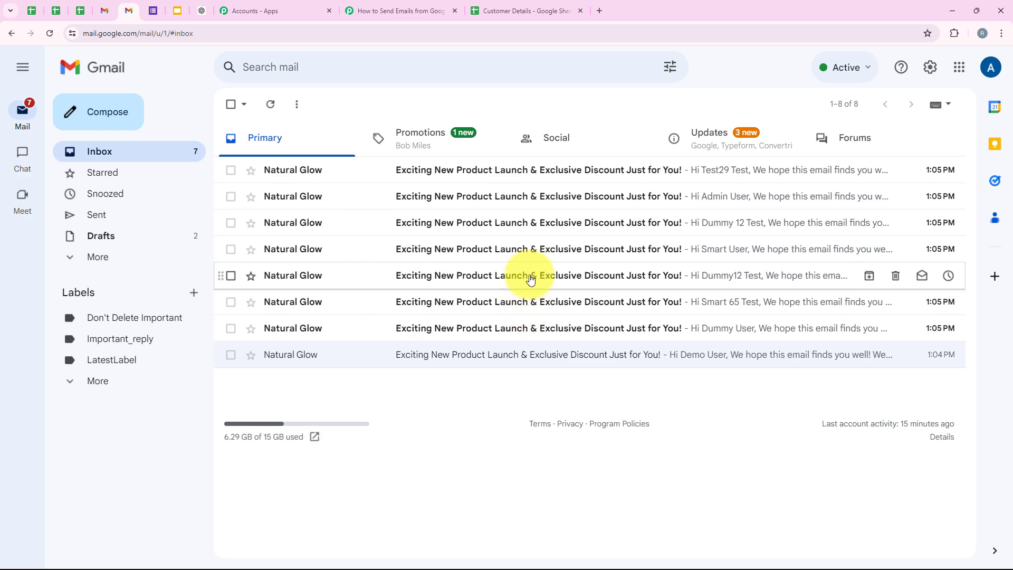
left_click(631, 323)
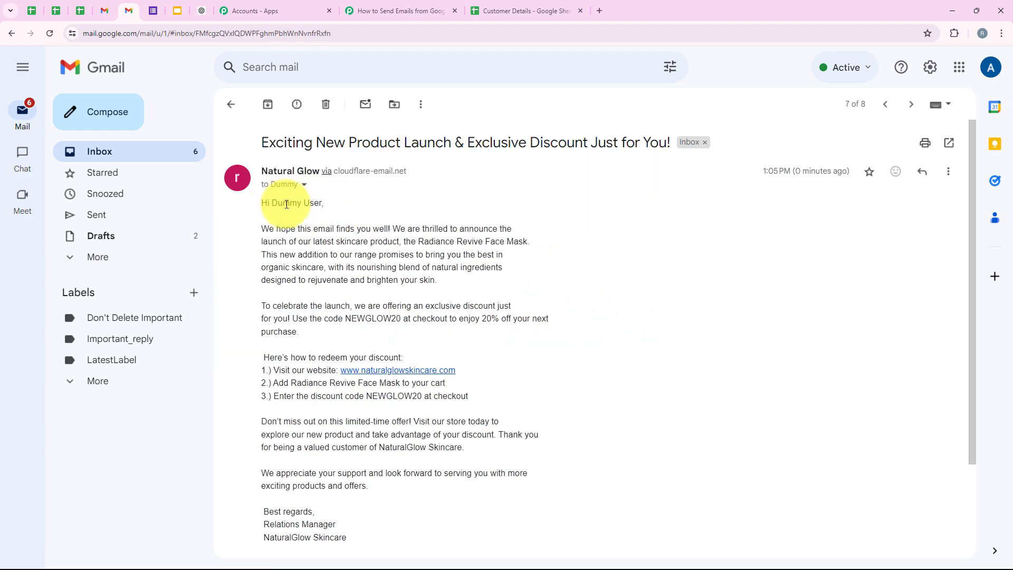
left_click(231, 104)
left_click(458, 302)
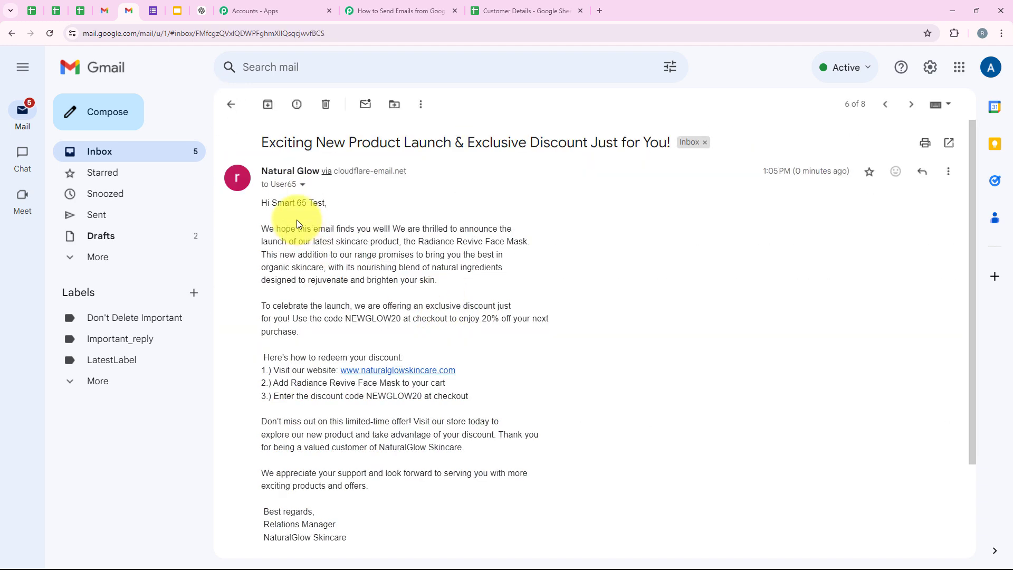
left_click(231, 104)
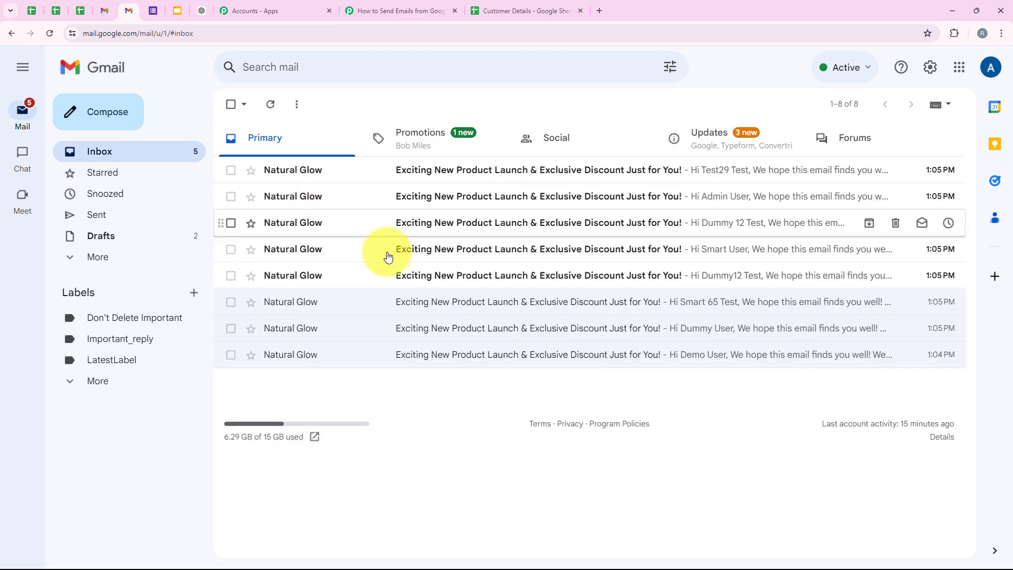
left_click(407, 273)
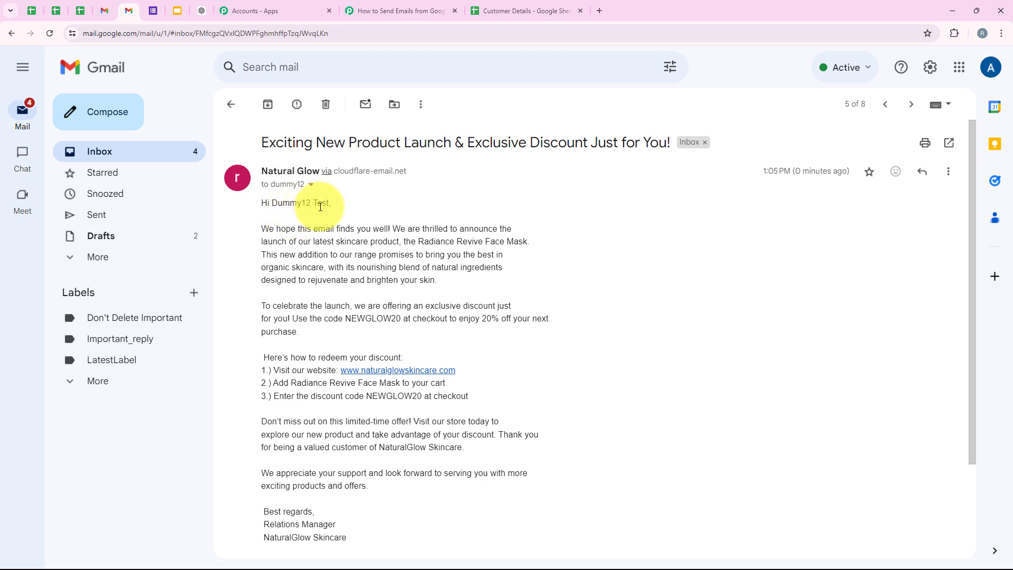
left_click(230, 104)
left_click(375, 195)
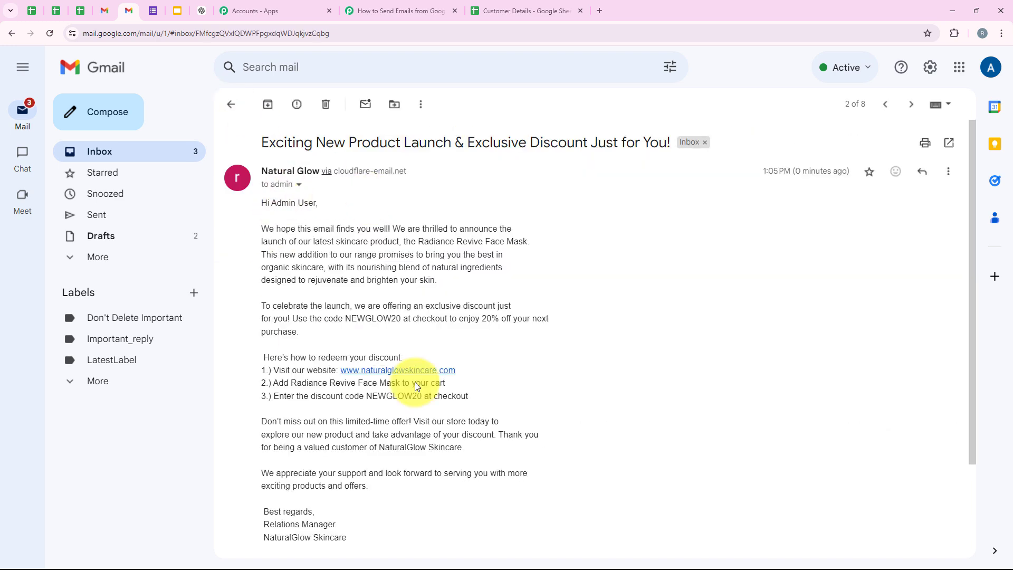
left_click(232, 103)
left_click(312, 190)
left_click(239, 111)
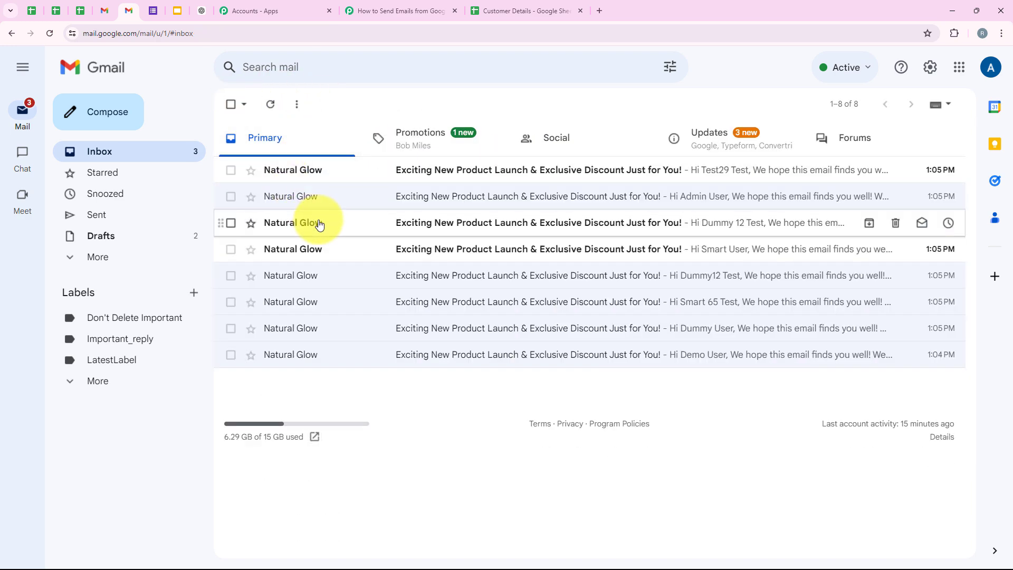
left_click(316, 221)
left_click(228, 104)
left_click(381, 263)
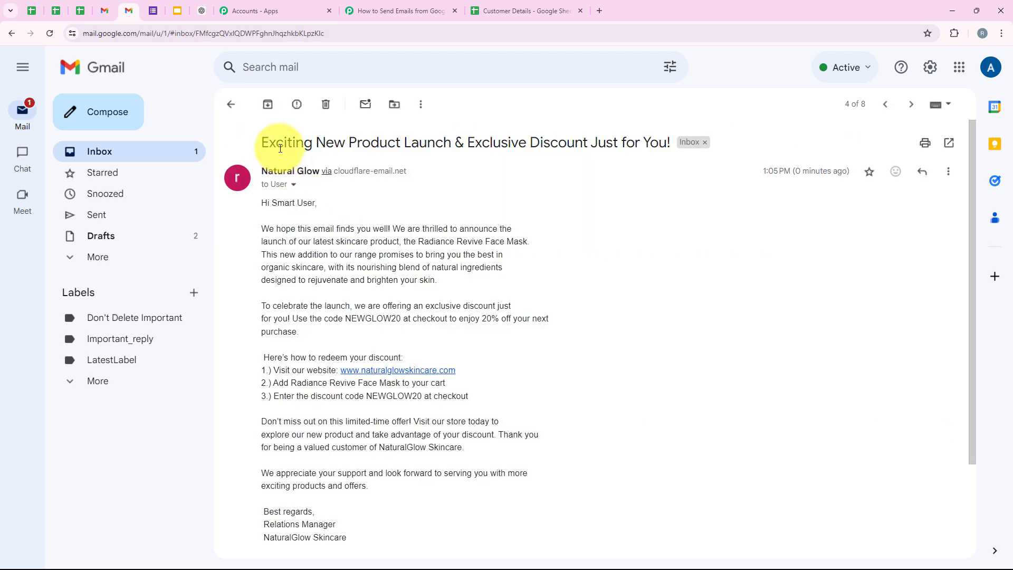
left_click(233, 103)
Revisit the Pabbly Connect workflow and examine the Email column in the Customer Details spreadsheet.
left_click(401, 12)
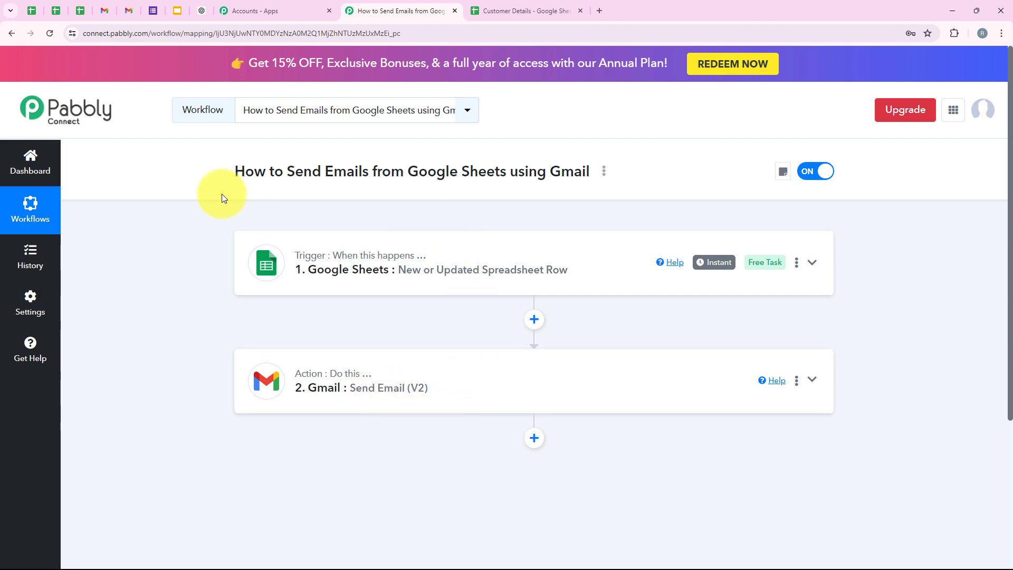
left_click(523, 2)
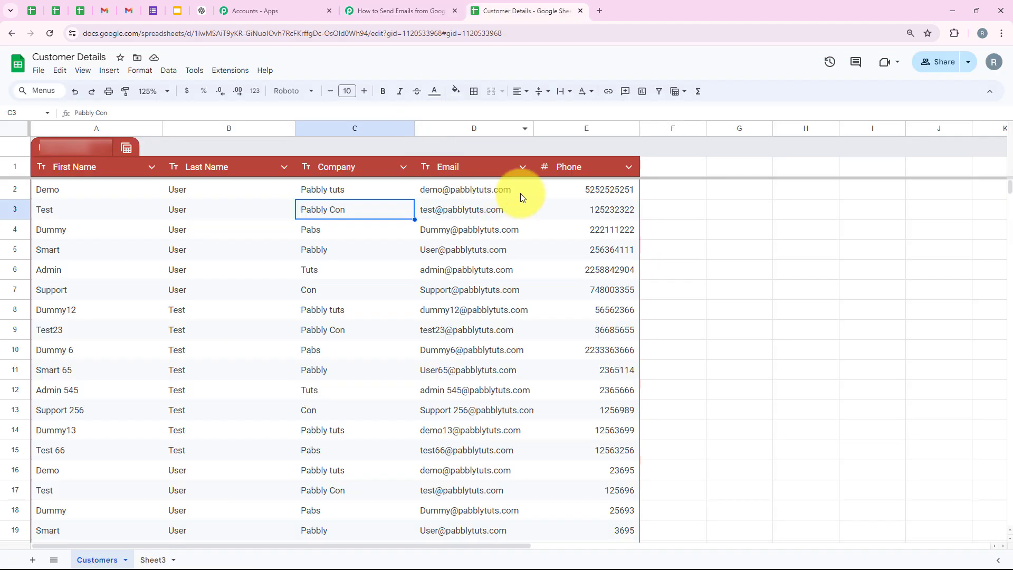
left_click_drag(520, 193, 520, 397)
left_click(342, 336)
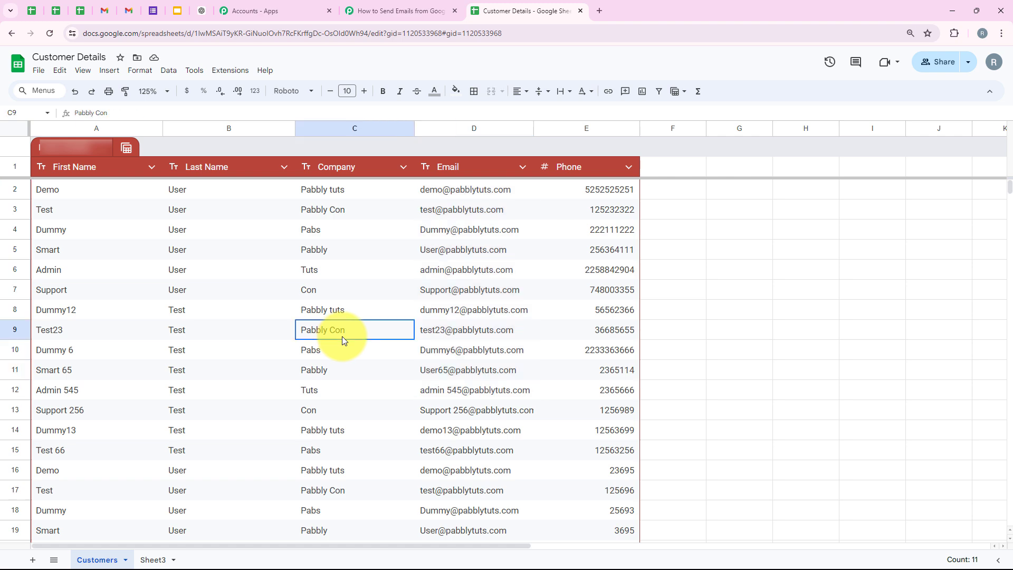
Read the remaining unread offer email in Gmail, then return to the Pabbly Connect workflow.
left_click(369, 10)
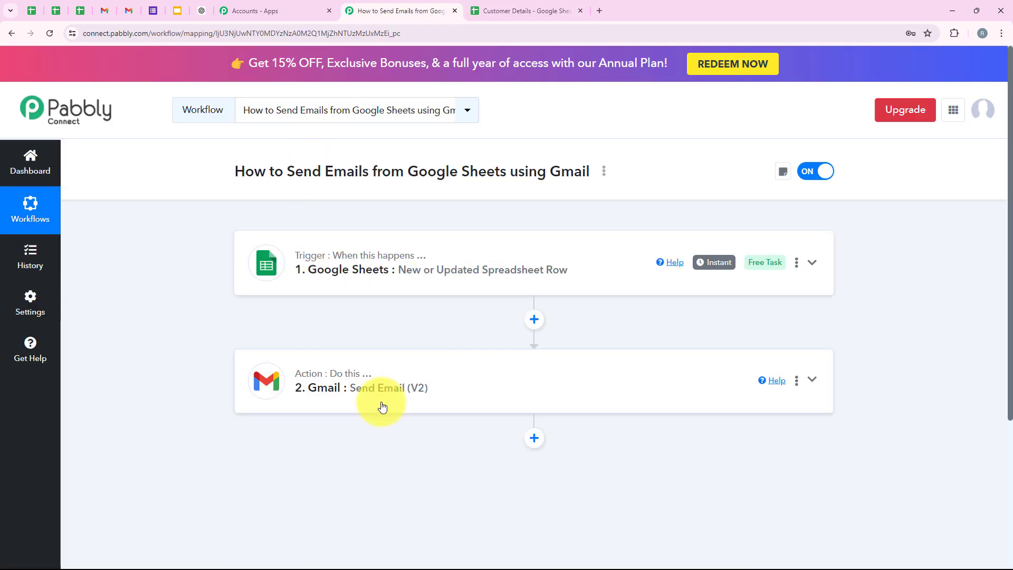
left_click(127, 13)
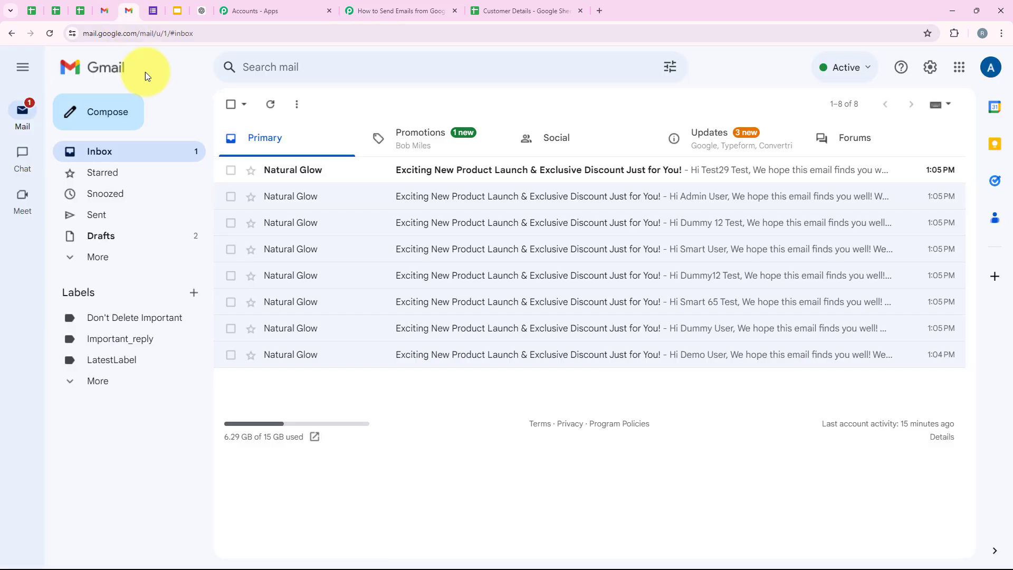
left_click(453, 181)
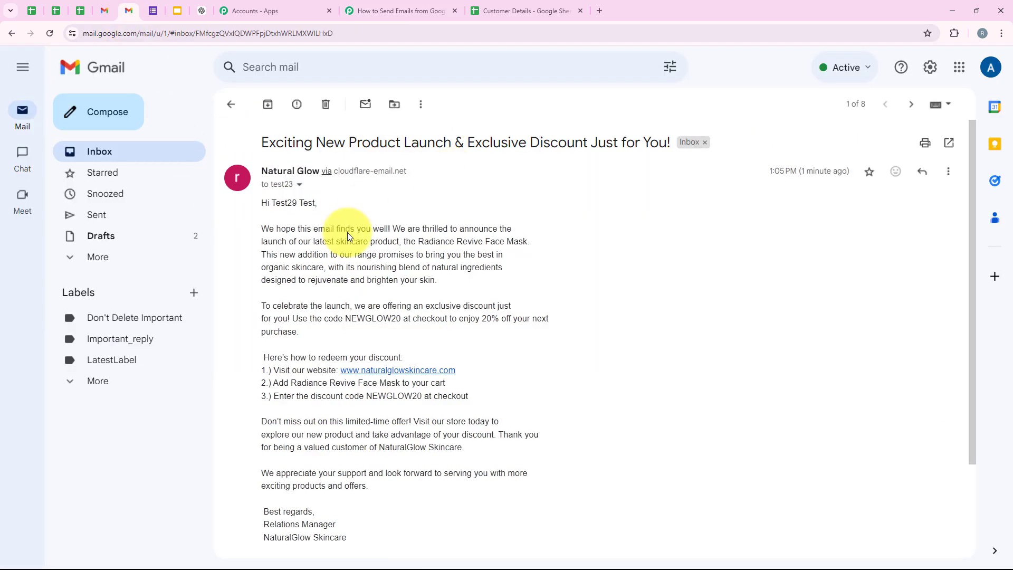
left_click(235, 105)
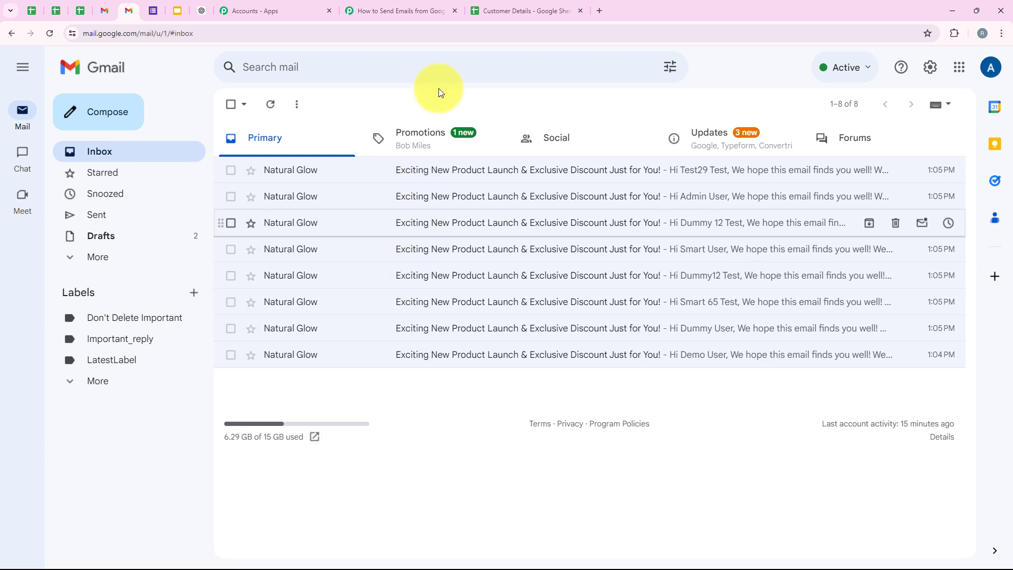
left_click(411, 7)
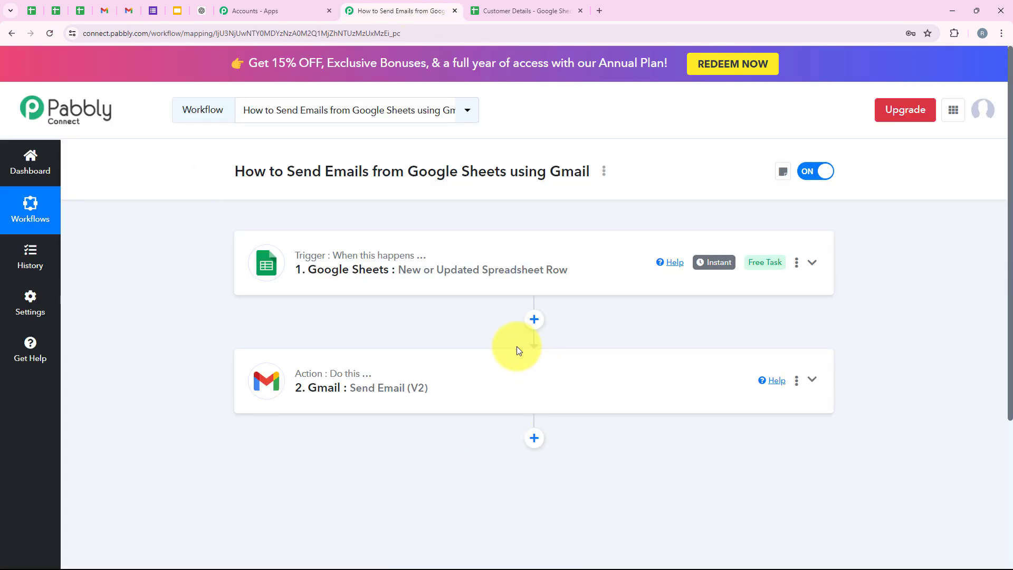